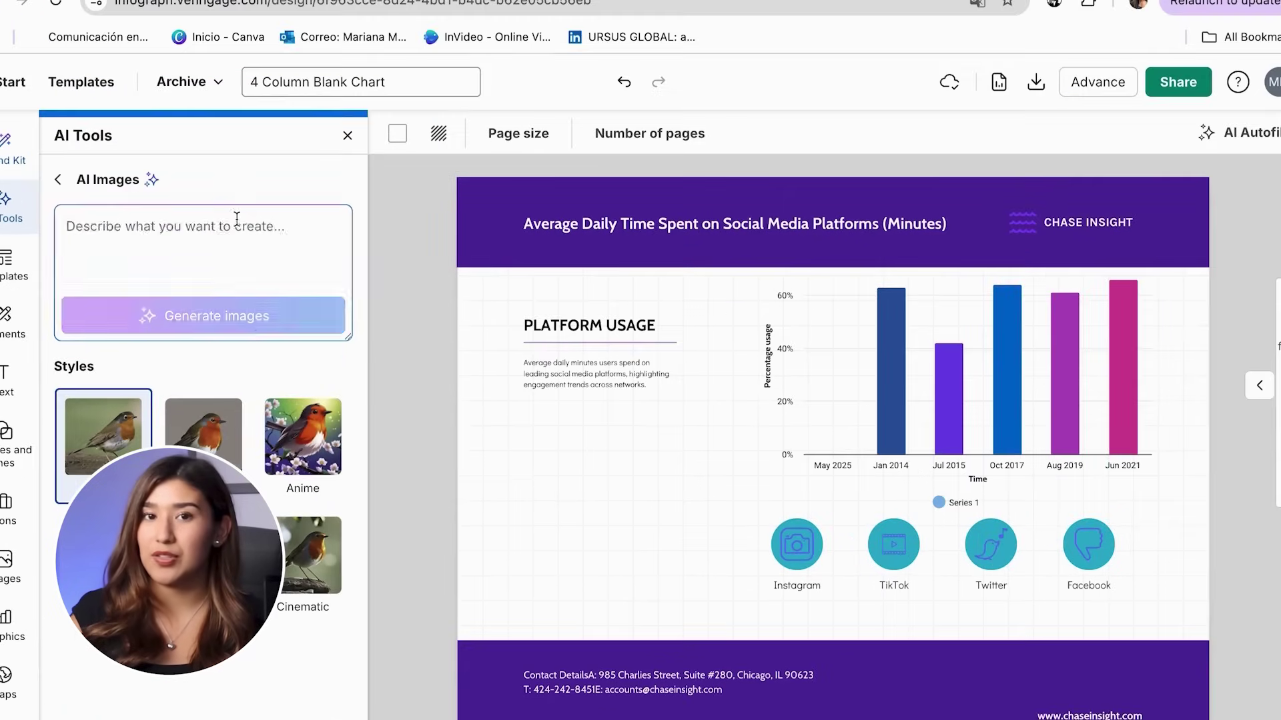
Step: Generate AI photos for 'a woman using social media' and delete the stray phone icon
type("a woman using social media")
left_click(374, 493)
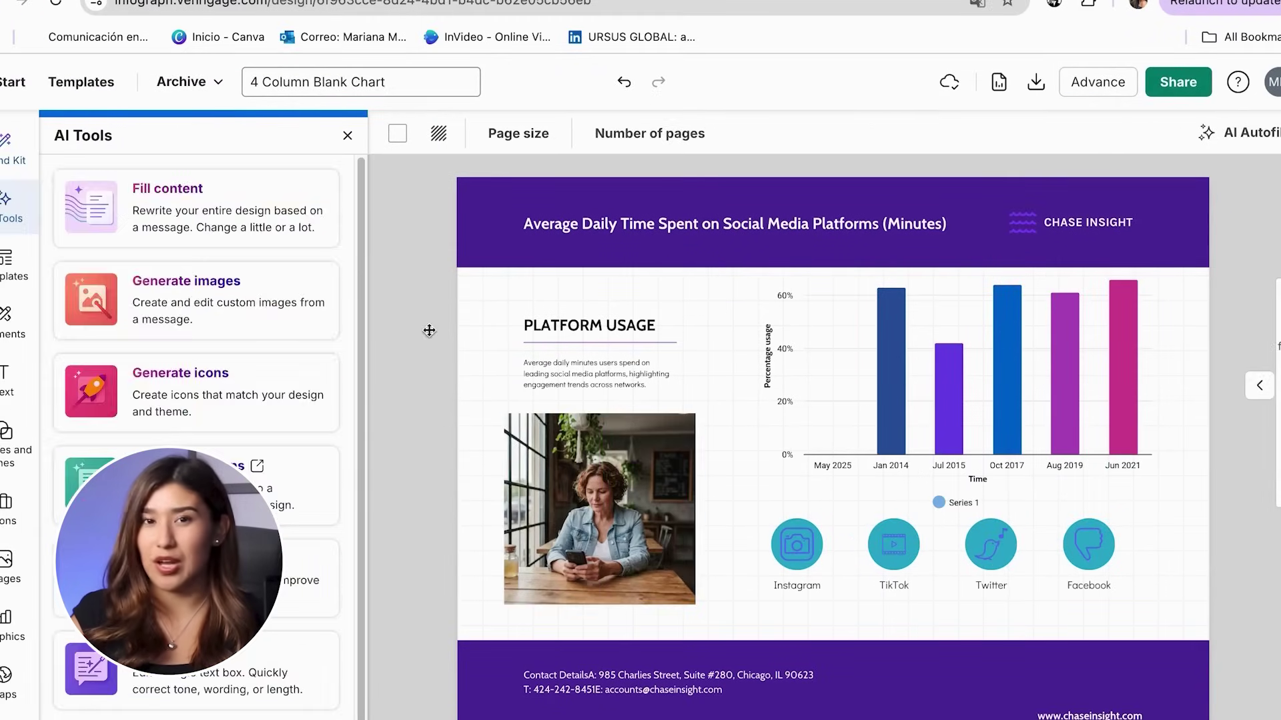
left_click(180, 373)
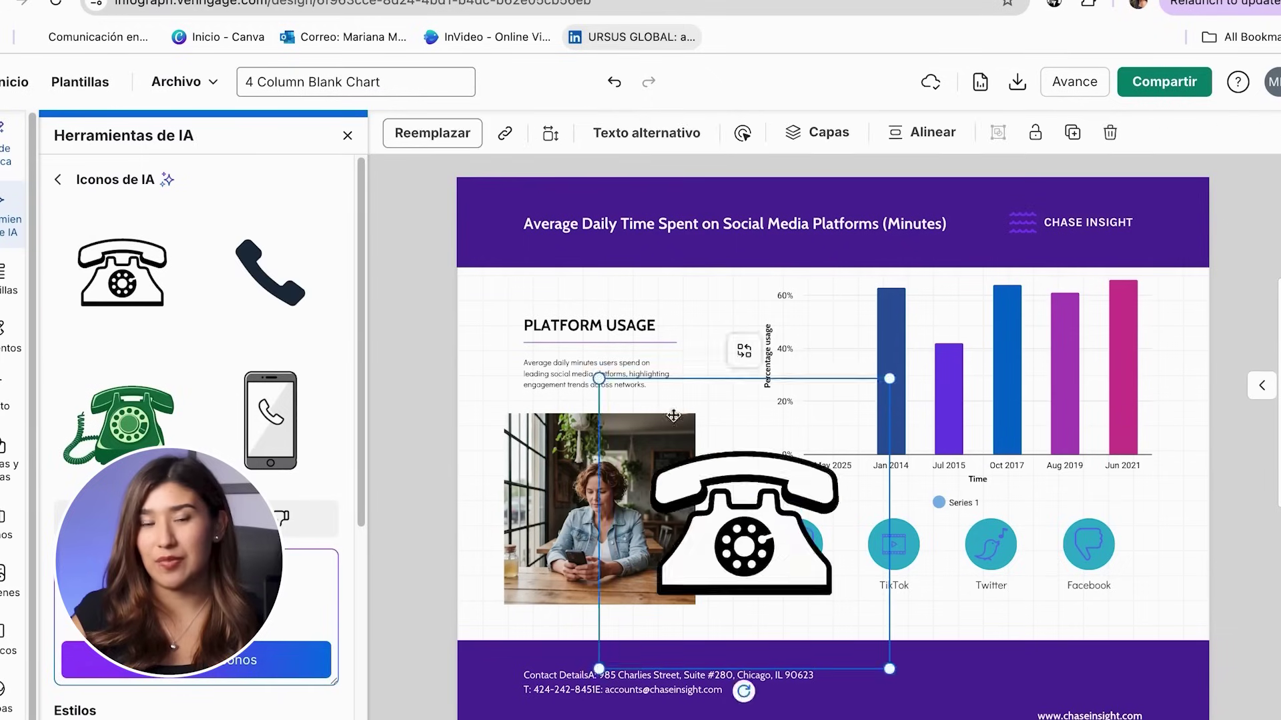
key("Delete")
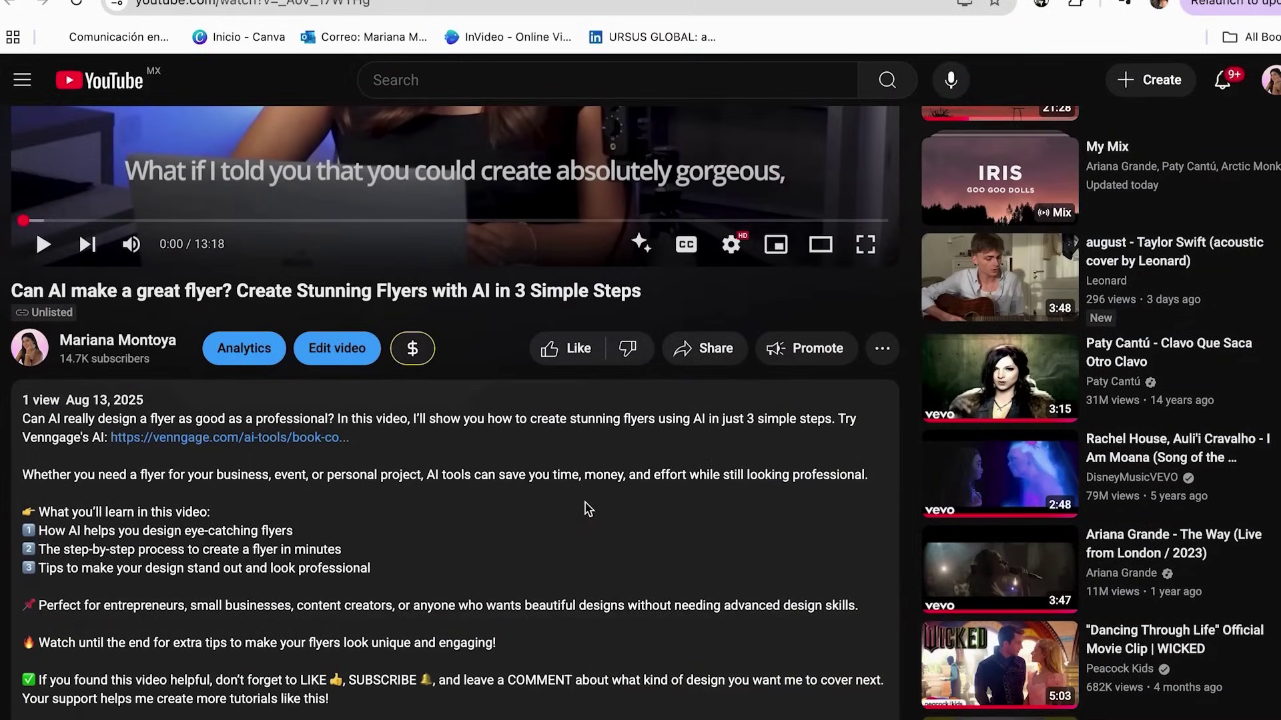
Step: Follow the venngage.com link in the YouTube video description
left_click(303, 439)
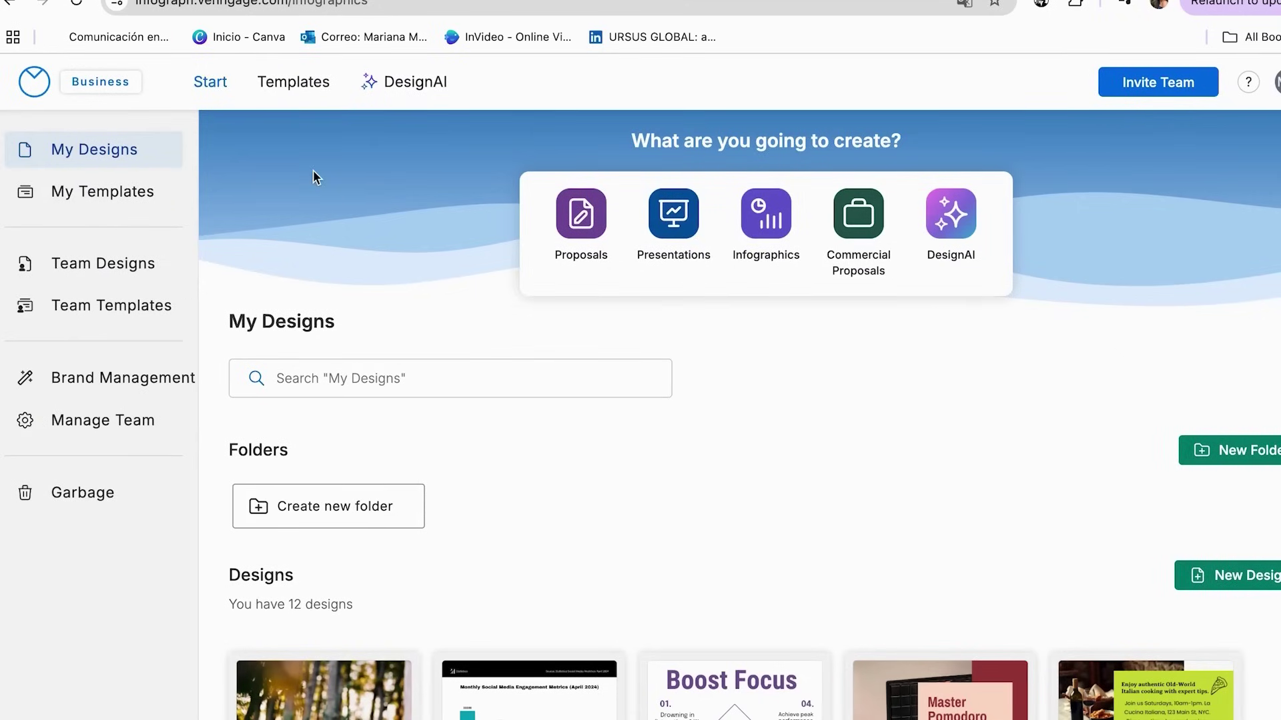
Step: Open DesignAI and browse its infographic, design, social media, document, proposal, chart and HR tabs
left_click(417, 90)
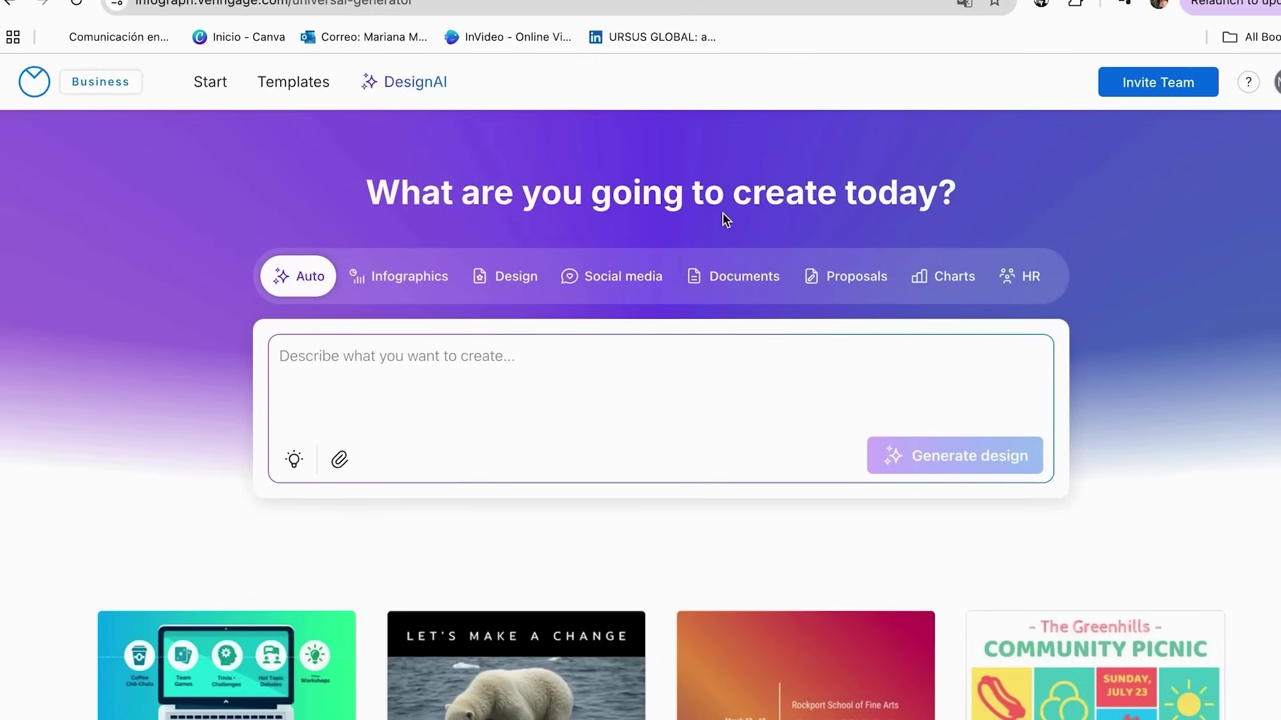
left_click(393, 279)
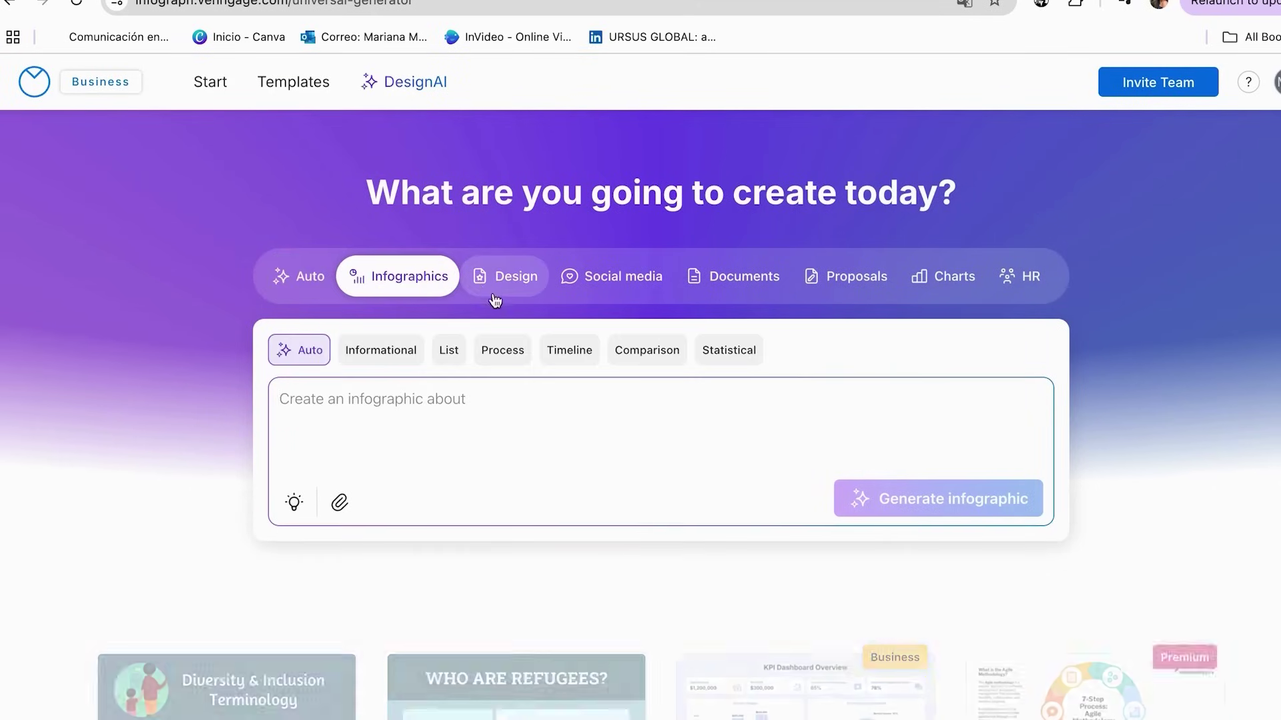
left_click(514, 287)
left_click(627, 284)
left_click(745, 285)
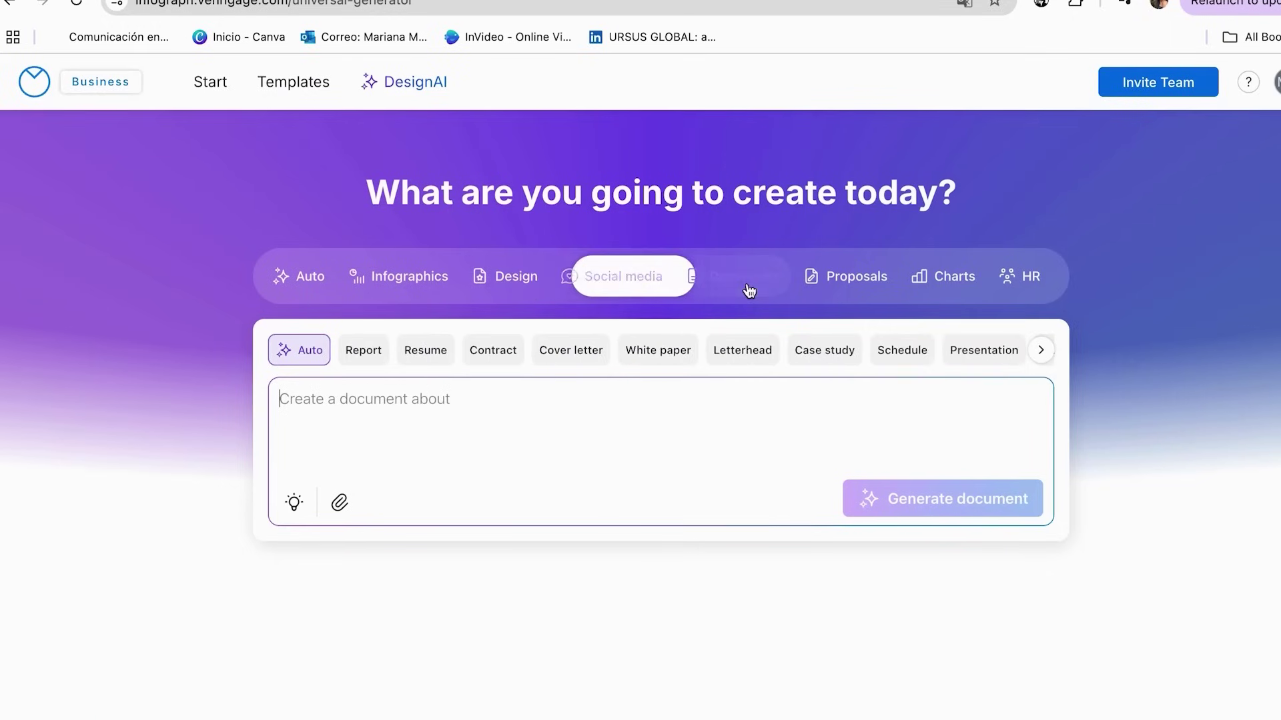
left_click(858, 286)
left_click(955, 279)
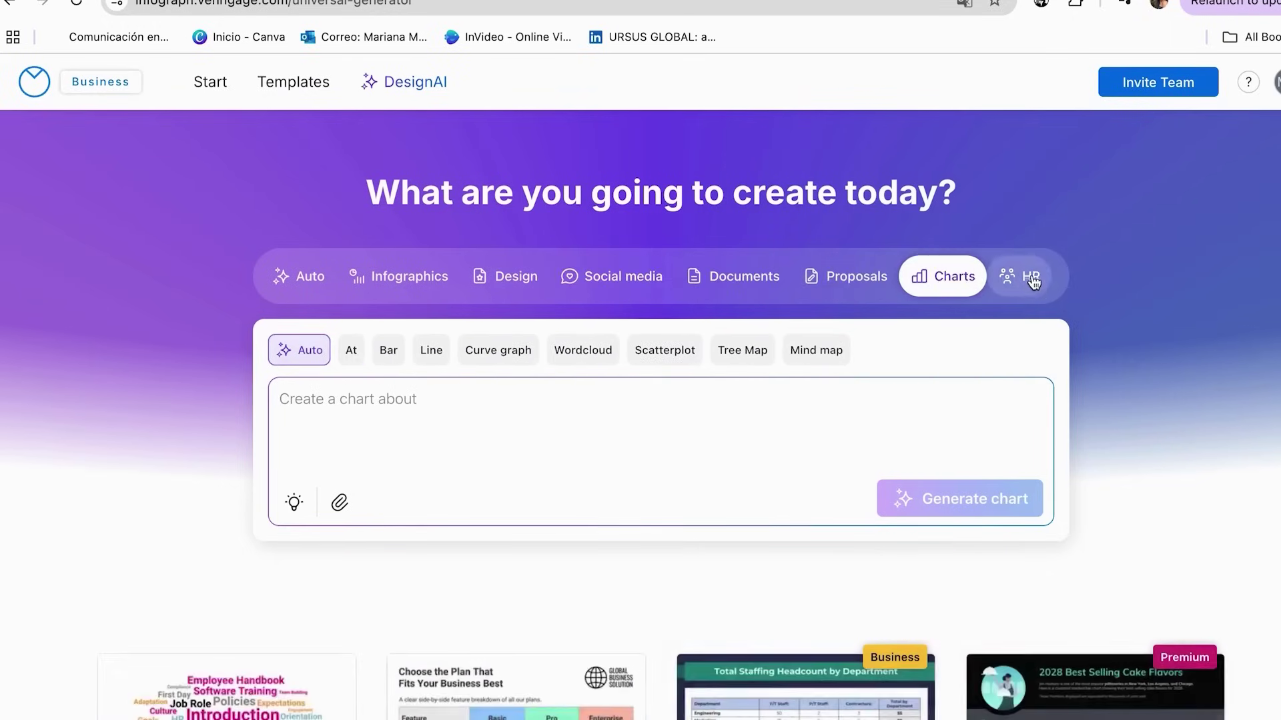
left_click(1033, 280)
left_click(507, 279)
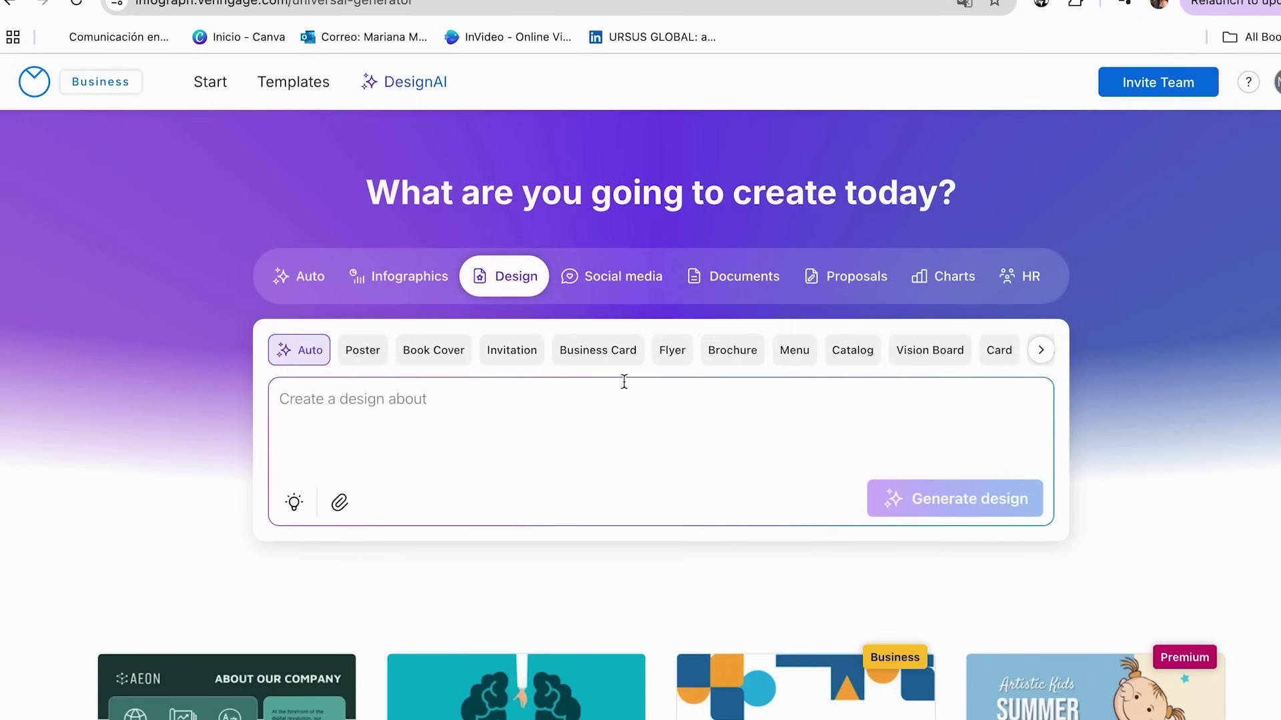
Step: Choose the Charts generator and enter 'social media report' as the prompt
left_click(612, 277)
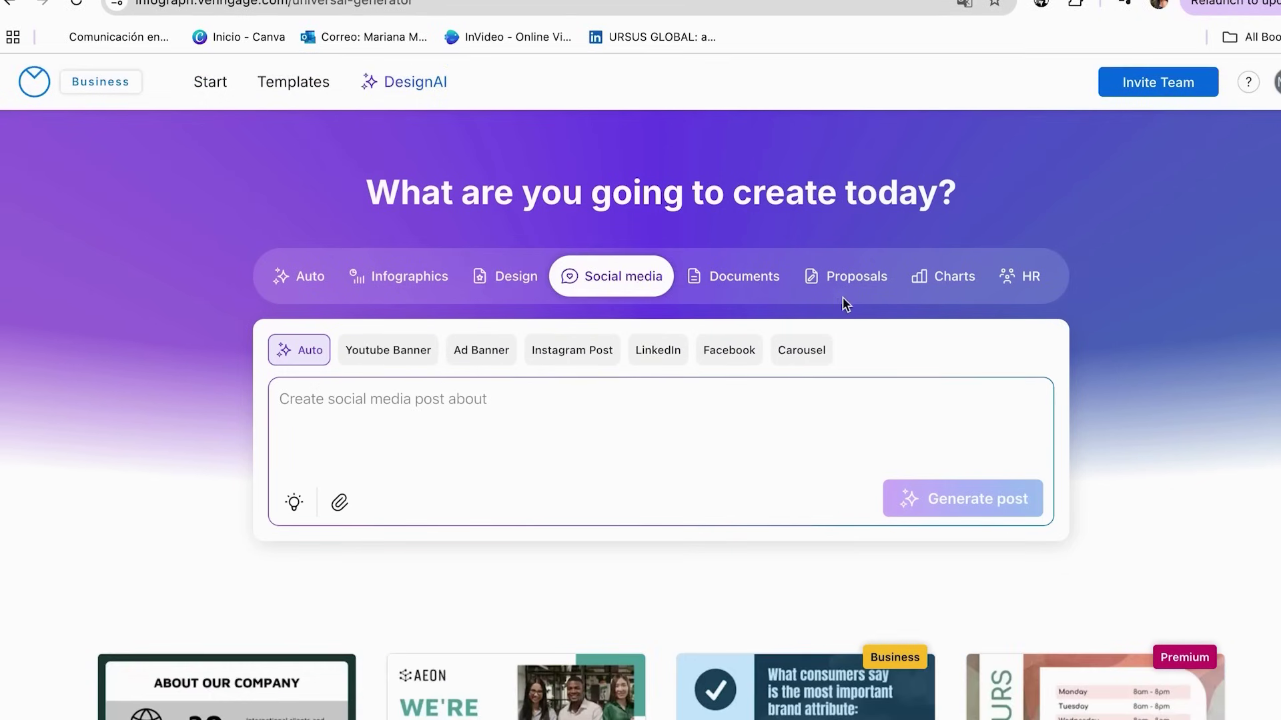
left_click(940, 280)
left_click(306, 406)
type("social media report")
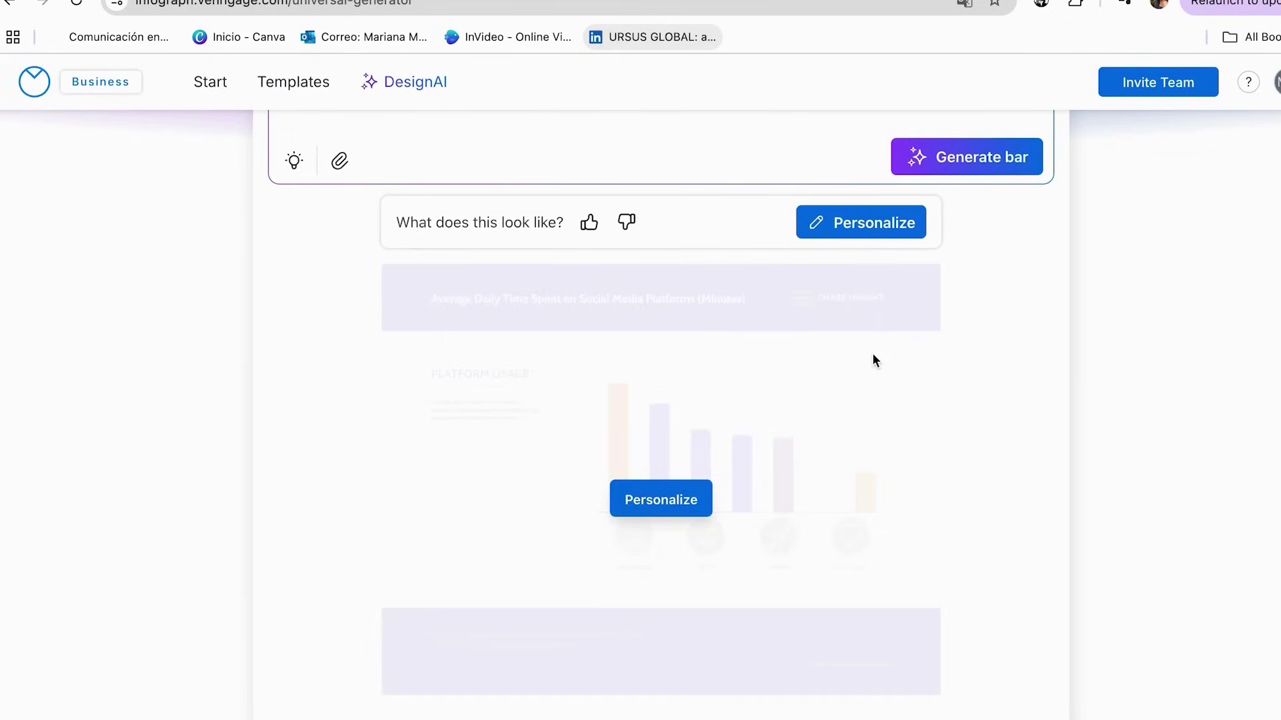
Step: Open the generated social media bar chart in the editor with Personalize
mouse_move(645, 554)
left_click(661, 510)
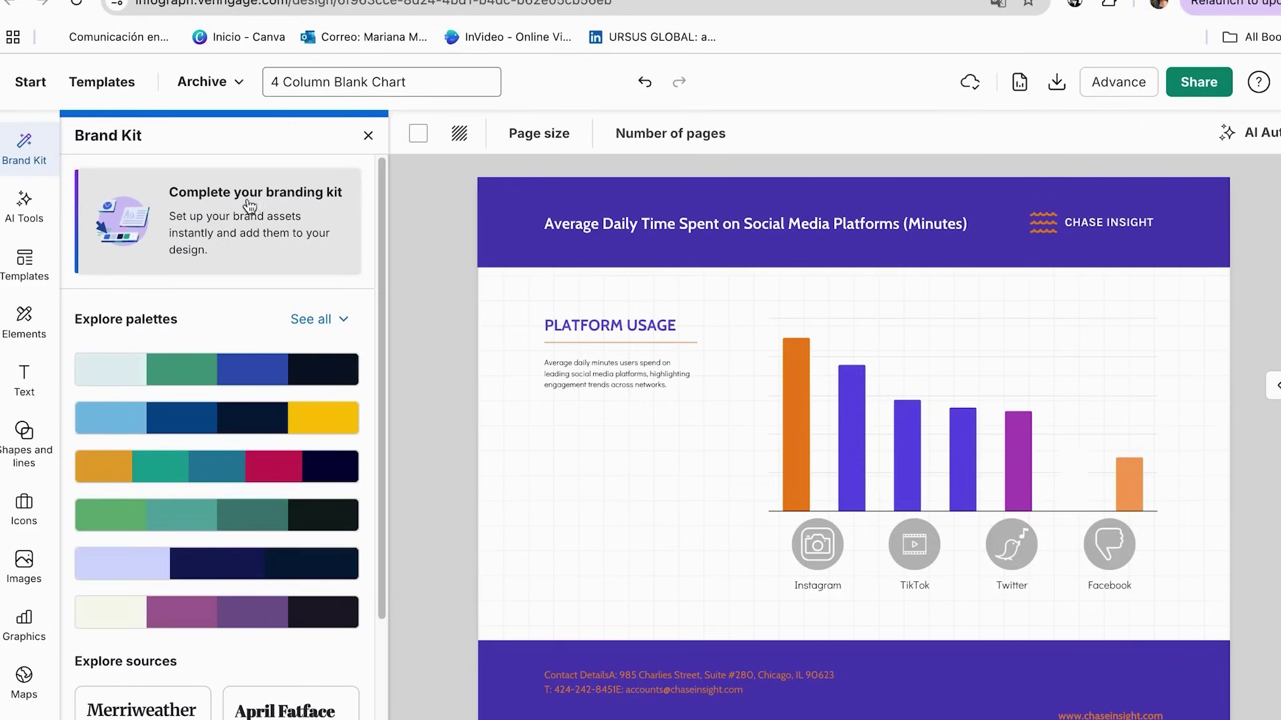
Step: Start the branding kit setup, leave the company name blank, and configure it manually
left_click(230, 223)
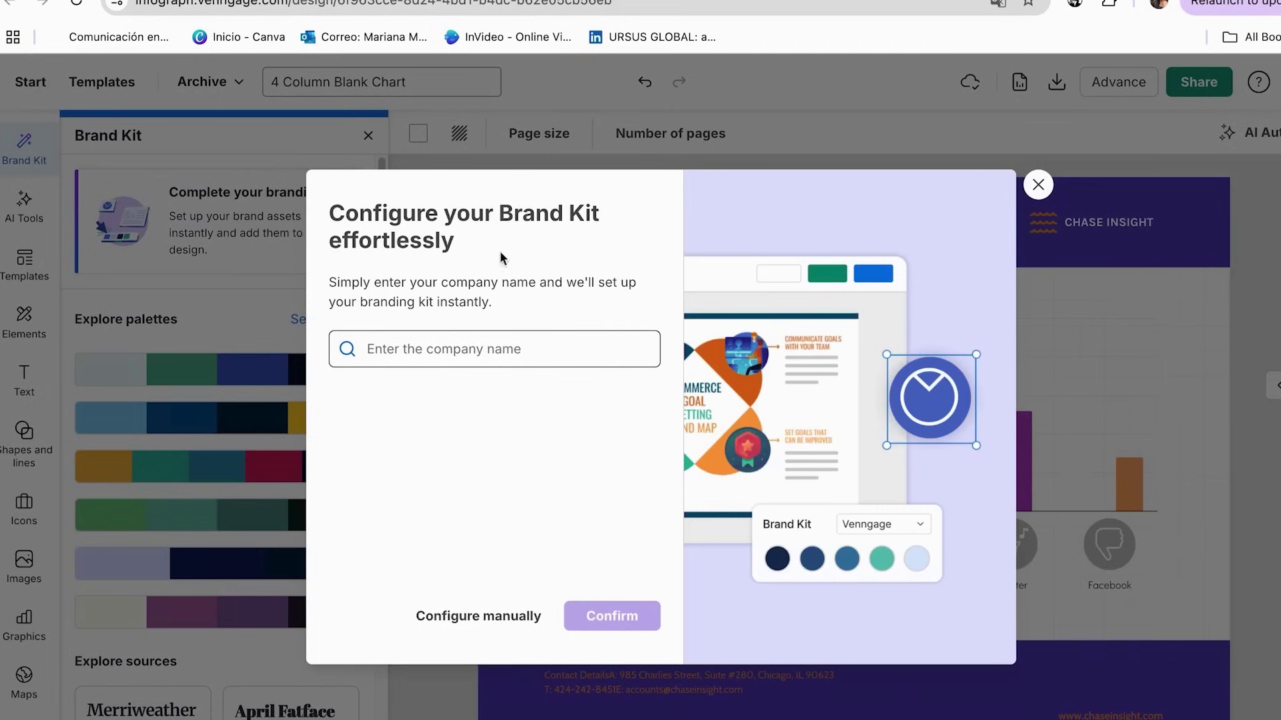
left_click(480, 350)
type("m")
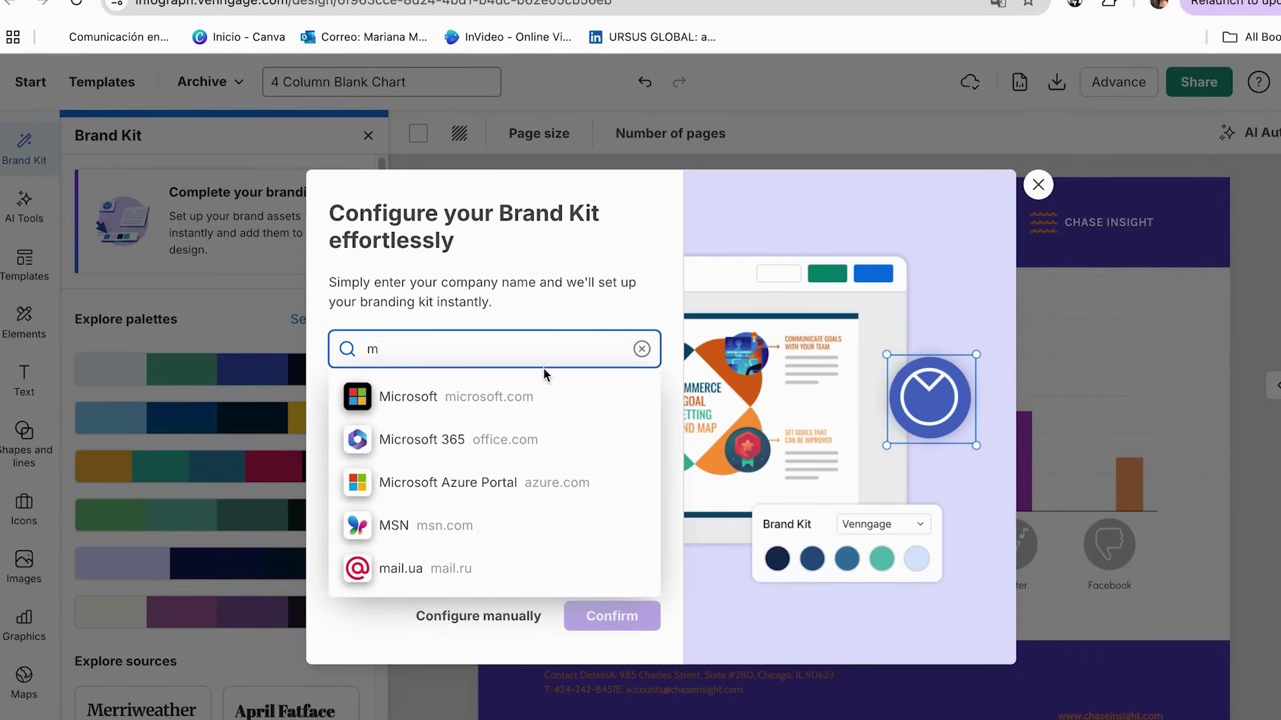
key("BackSpace")
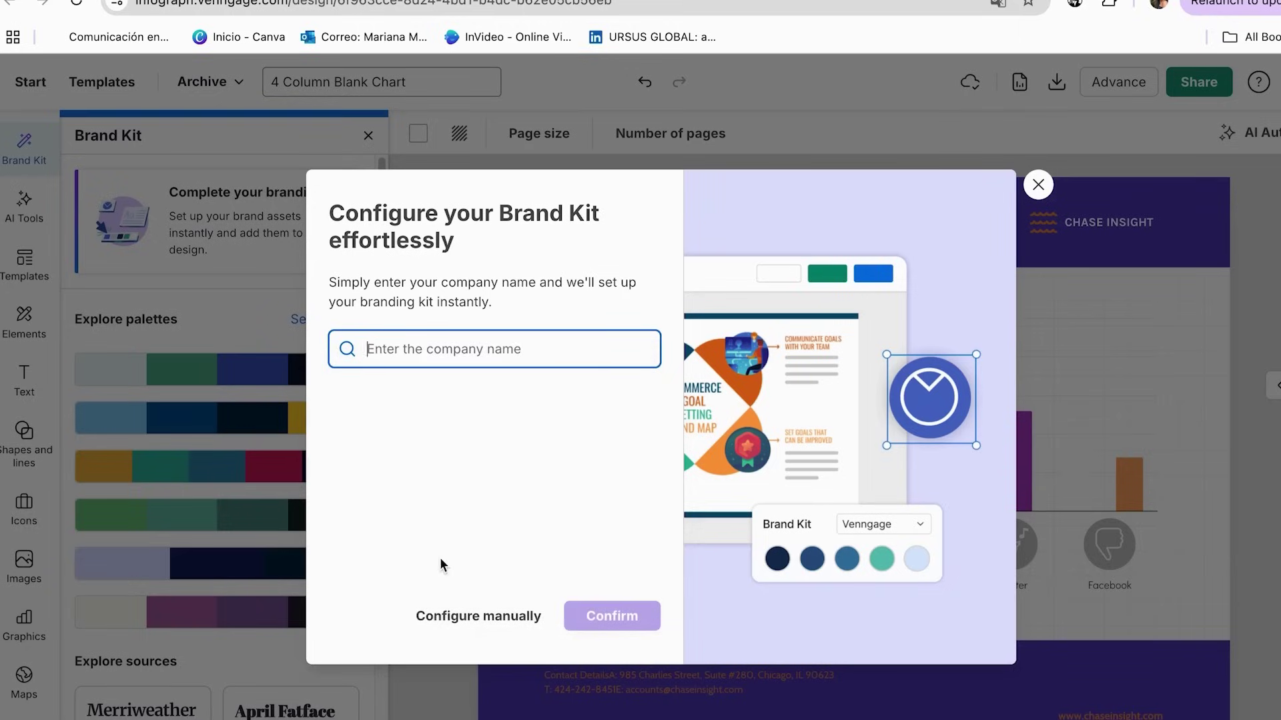
left_click(473, 629)
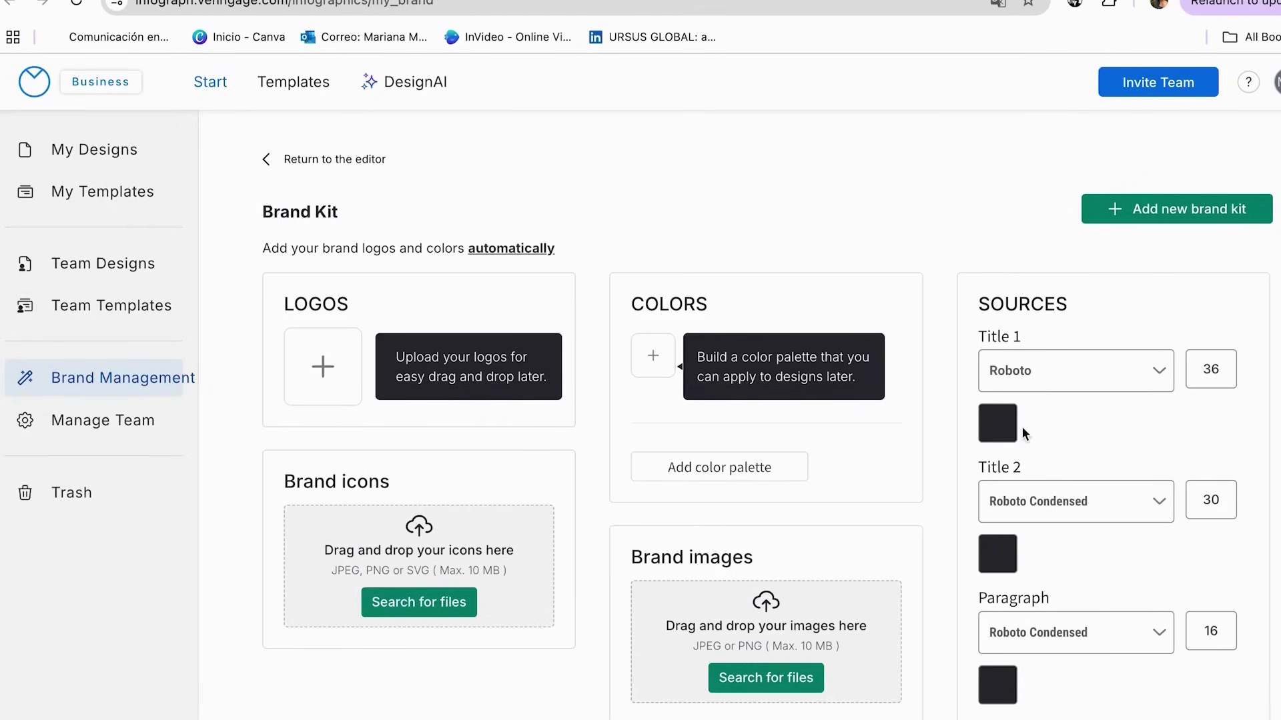
Step: Keep Roboto as the Title 1 font and cancel creating a new brand kit
left_click(1043, 368)
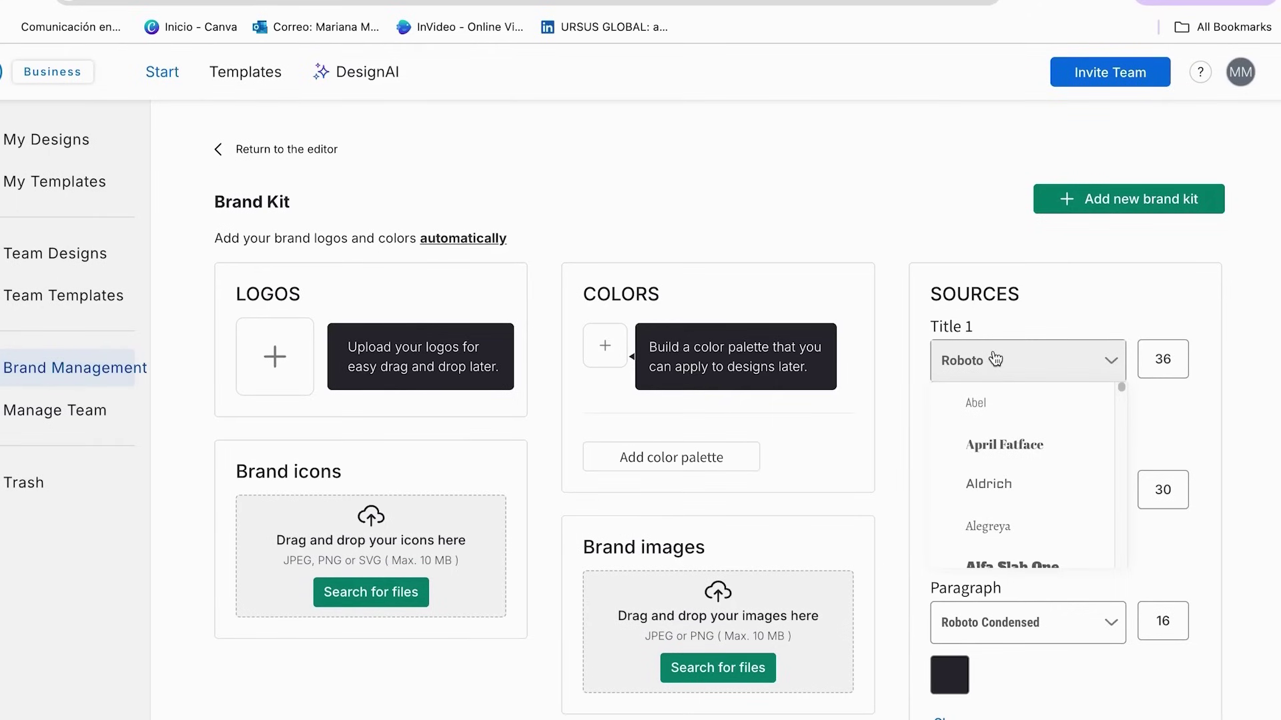
left_click(993, 359)
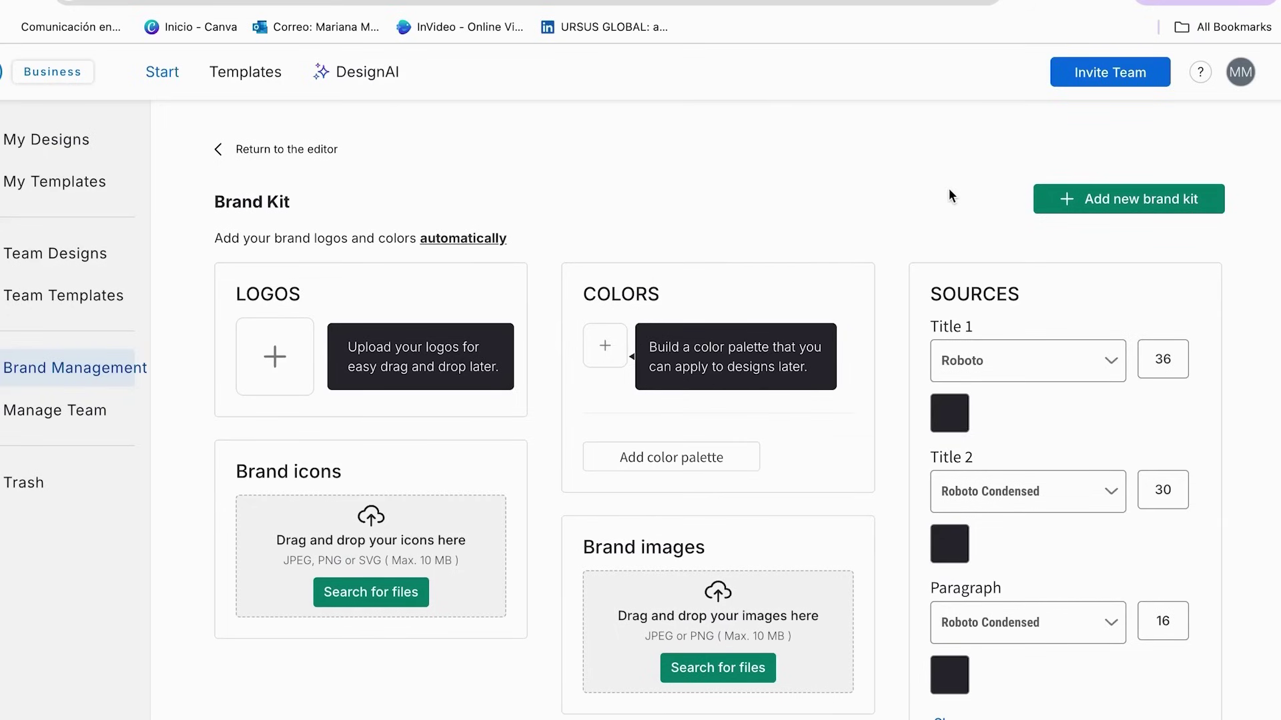
left_click(1066, 208)
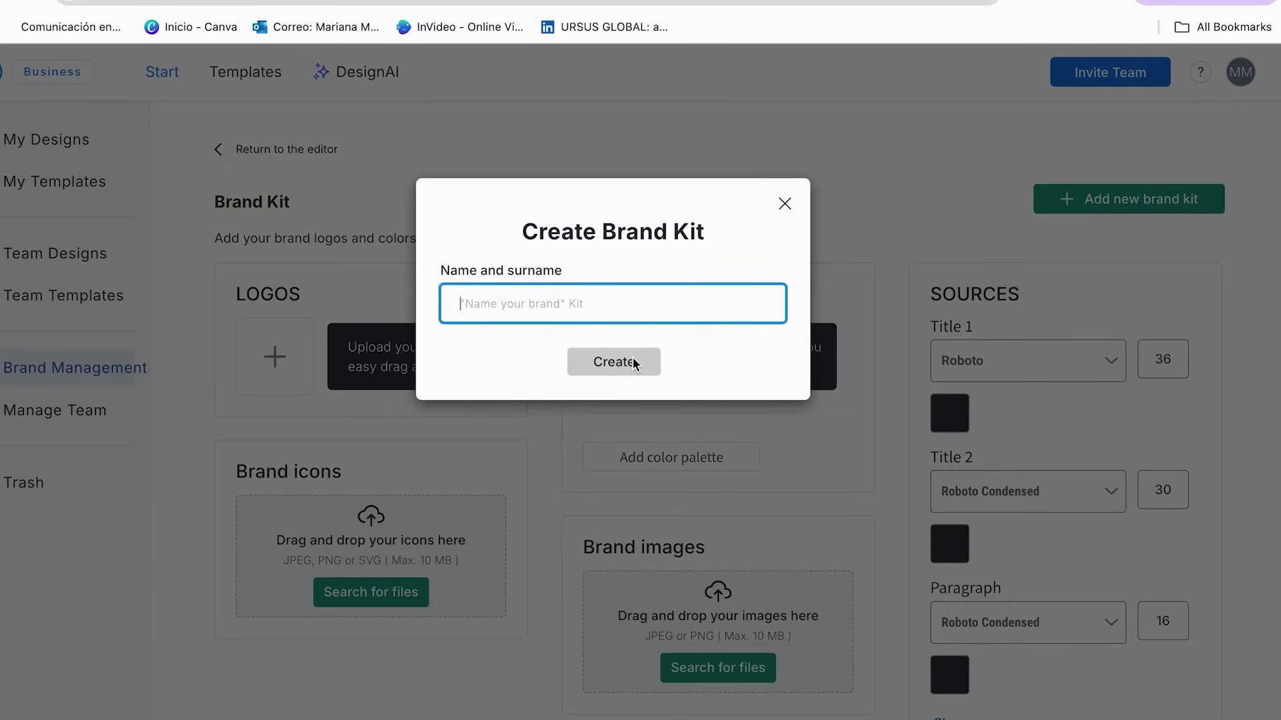
left_click(784, 204)
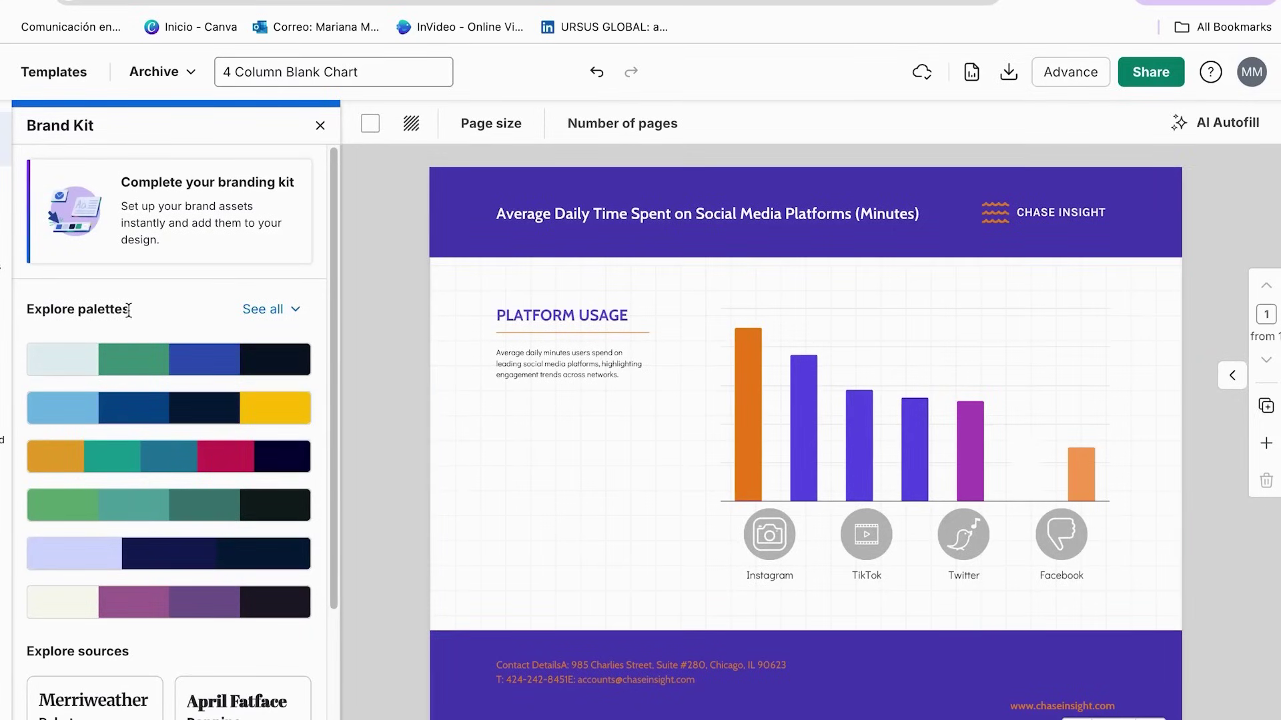
Step: Try the grey, teal-and-purple and salmon palettes, settling on teal and purple
left_click(266, 309)
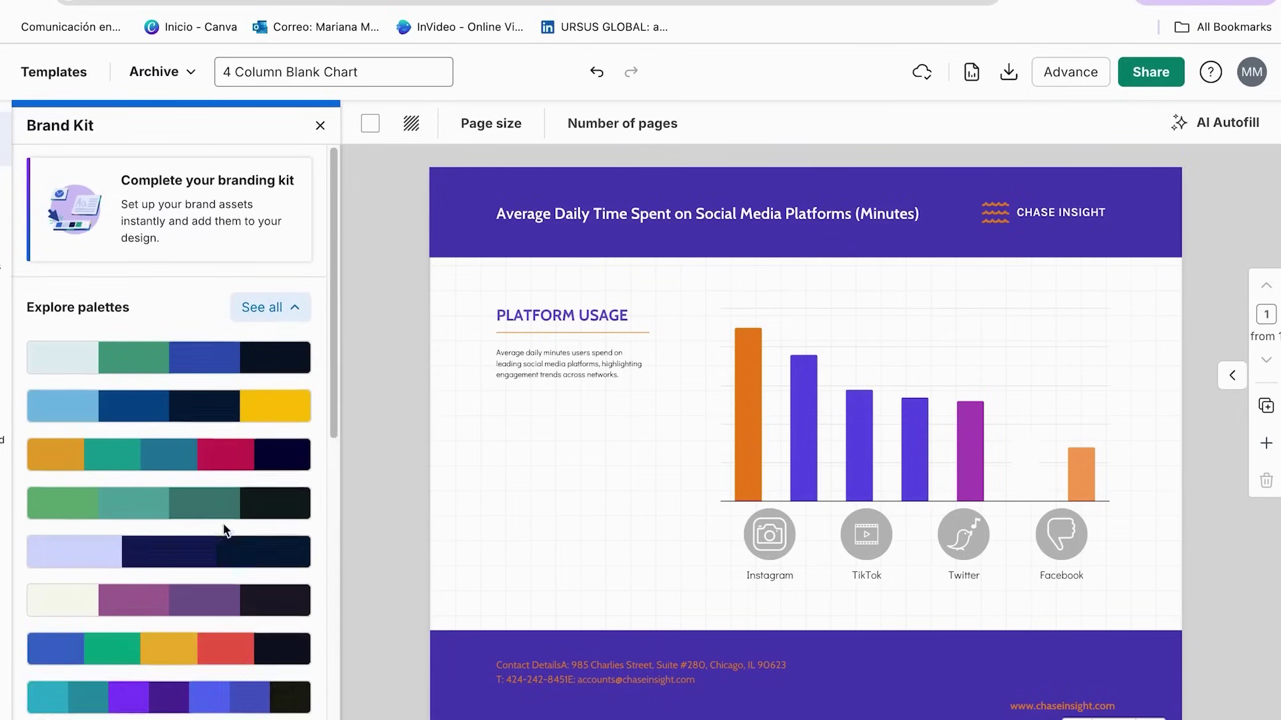
scroll(224, 528, "down", 3)
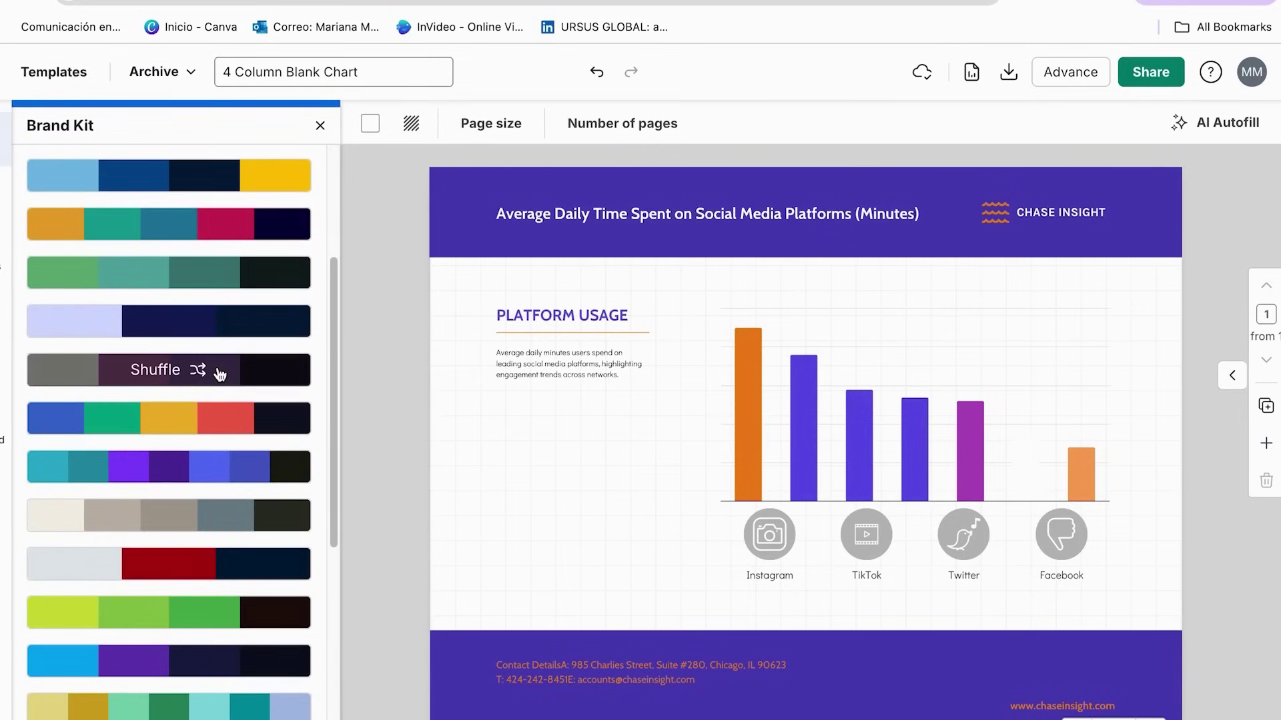
left_click(219, 375)
left_click(220, 375)
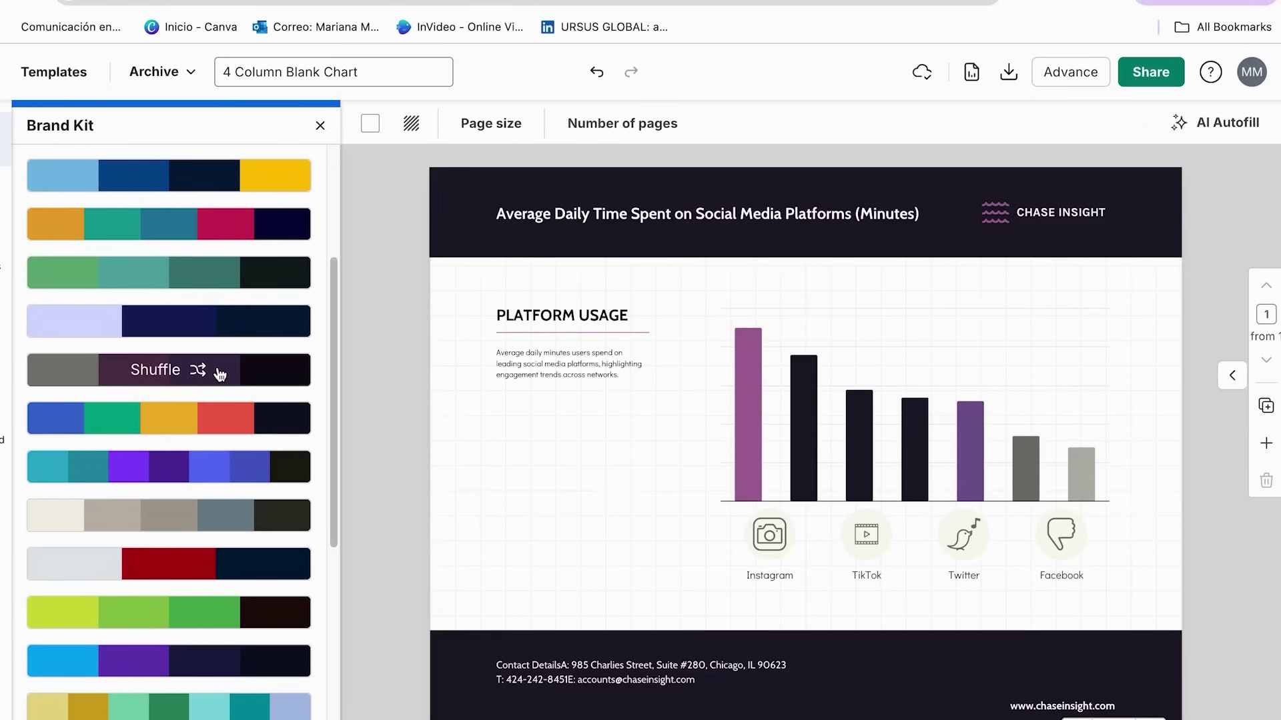
left_click(205, 473)
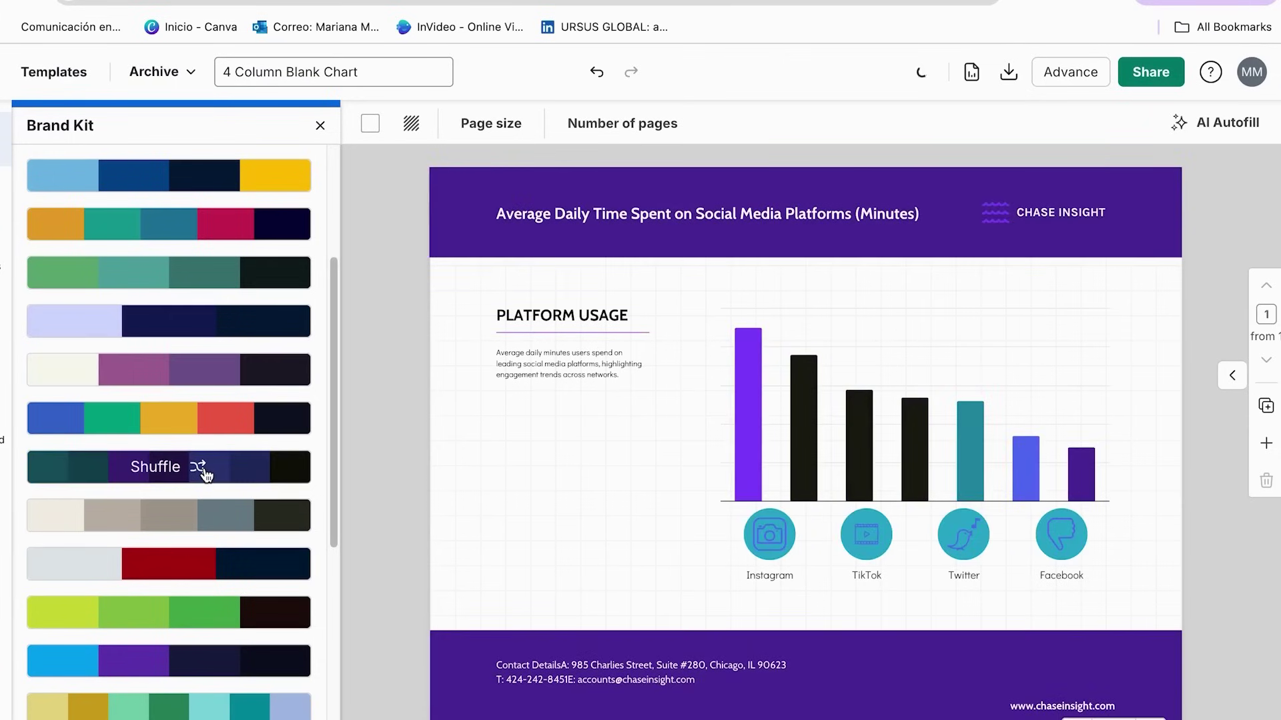
scroll(206, 671, "down", 3)
left_click(203, 698)
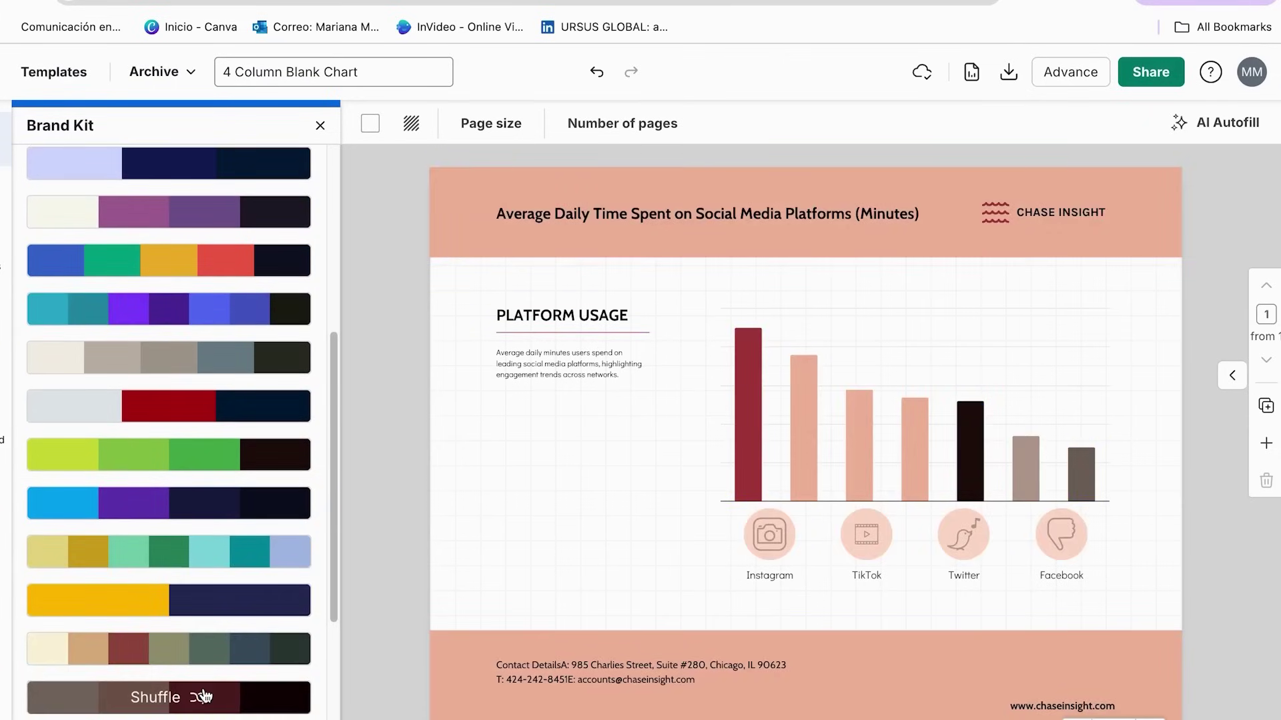
scroll(220, 467, "up", 2)
left_click(206, 405)
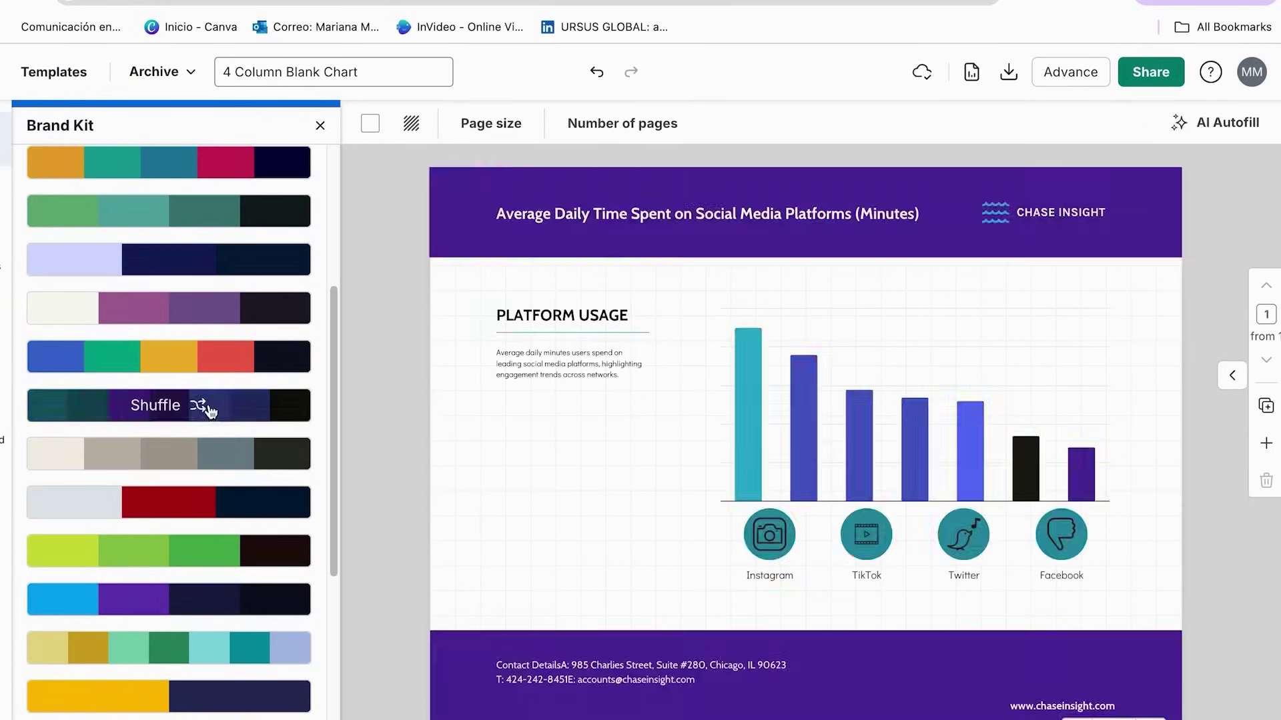
Step: Shuffle the teal-and-purple palette, then undo and redo back to the purple-header scheme
left_click(162, 414)
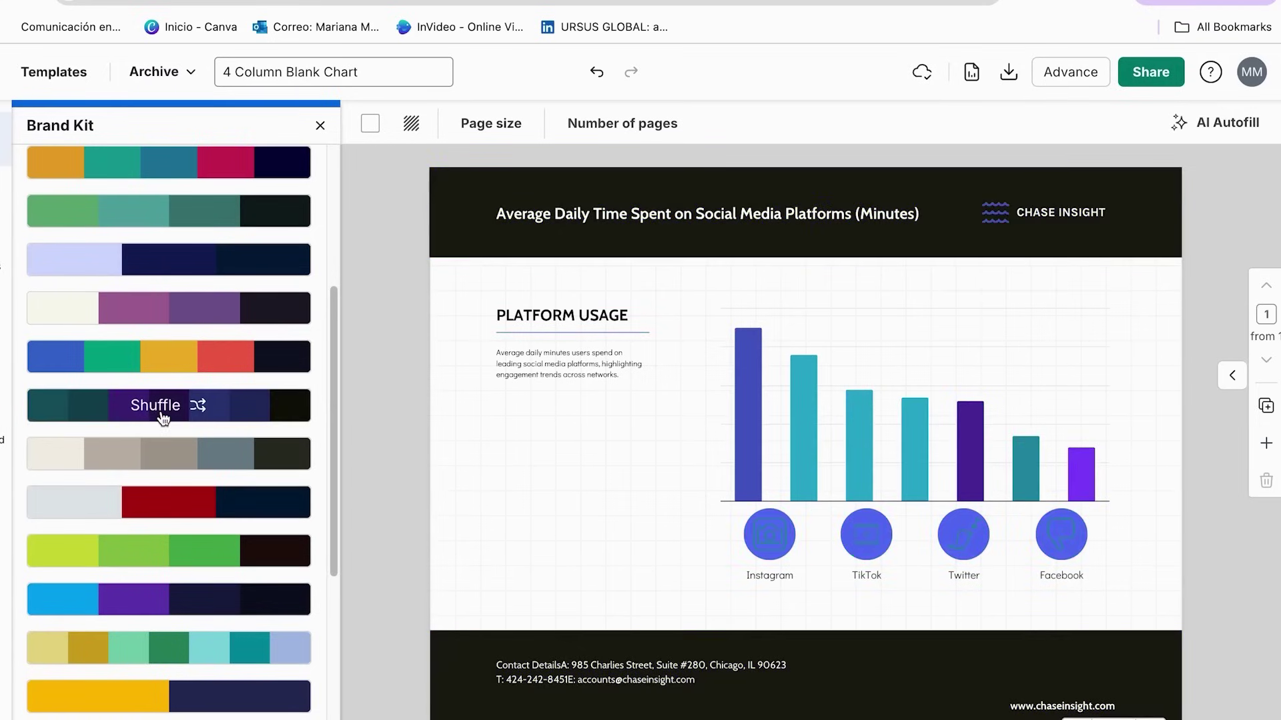
left_click(163, 415)
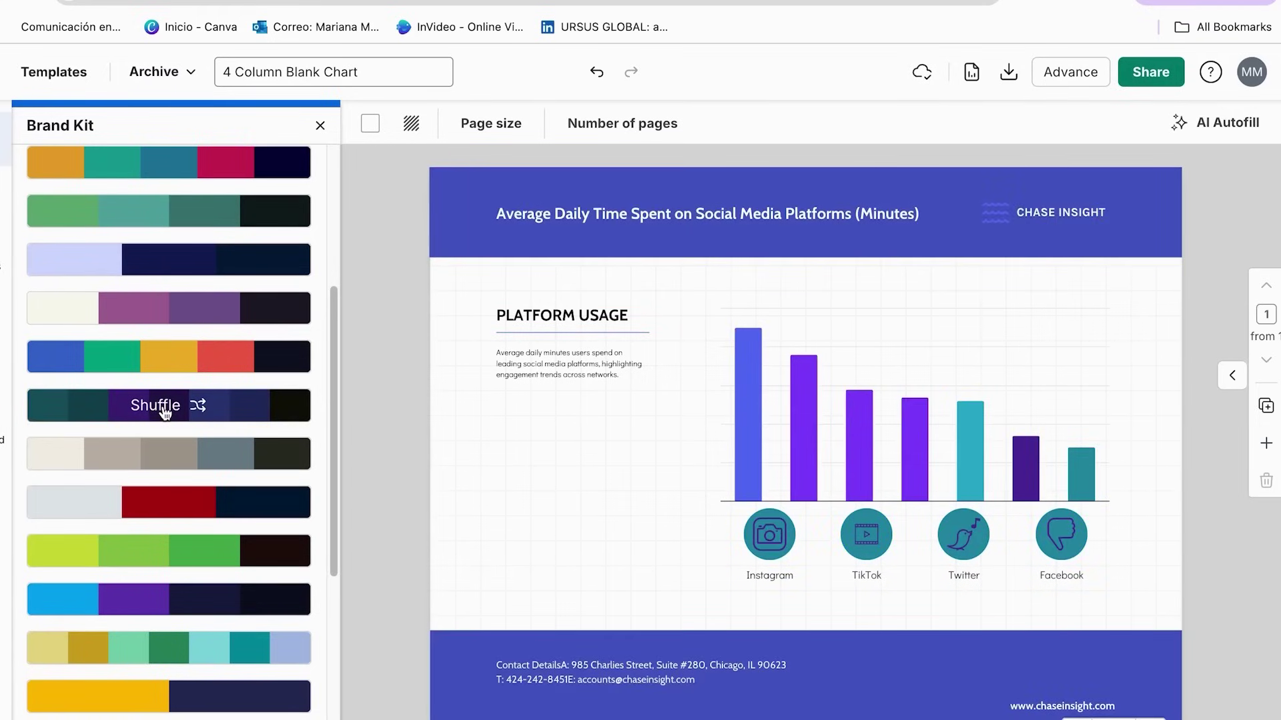
left_click(165, 412)
left_click(165, 413)
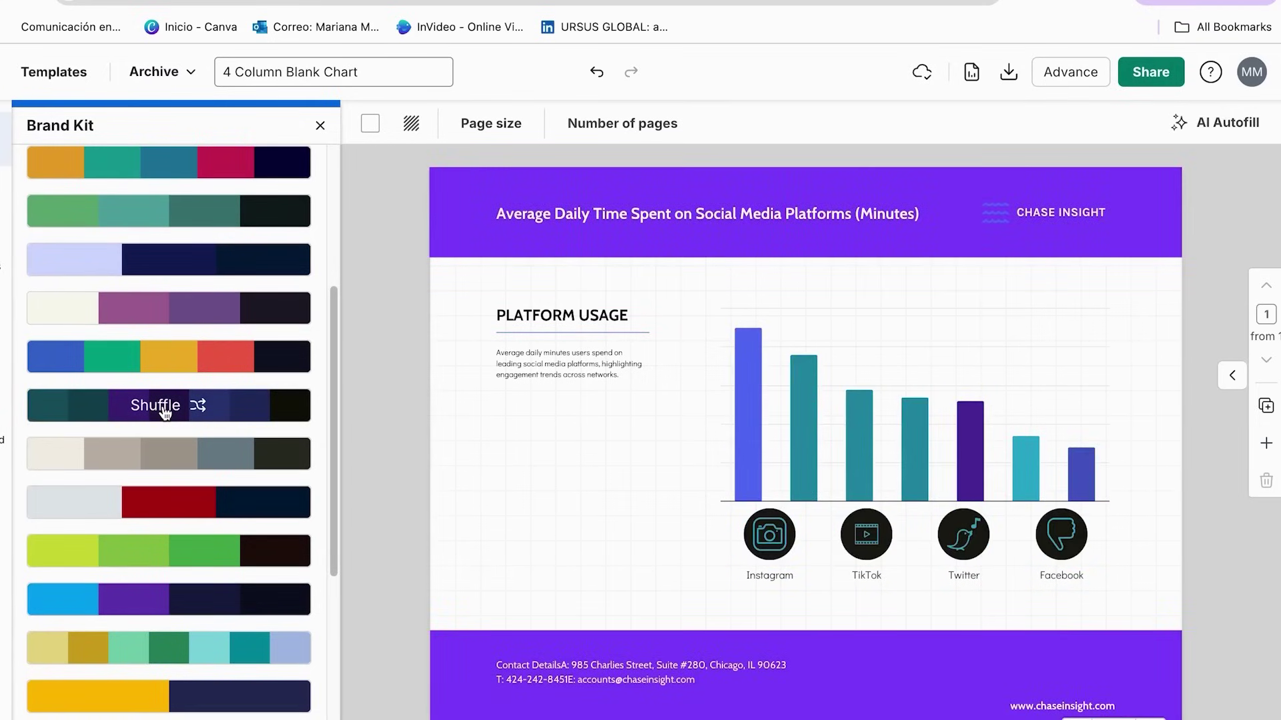
left_click(596, 72)
left_click(596, 72)
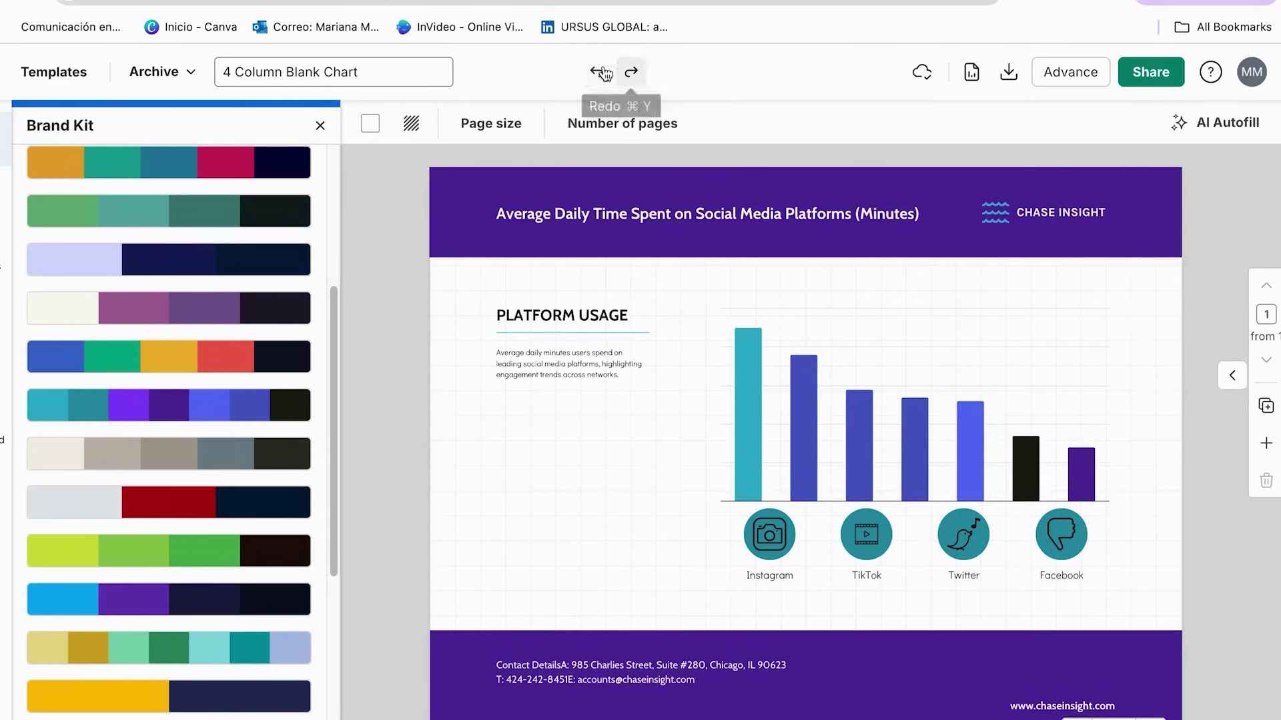
left_click(596, 72)
left_click(629, 71)
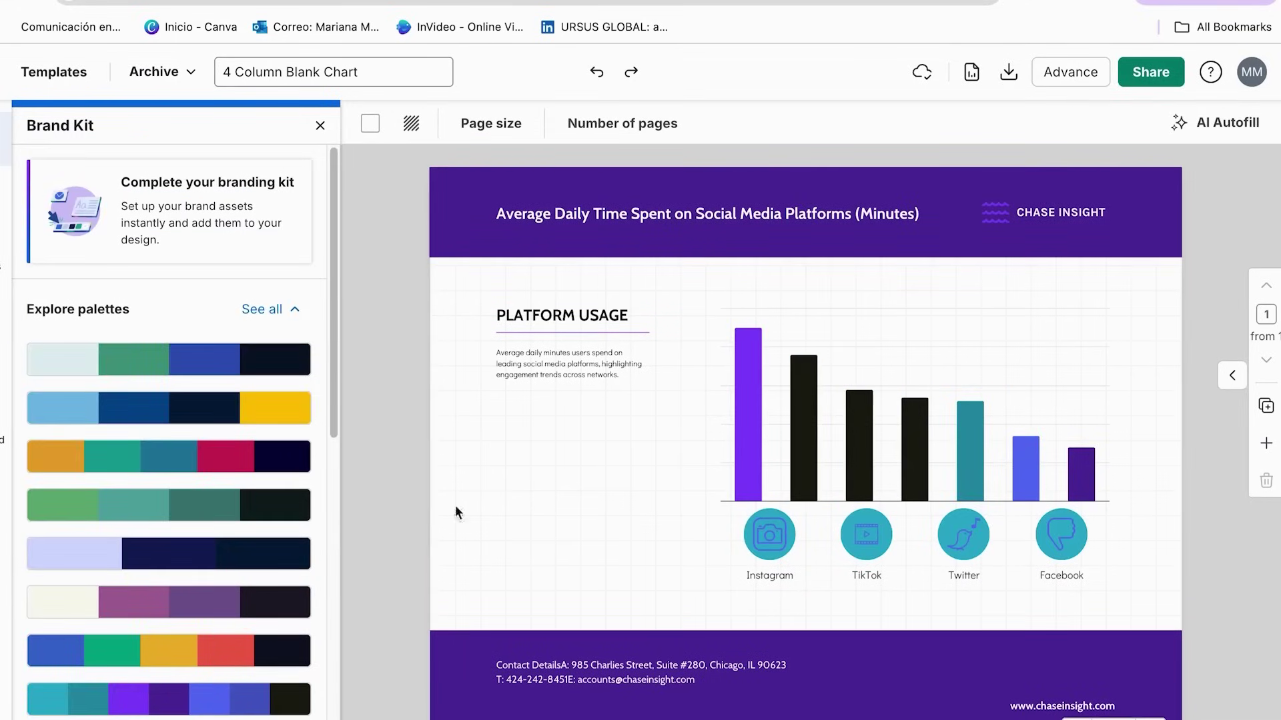
left_click(657, 219)
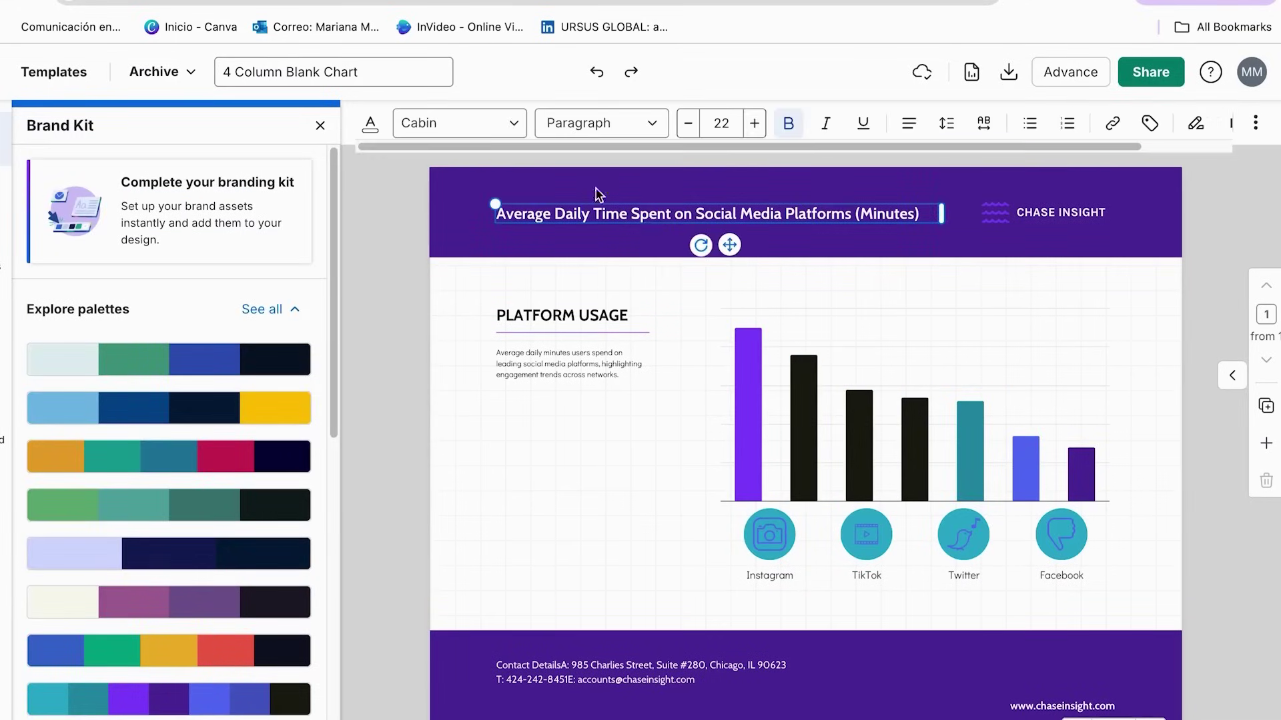
left_click(467, 123)
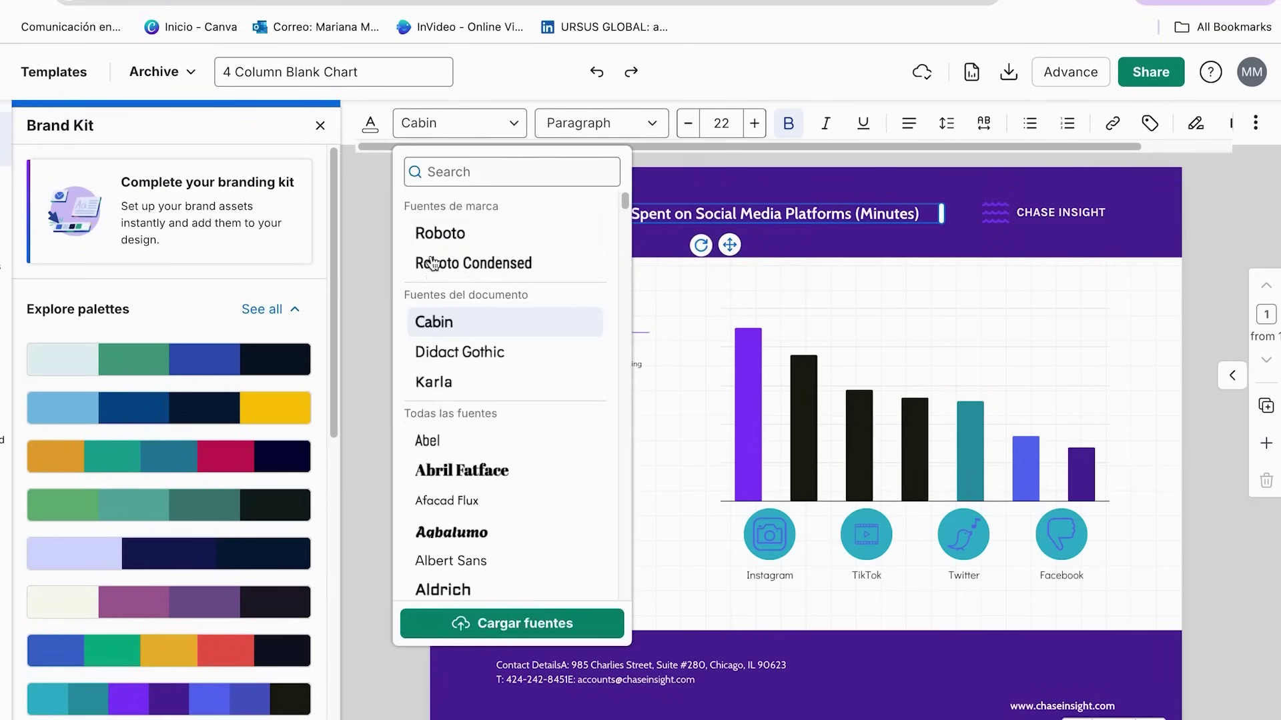
scroll(498, 417, "down", 5)
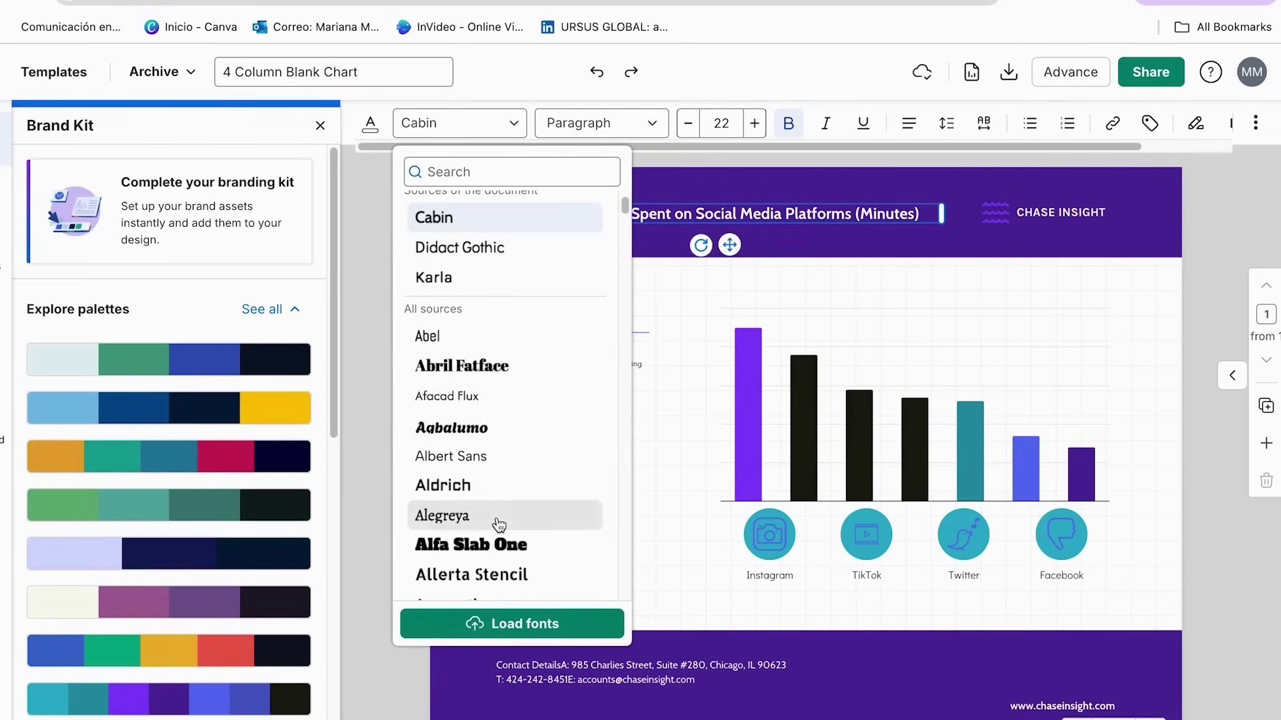
left_click(591, 482)
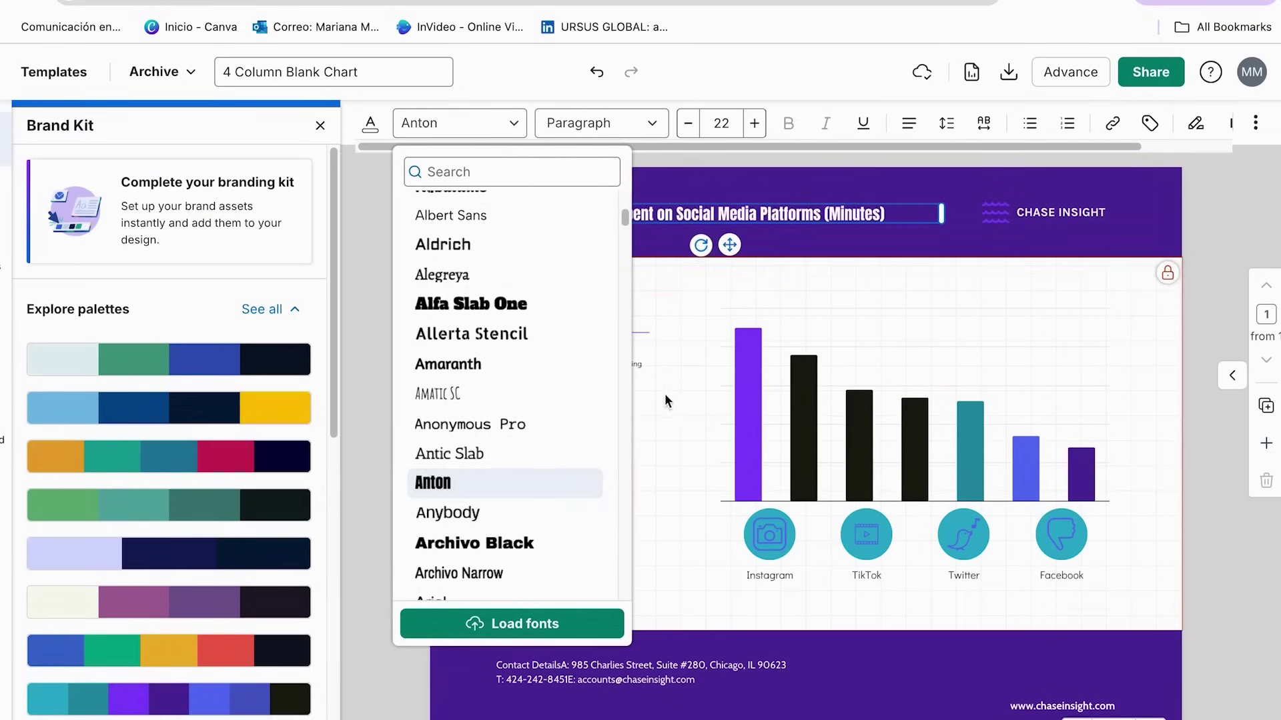
left_click(671, 403)
left_click(1053, 214)
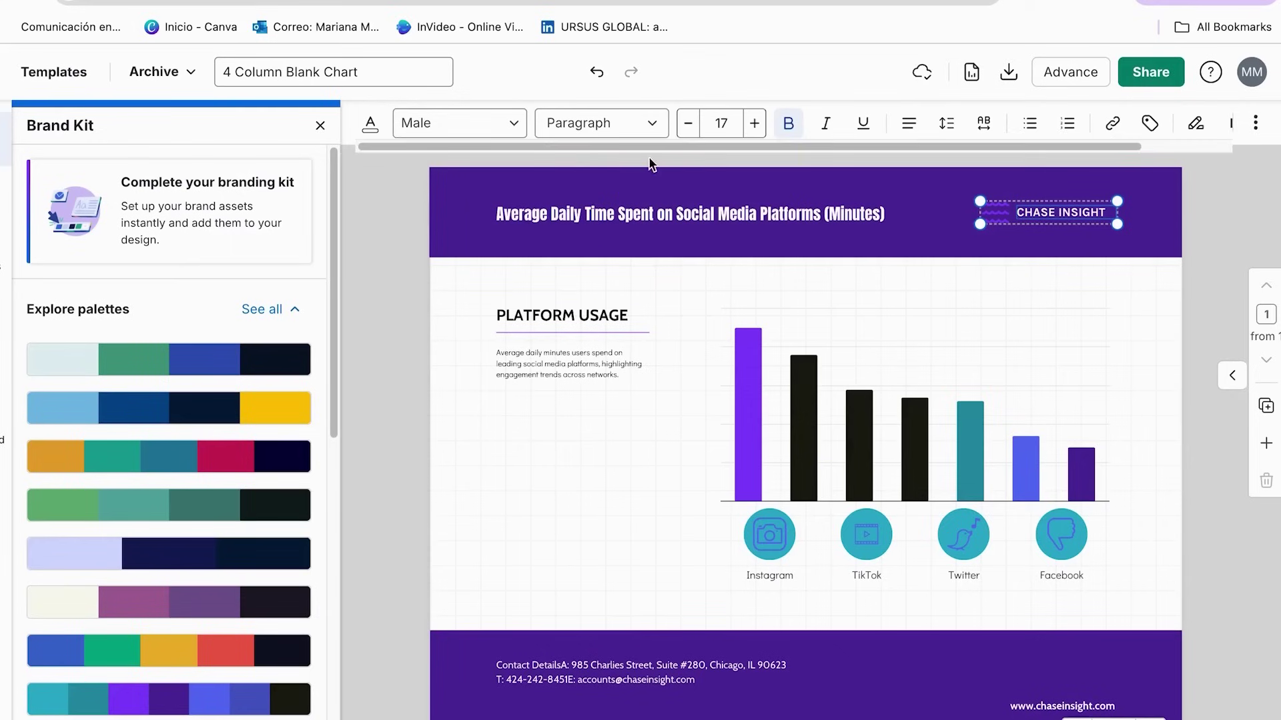
left_click(479, 127)
left_click(463, 327)
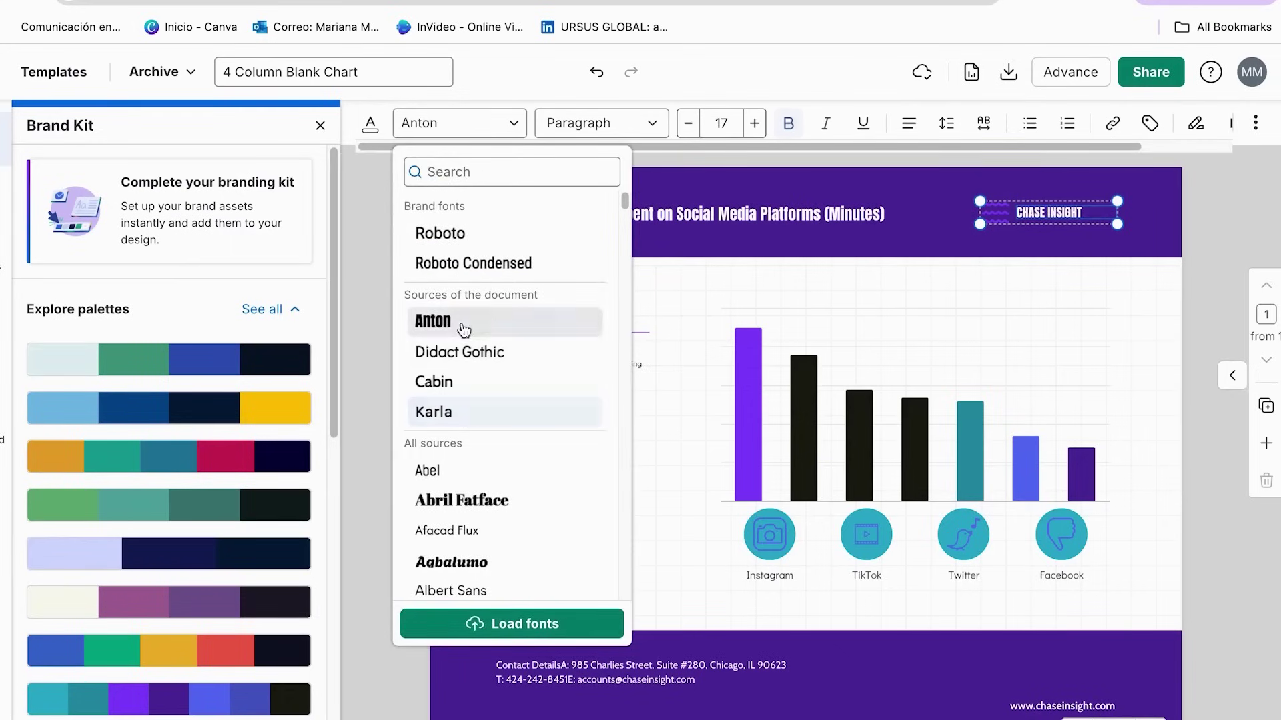
left_click(586, 475)
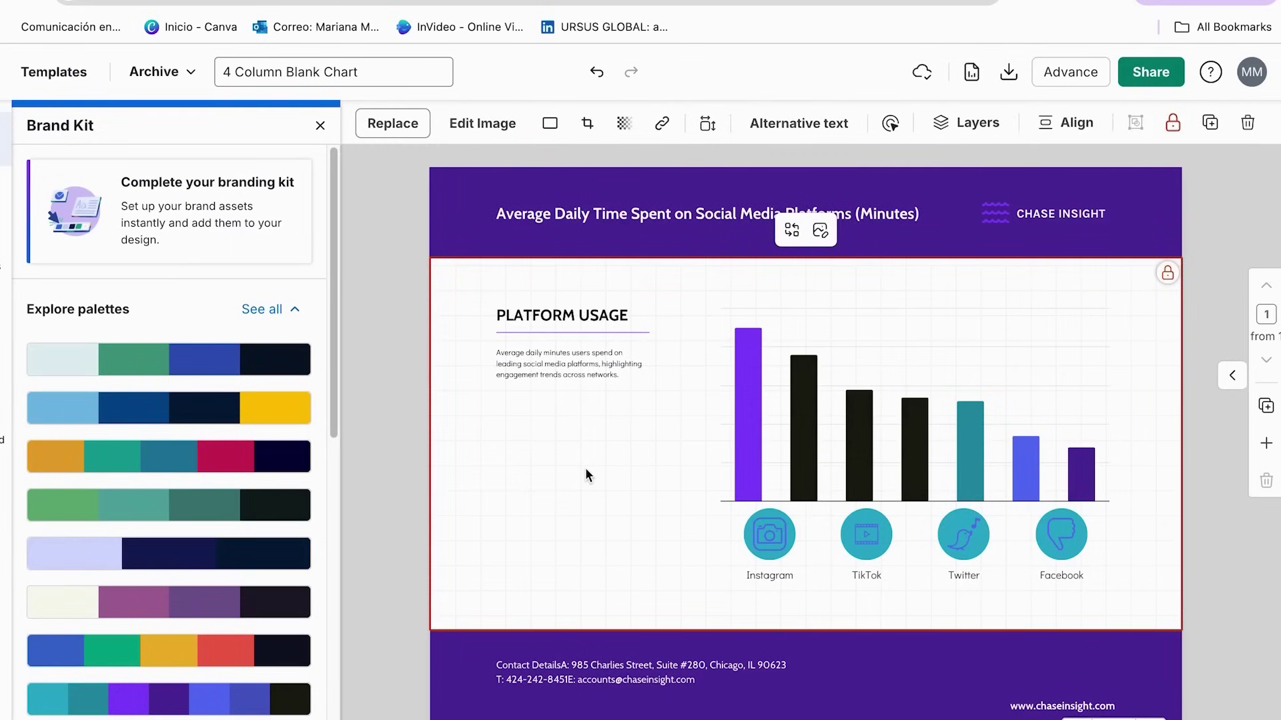
Step: Select the bar chart and browse the Graphics chart library down to Lines and area
left_click(810, 438)
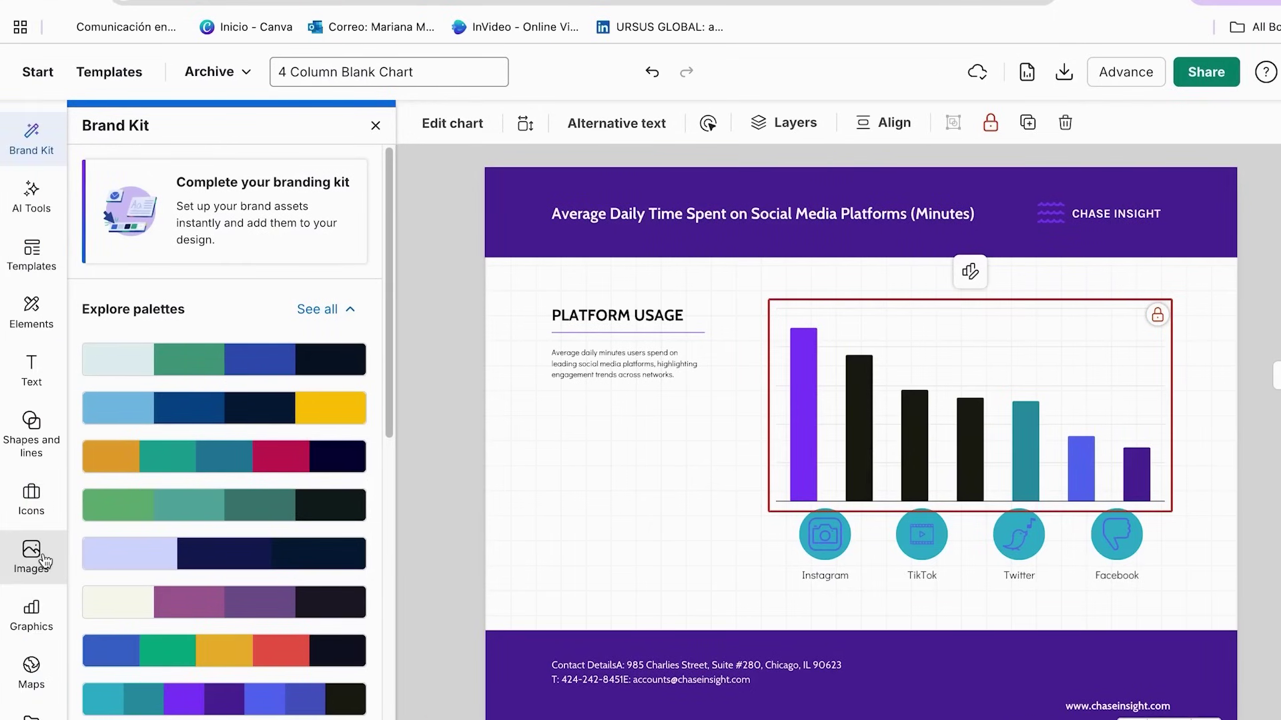
left_click(32, 613)
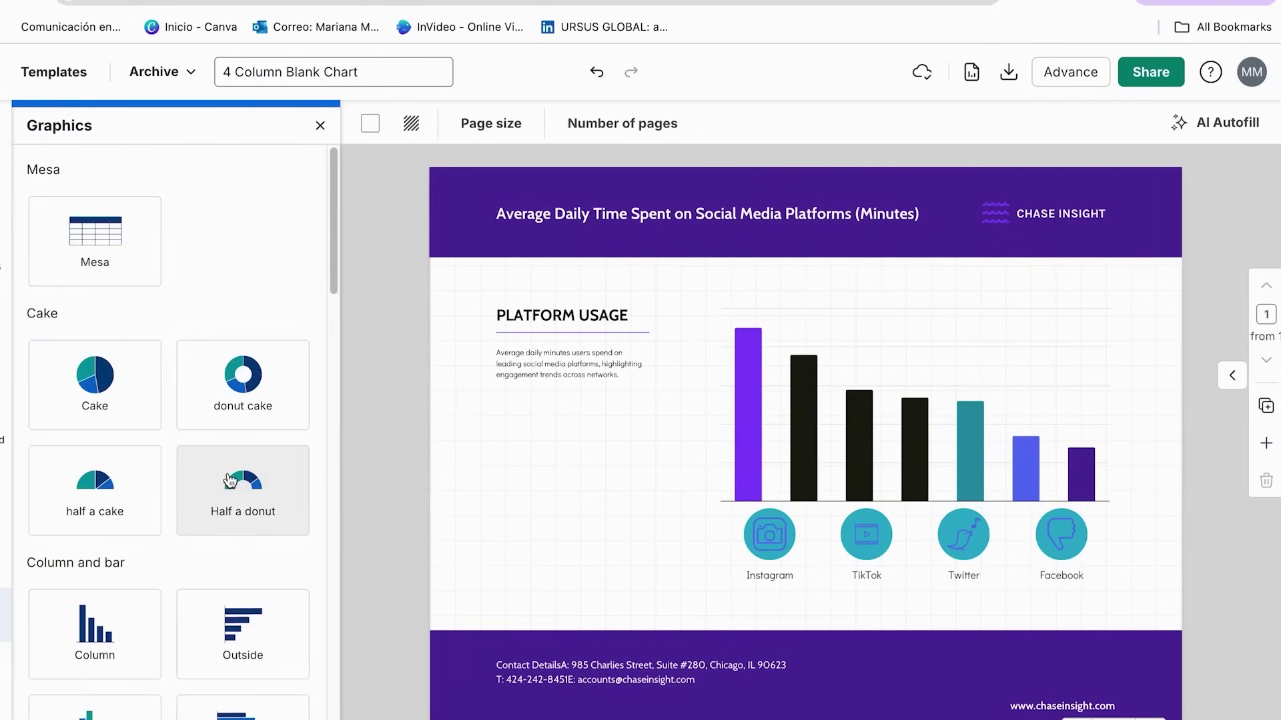
scroll(230, 481, "down", 2)
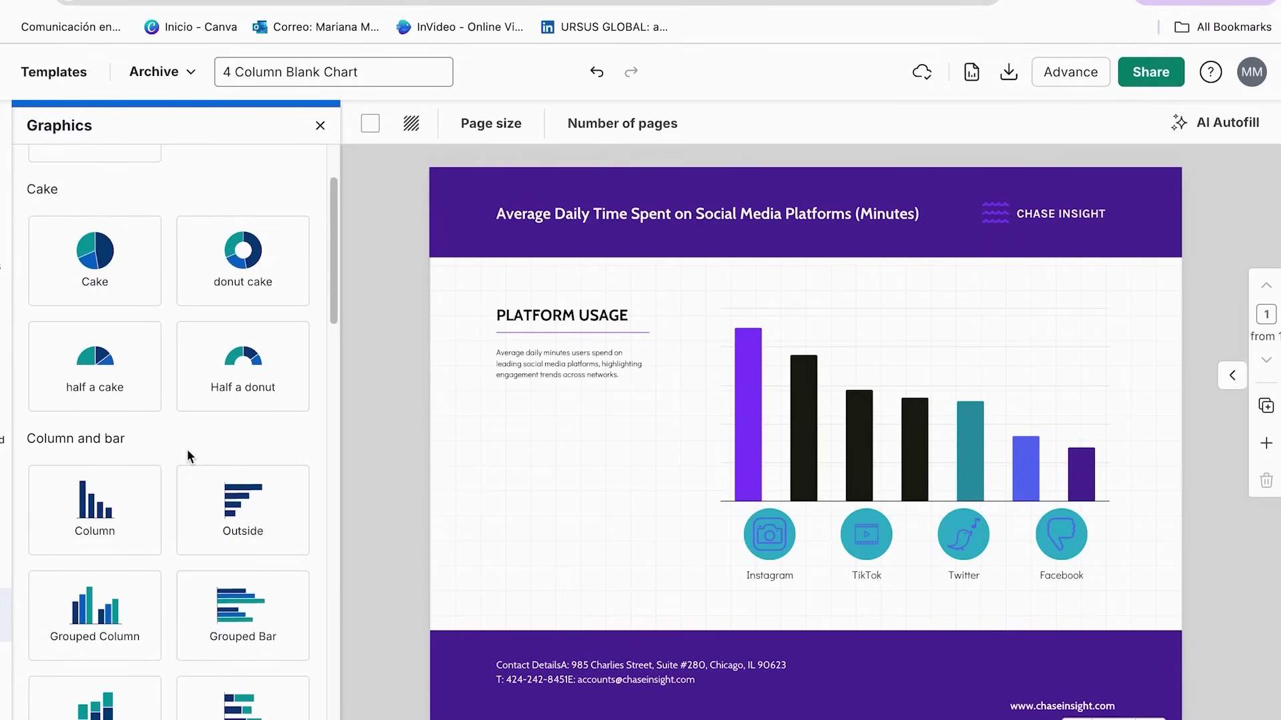
scroll(112, 471, "down", 1)
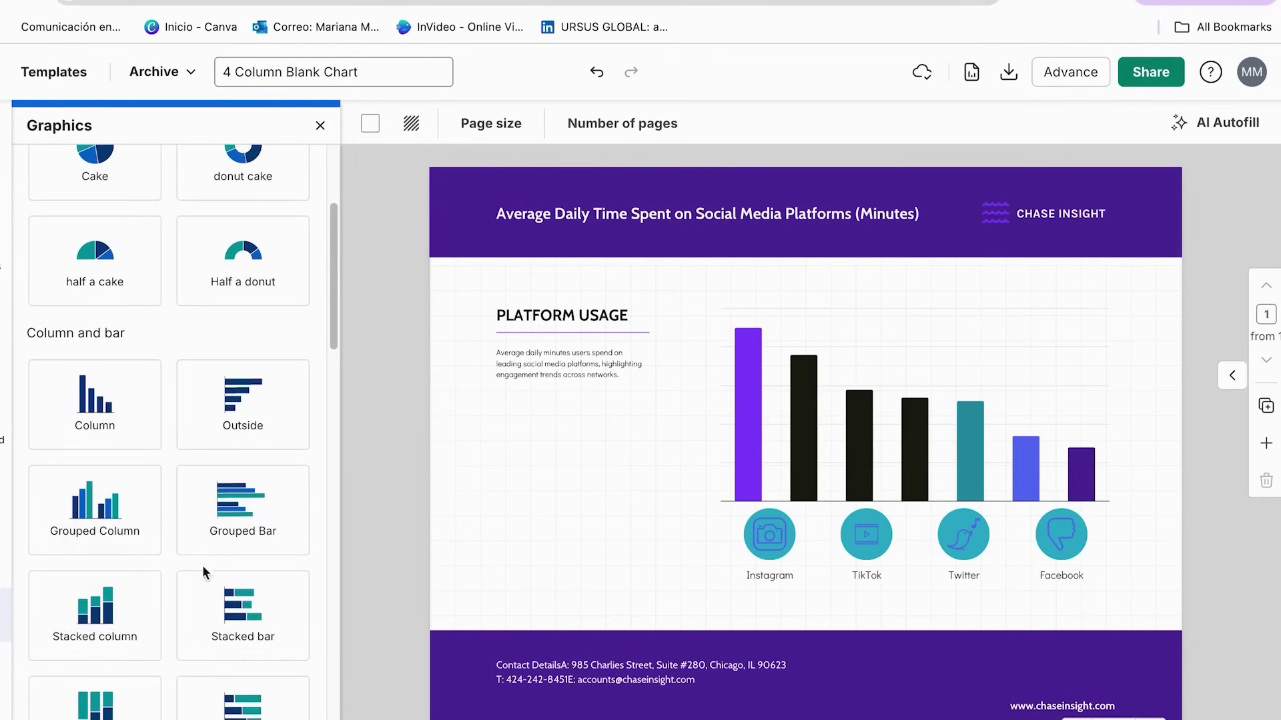
scroll(96, 634, "down", 3)
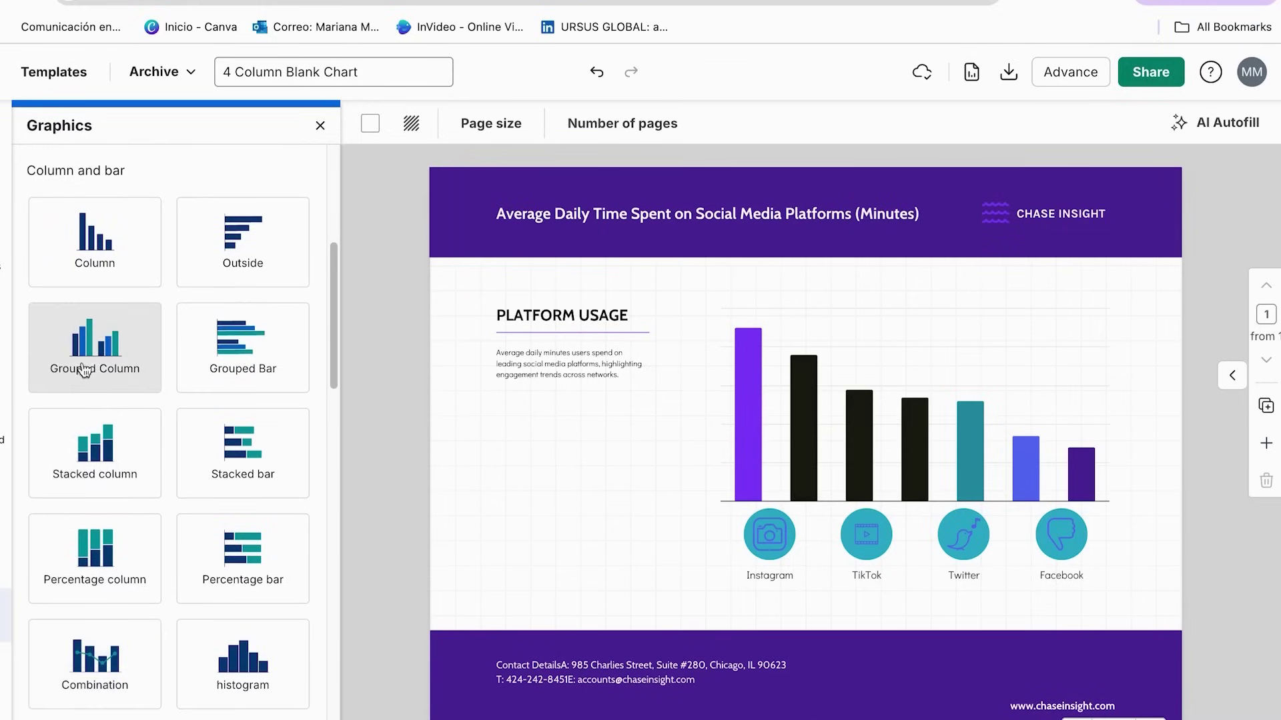
scroll(98, 414, "down", 3)
scroll(138, 487, "up", 9)
scroll(138, 487, "down", 15)
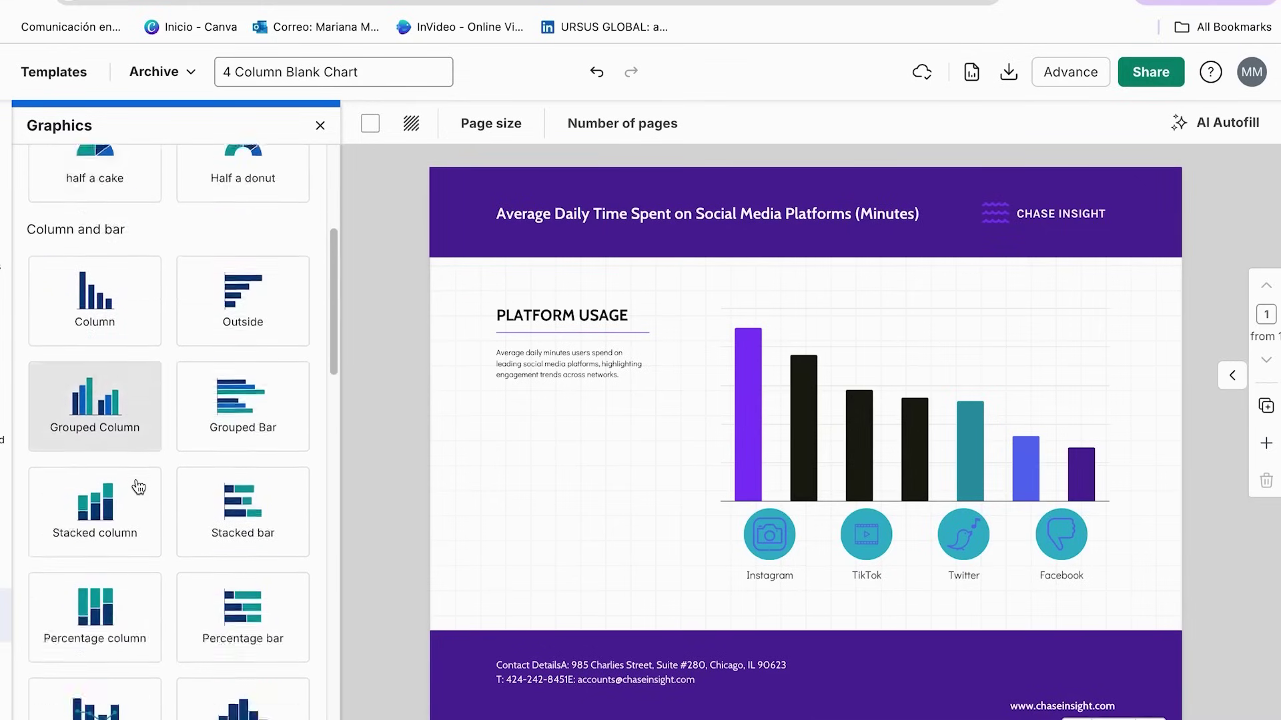
scroll(164, 506, "down", 10)
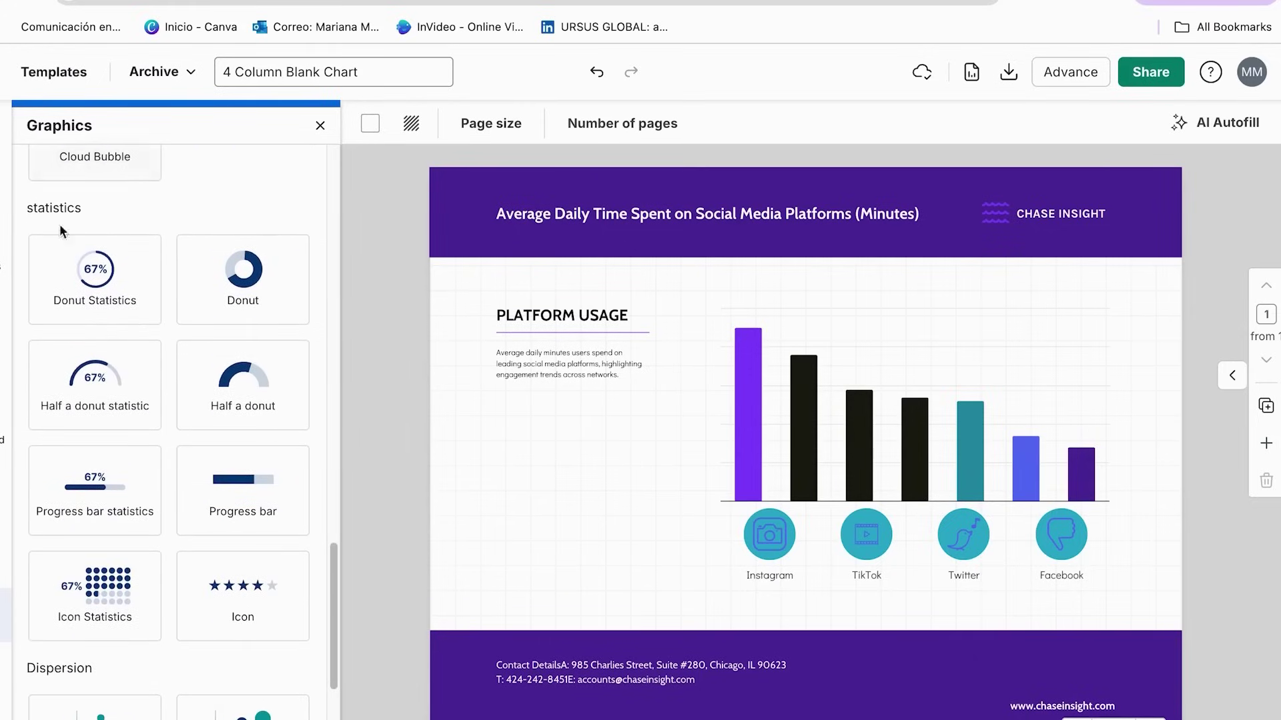
scroll(100, 394, "up", 8)
scroll(112, 413, "up", 8)
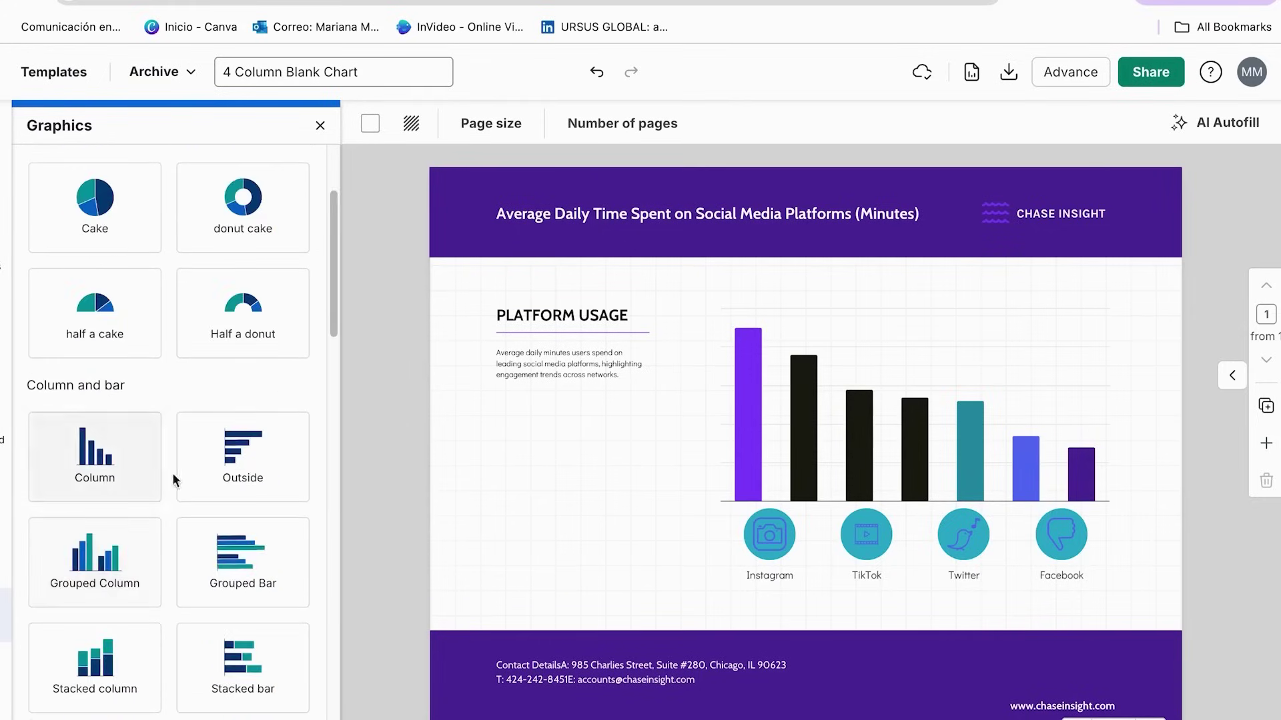
scroll(140, 360, "up", 1)
scroll(116, 380, "down", 1)
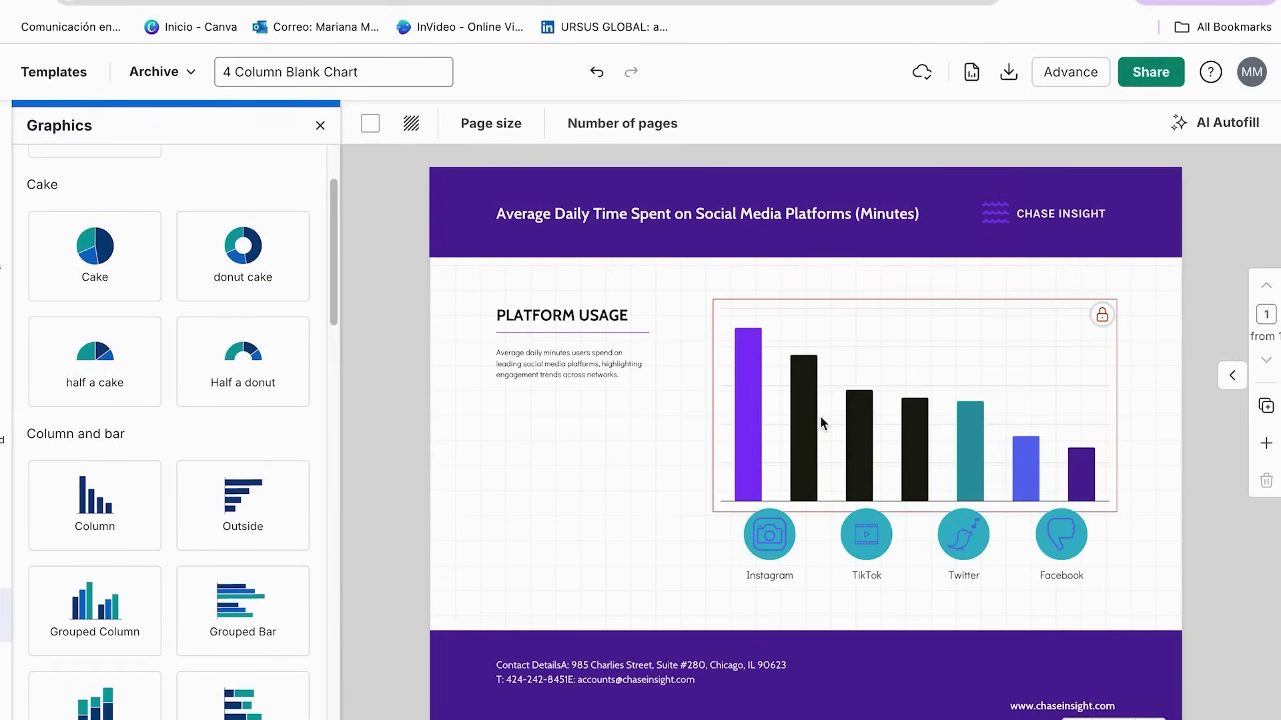
scroll(133, 620, "down", 2)
scroll(148, 590, "down", 10)
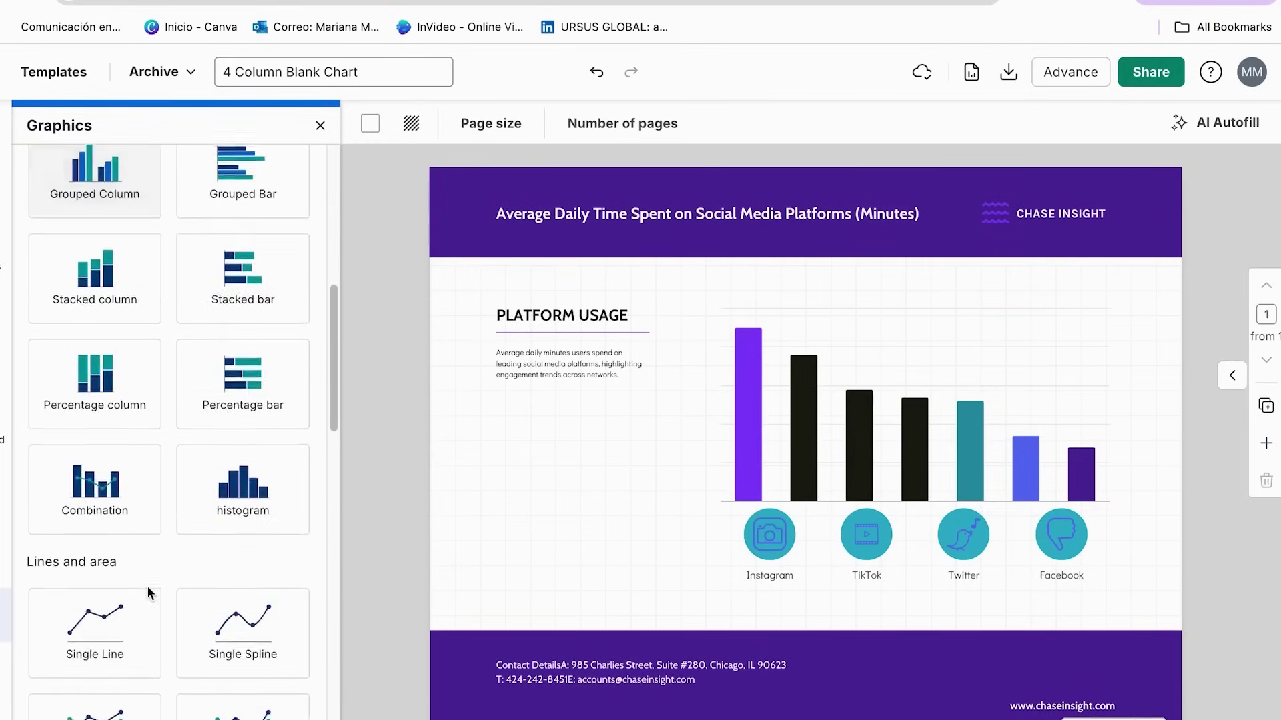
scroll(166, 553, "up", 4)
scroll(190, 448, "down", 2)
scroll(188, 449, "up", 6)
scroll(220, 433, "down", 2)
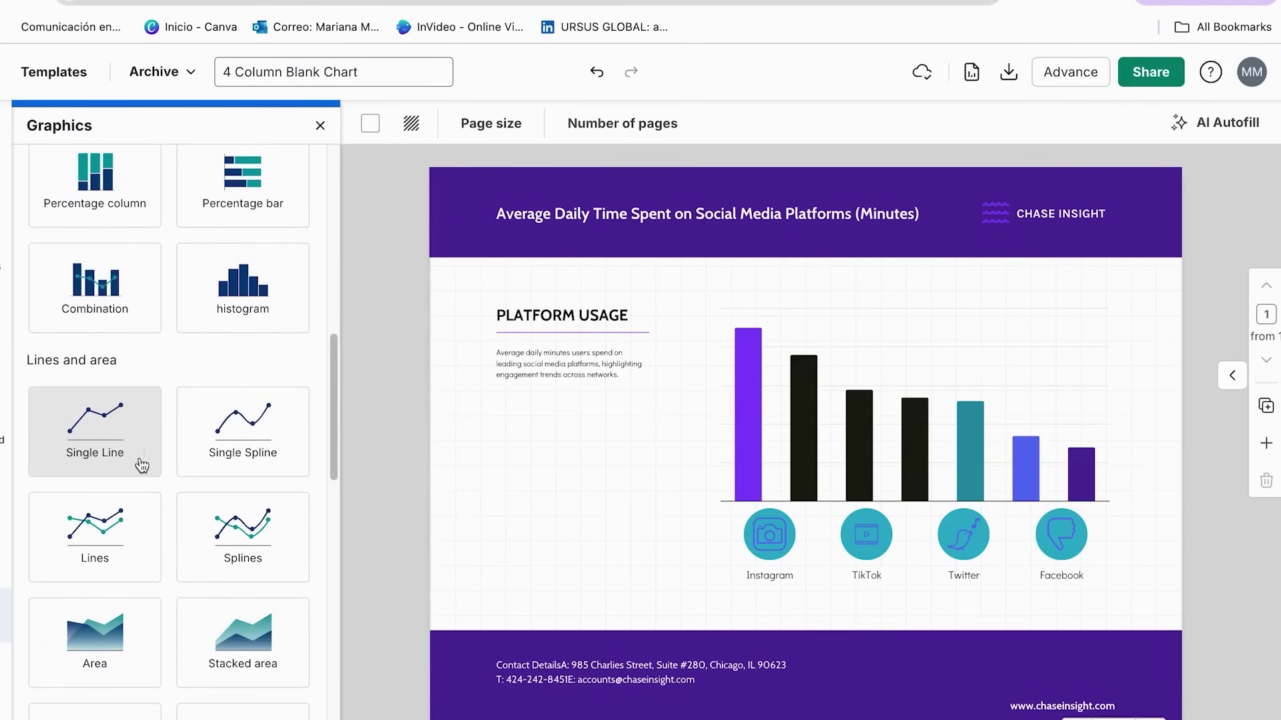
Step: Add a Single Spline chart, renaming the series to 'Views' and the first date to May 2025
left_click(239, 455)
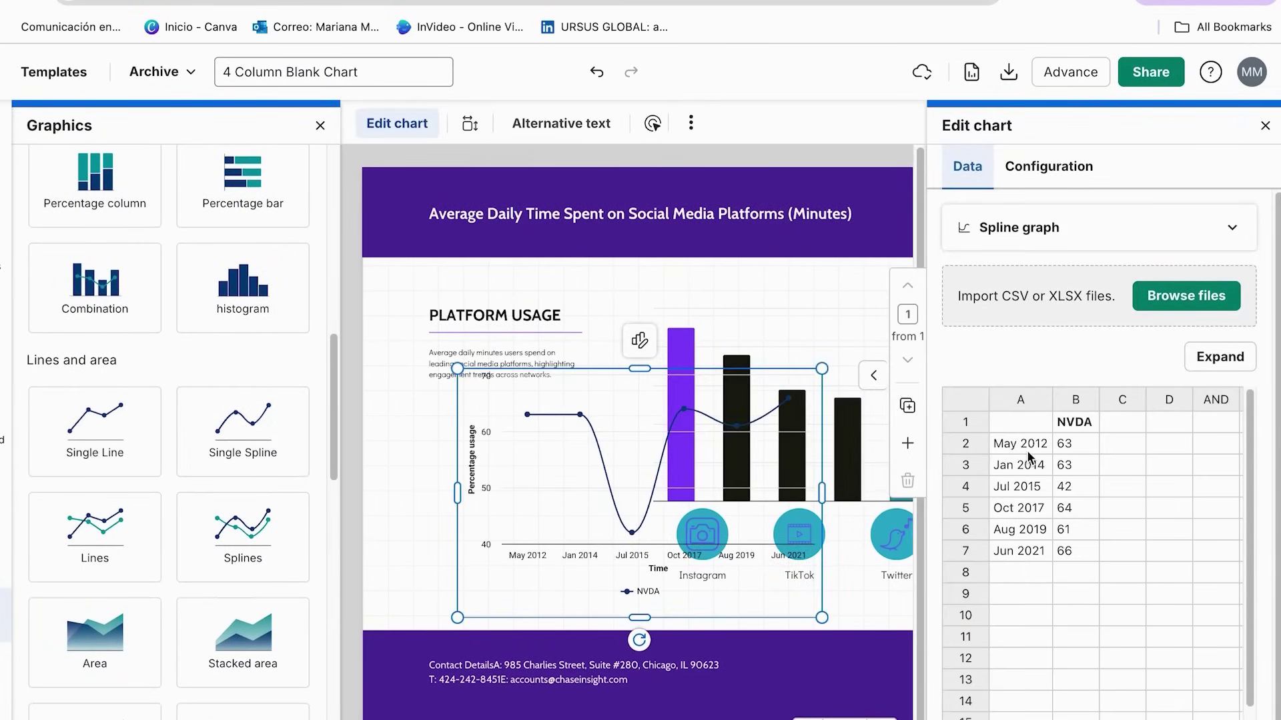
left_click(1061, 443)
key("Delete")
left_click(1071, 422)
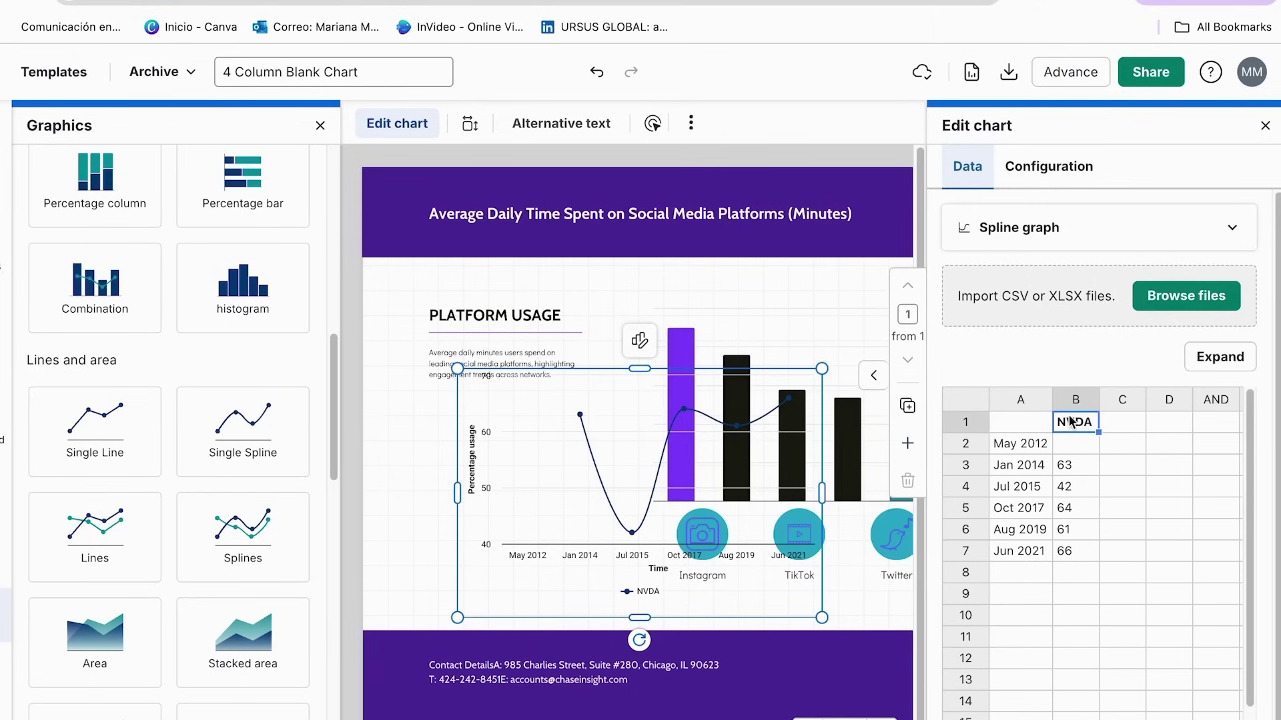
key("Delete")
type("Views")
key("Return")
double_click(1037, 450)
key("BackSpace")
key("BackSpace")
key("BackSpace")
key("BackSpace")
key("BackSpace")
type("2025")
key("Return")
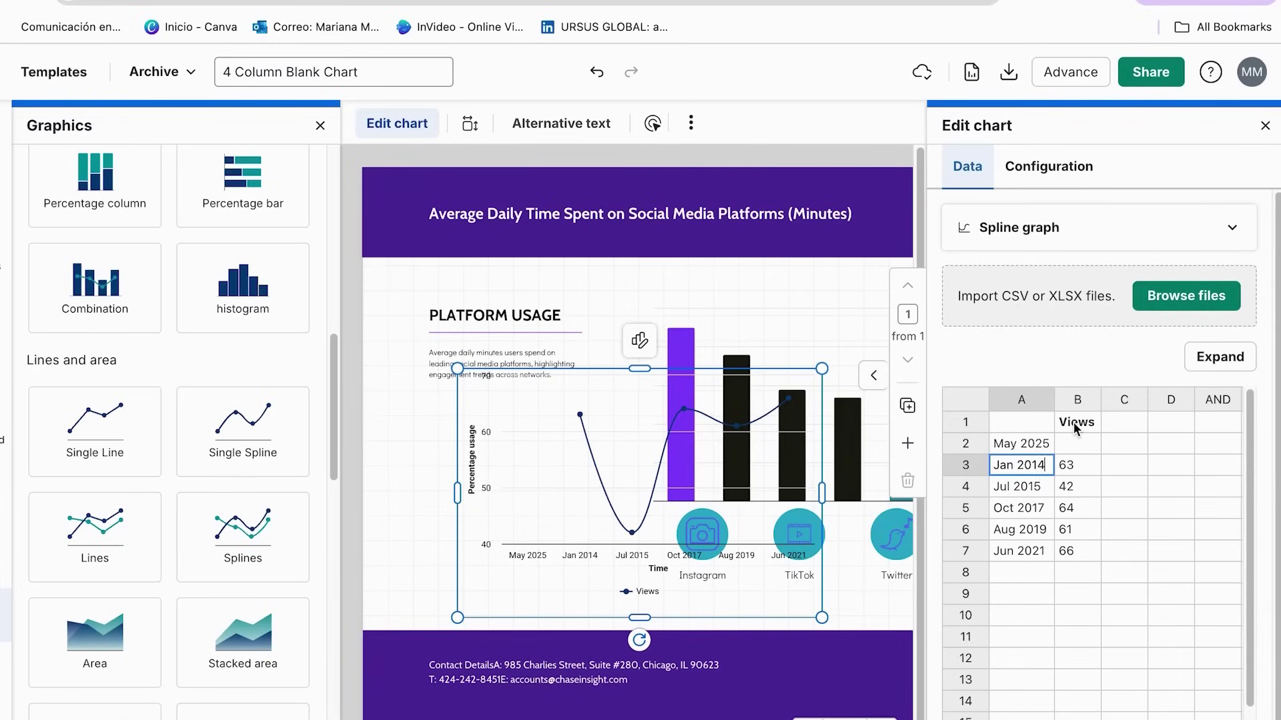
Step: Try bar, funnel and pie chart types, then set the chart to Column
left_click(1072, 240)
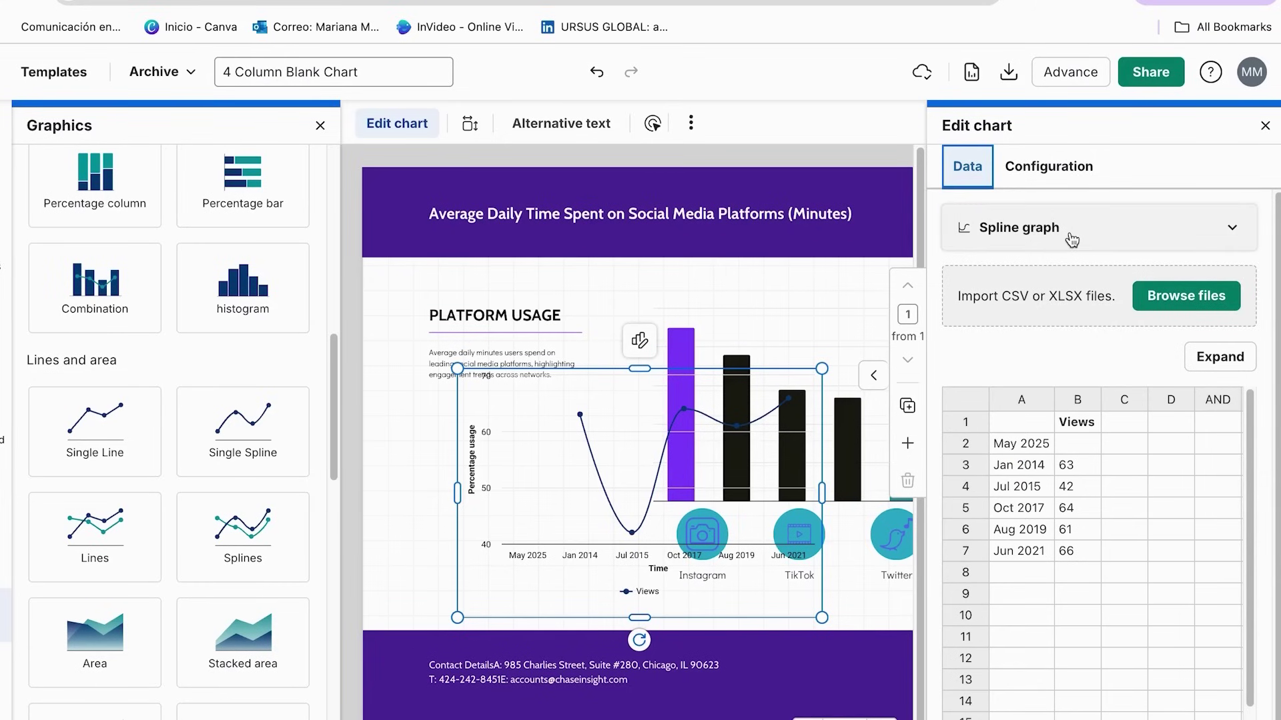
left_click(1072, 240)
scroll(1094, 360, "down", 1)
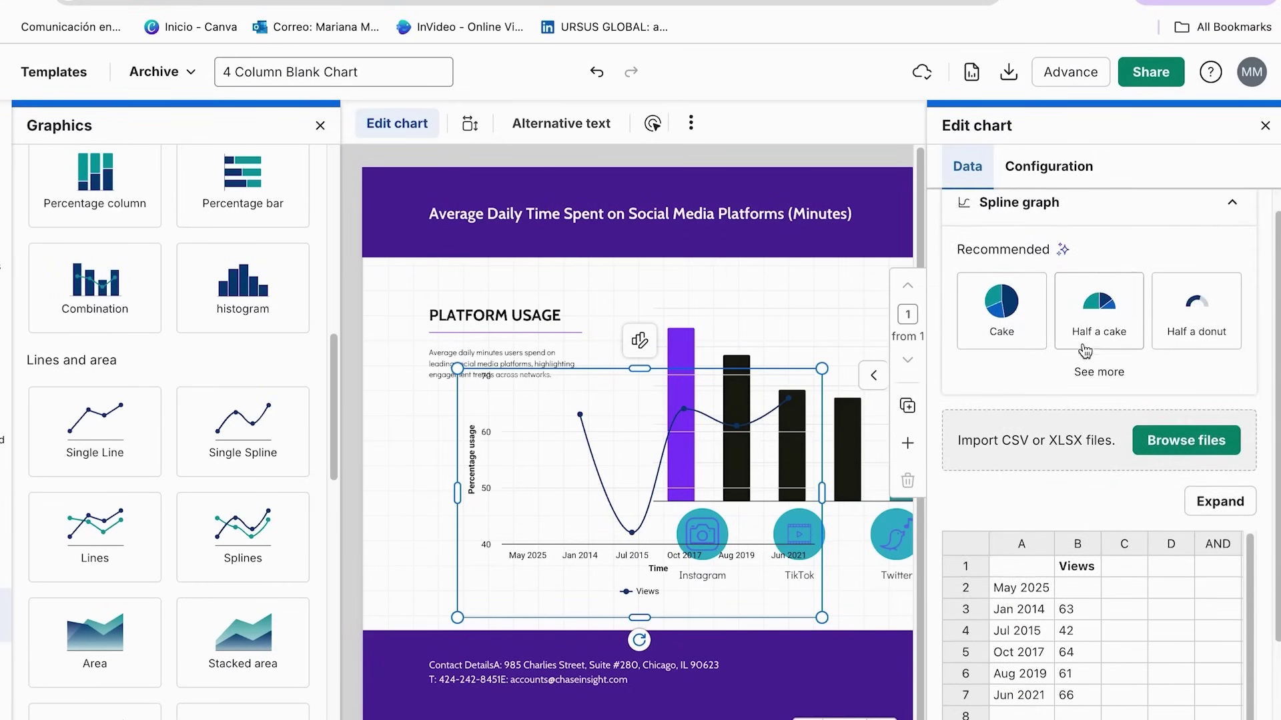
left_click(1098, 369)
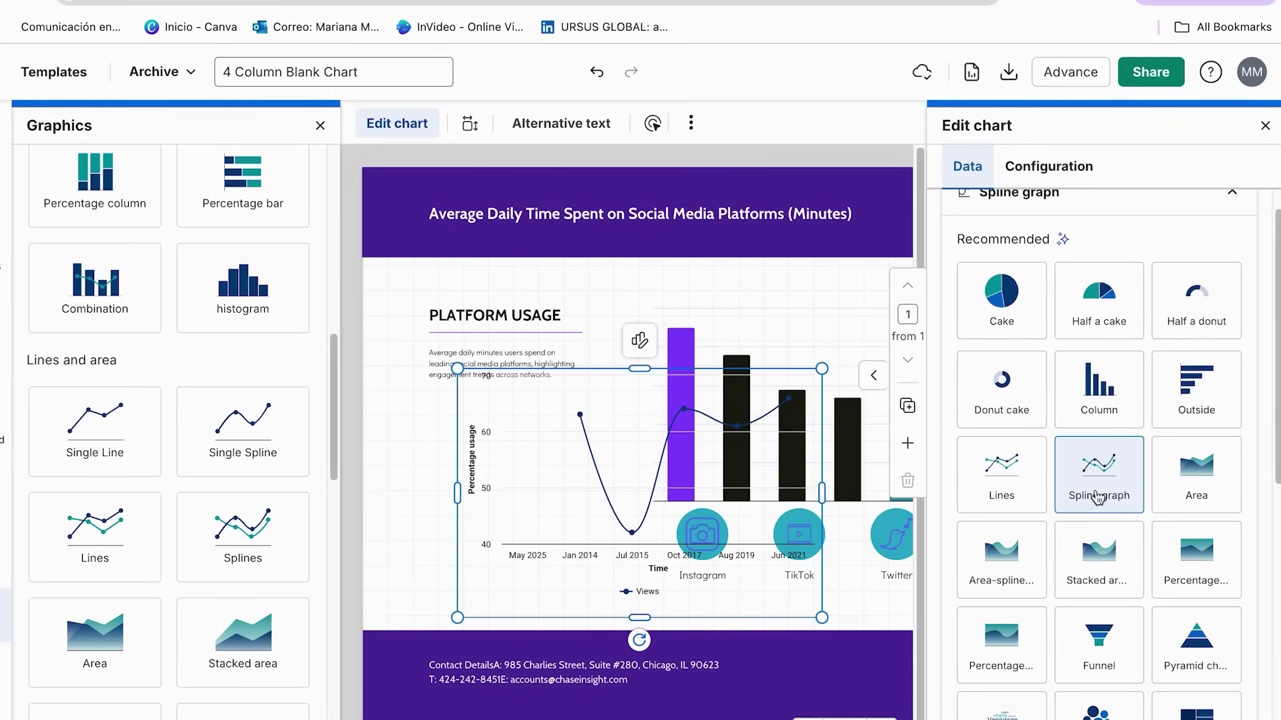
left_click(1097, 404)
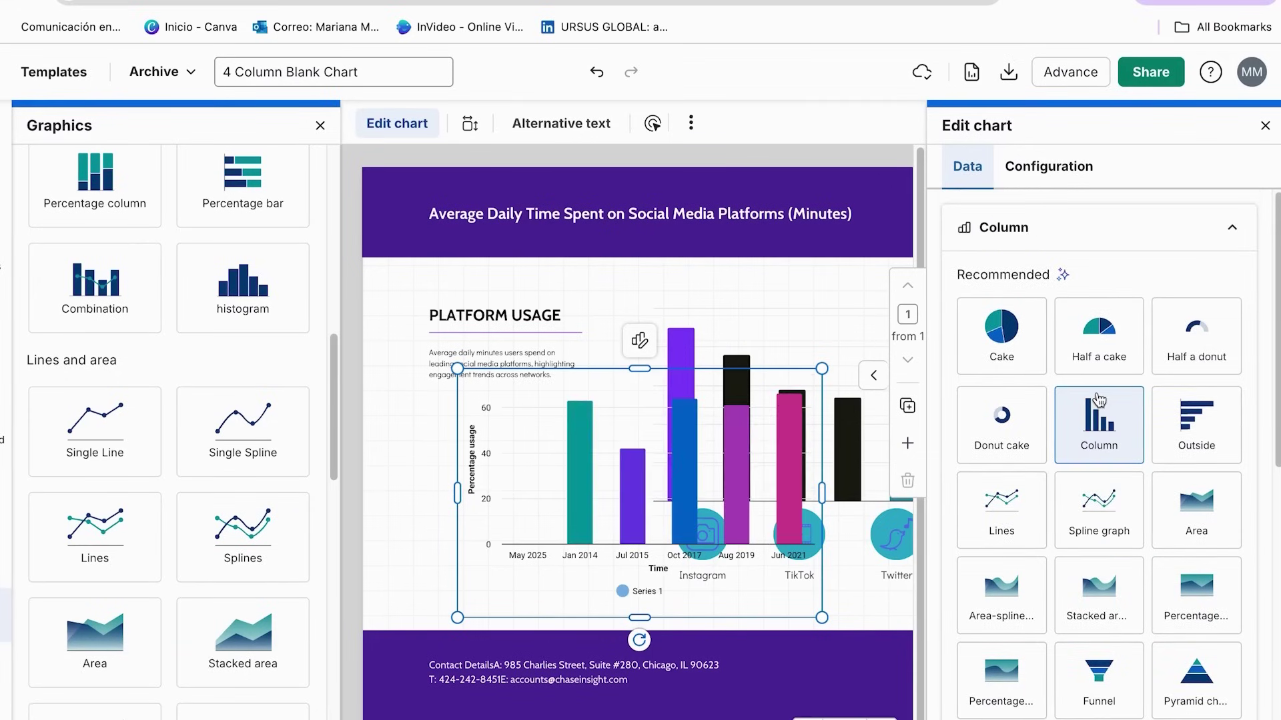
left_click(1184, 433)
scroll(1072, 529, "down", 1)
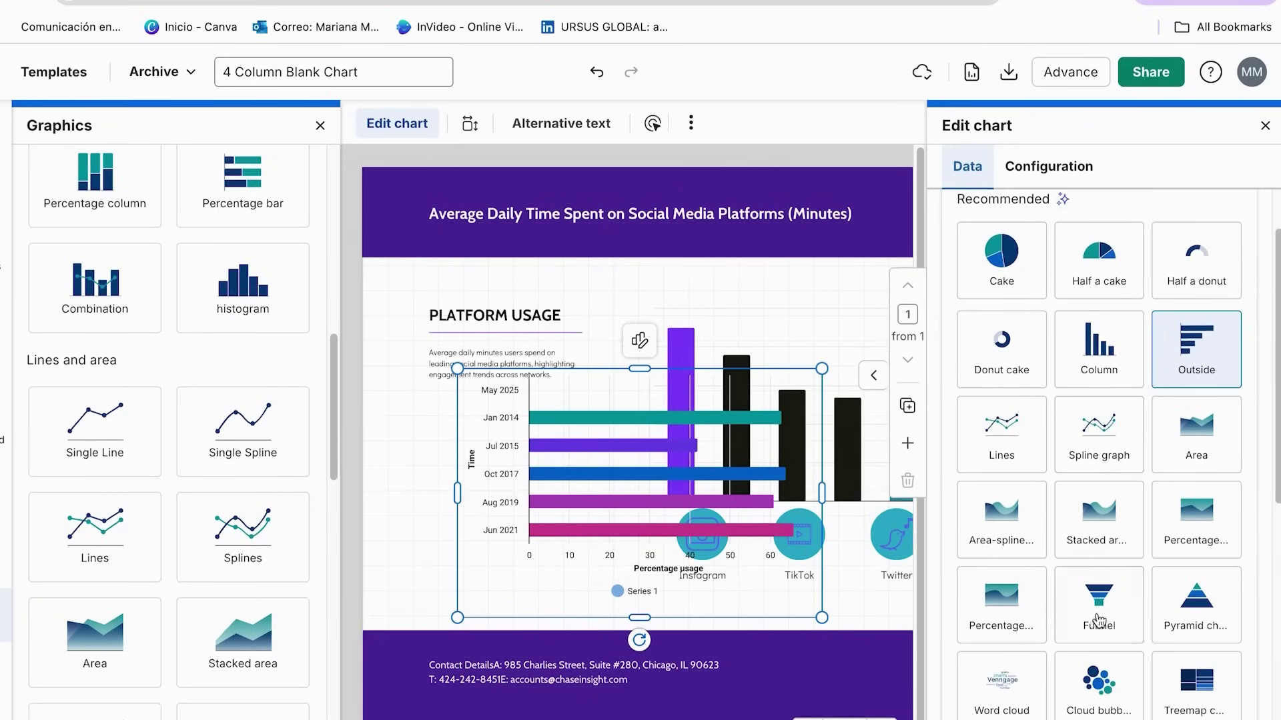
left_click(1139, 619)
left_click(994, 332)
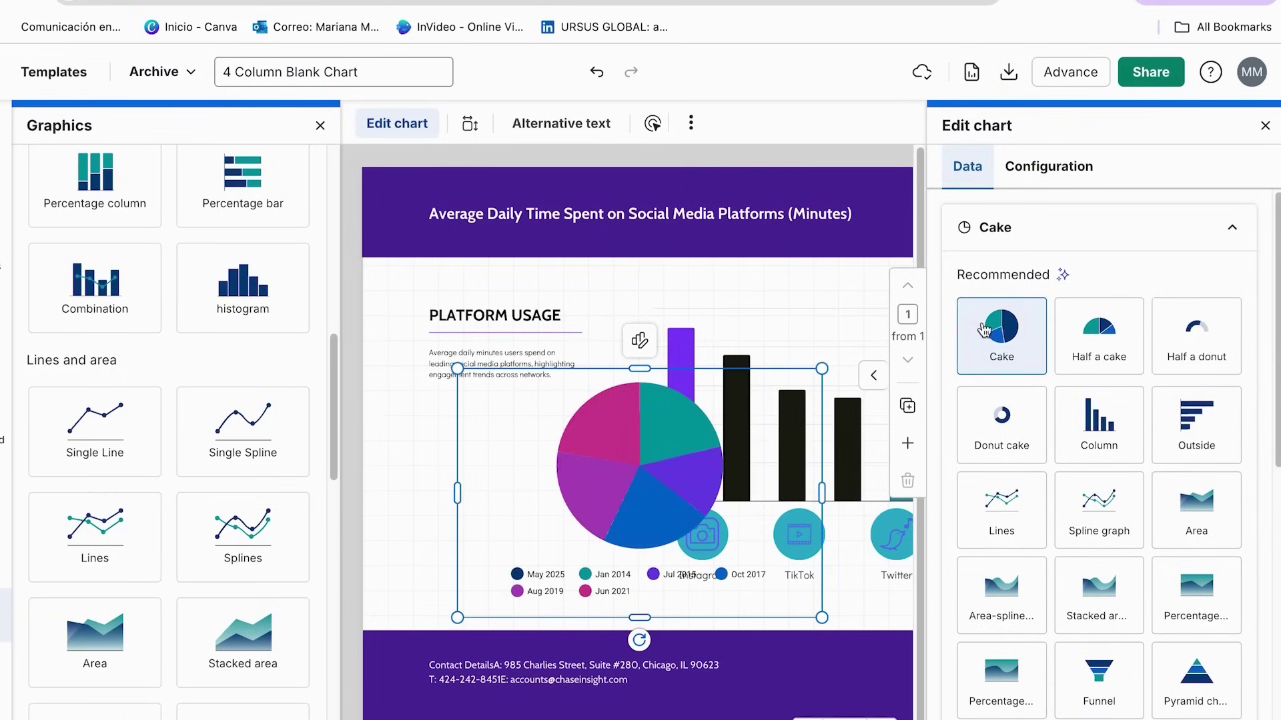
left_click(1097, 430)
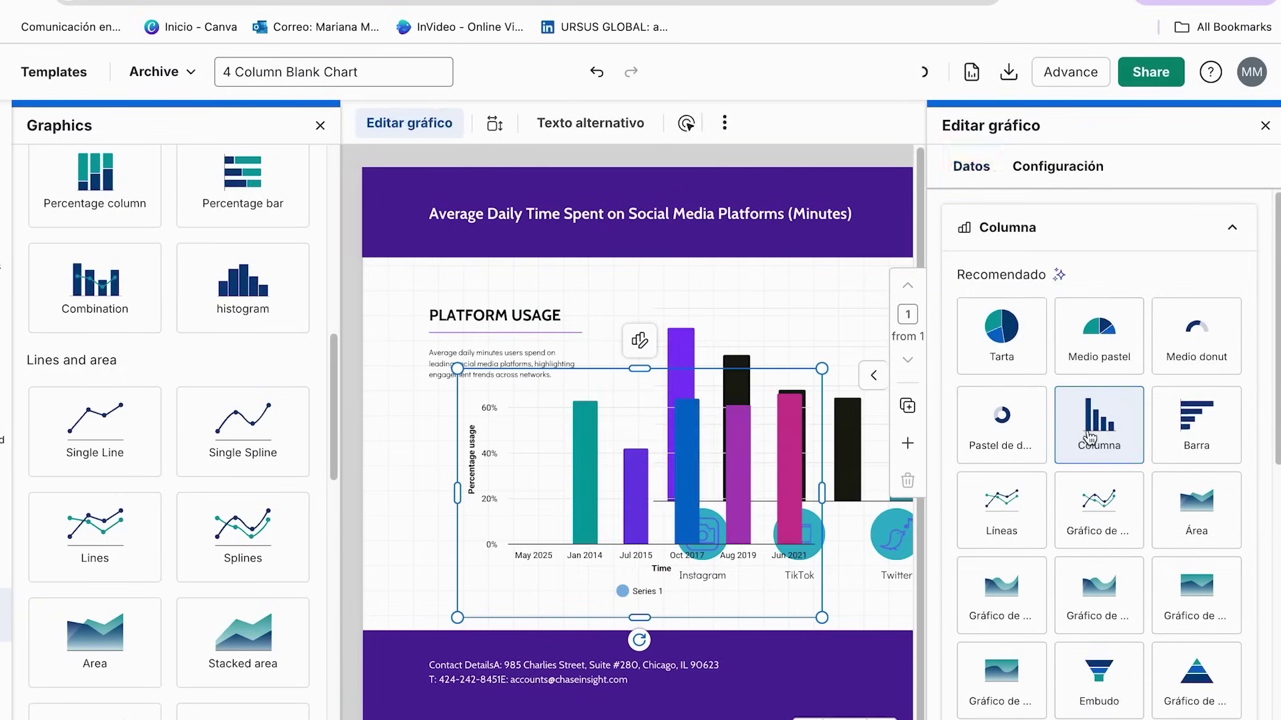
left_click(1075, 171)
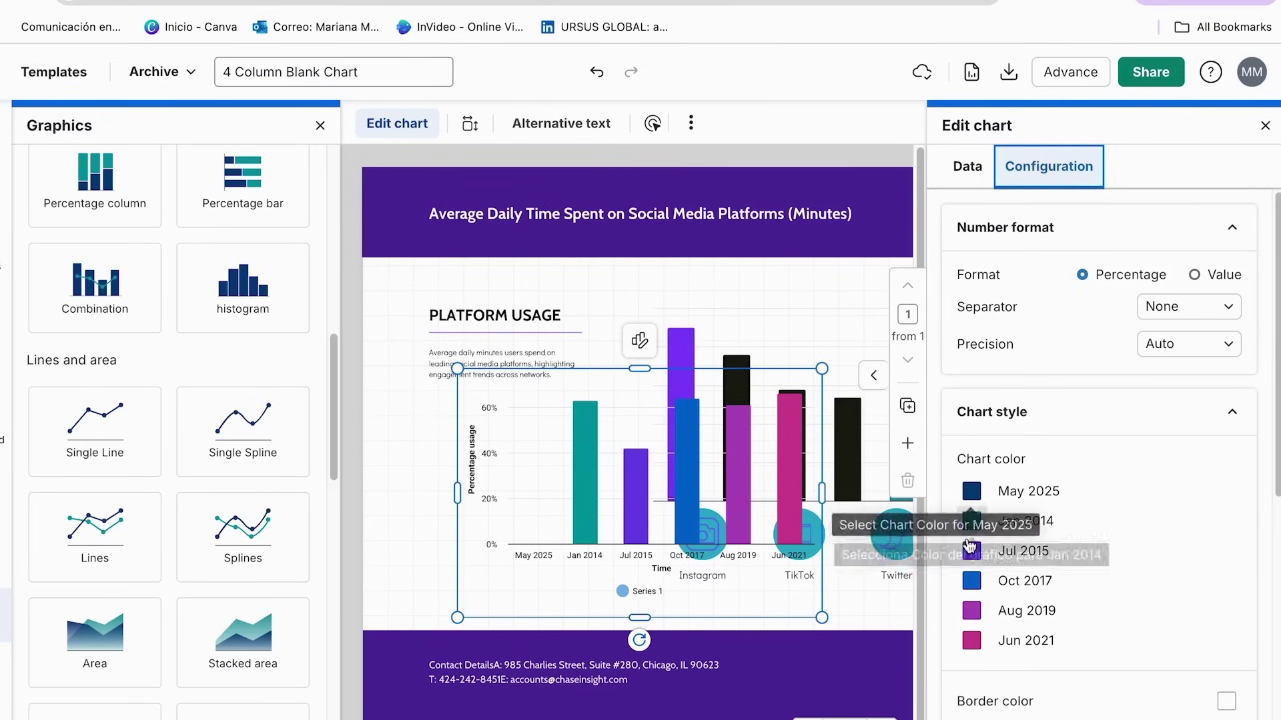
Step: Recolour the Jan 2014 column dark blue by sampling the footer purple and shifting its hue
scroll(974, 553, "down", 1)
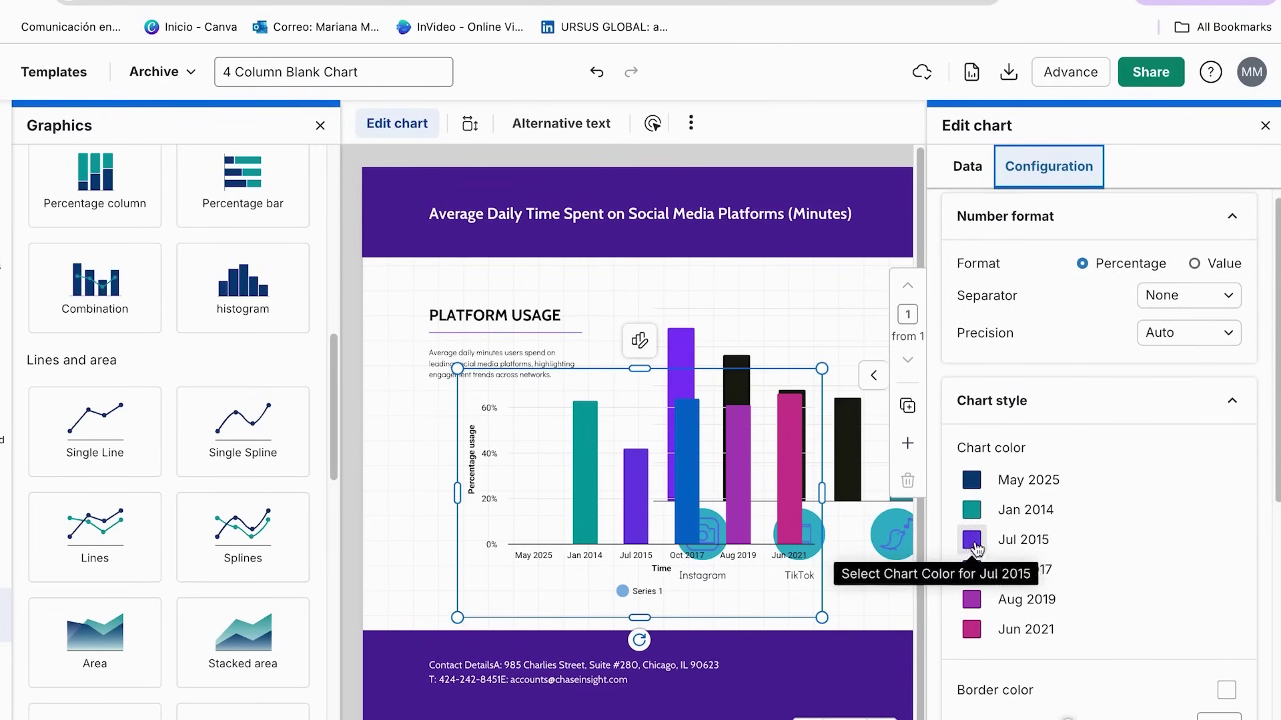
left_click(971, 509)
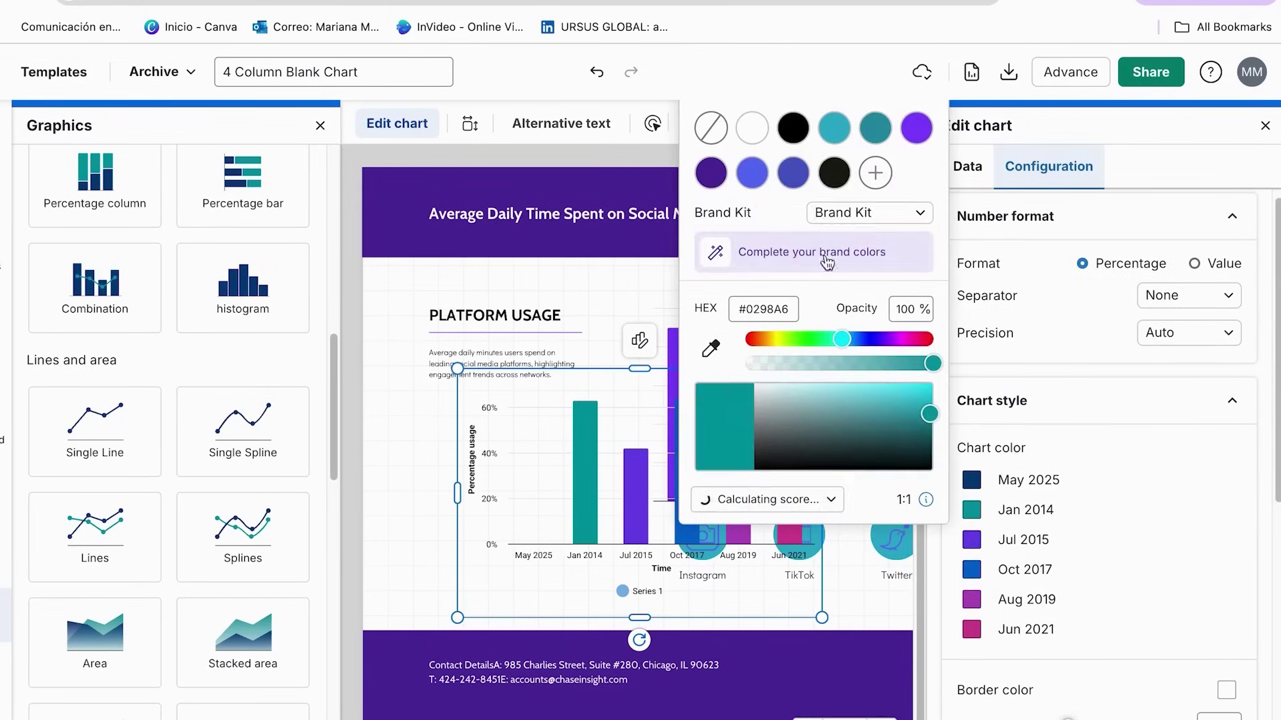
left_click(752, 173)
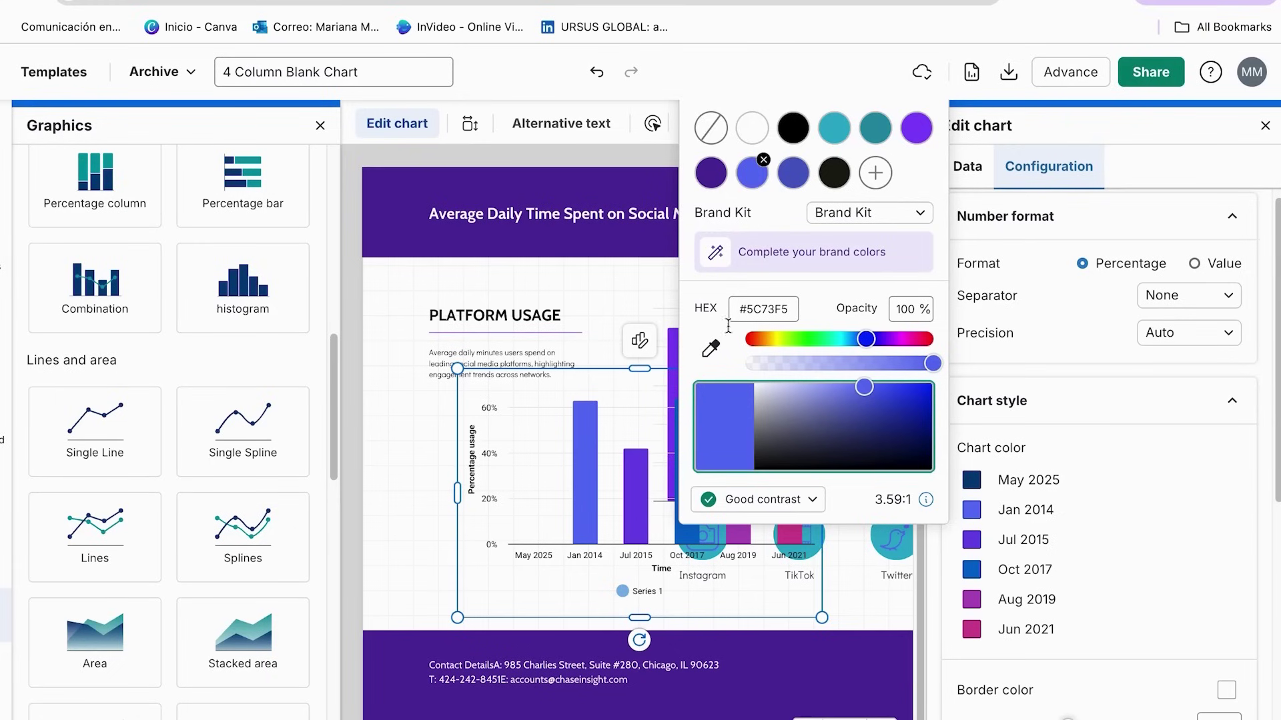
left_click(714, 359)
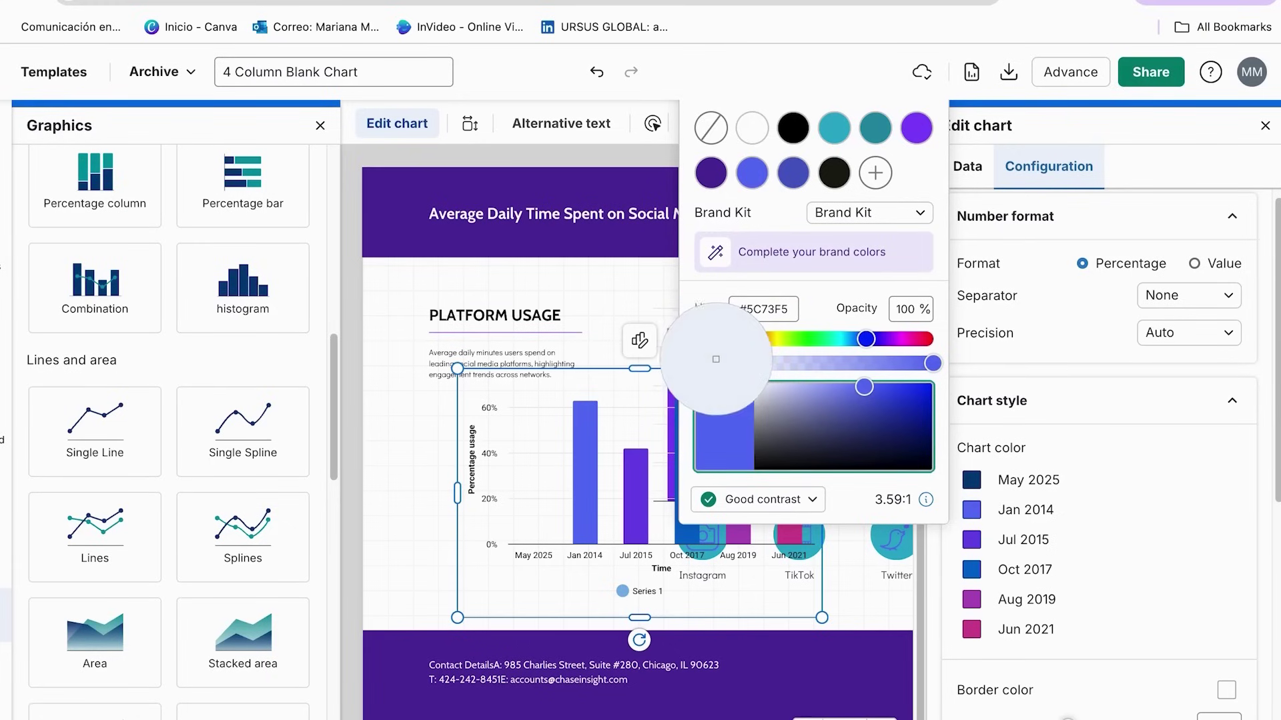
left_click(548, 657)
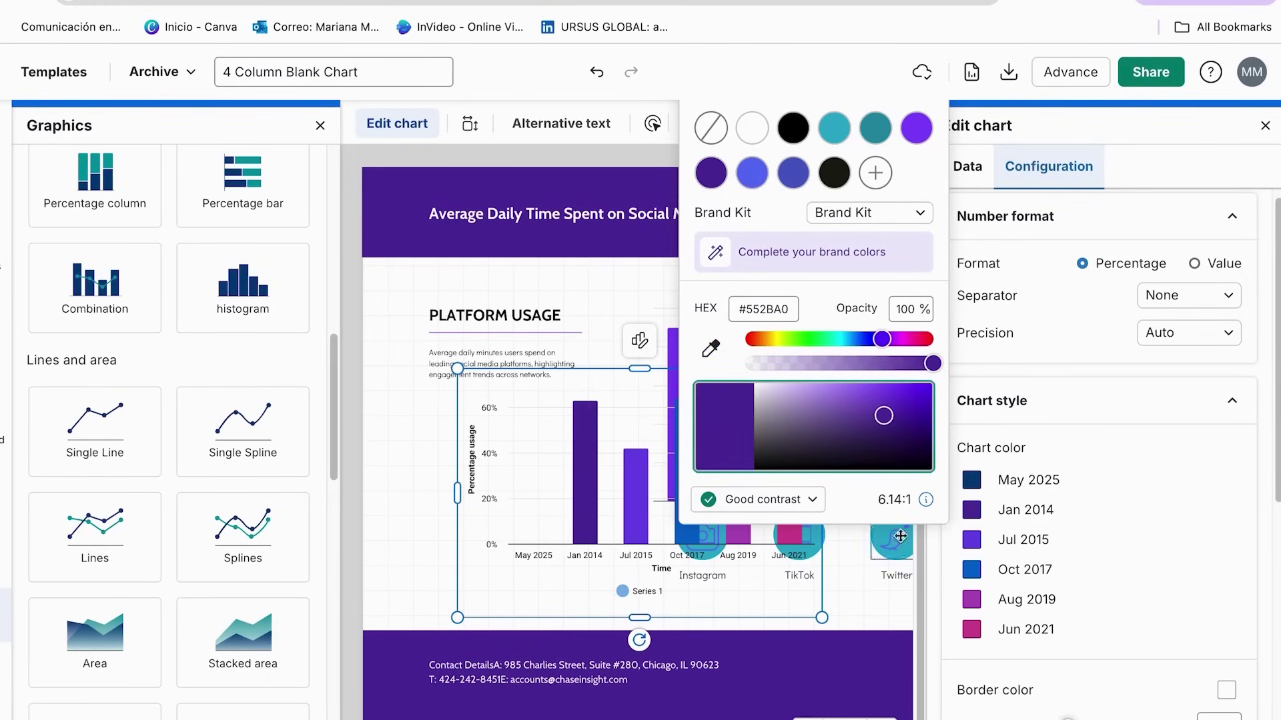
left_click_drag(882, 338, 861, 342)
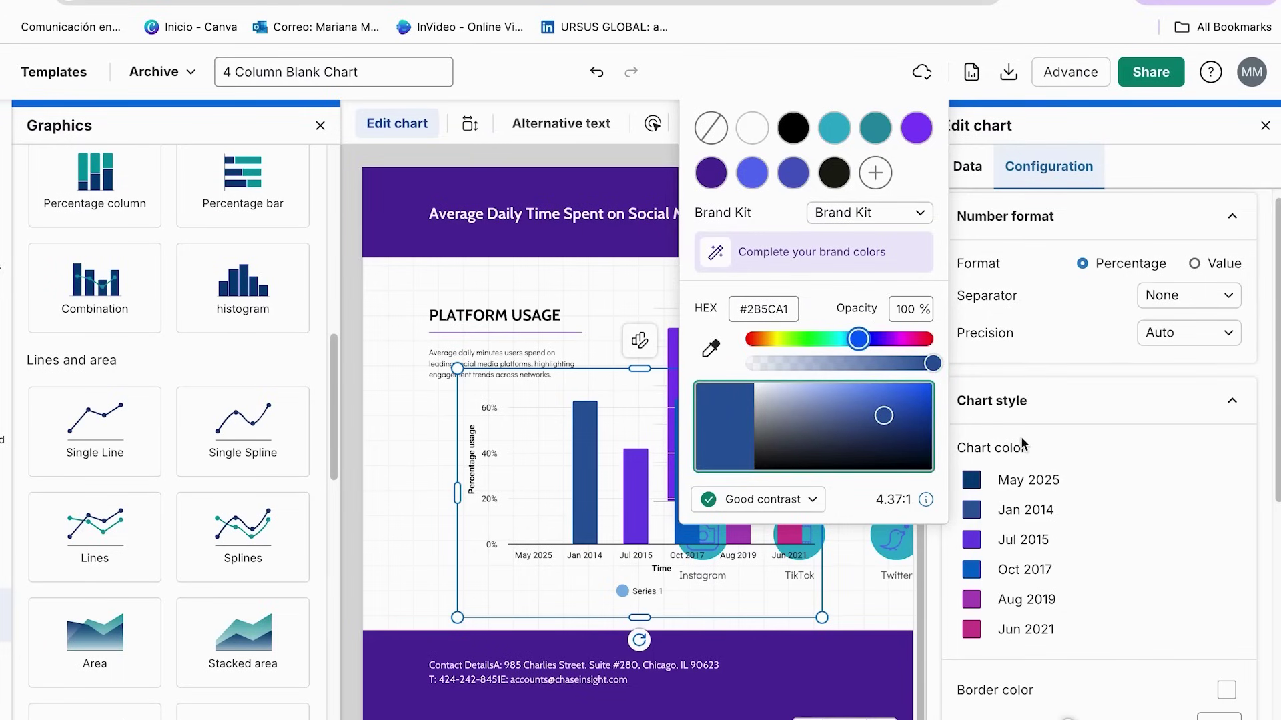
left_click(913, 222)
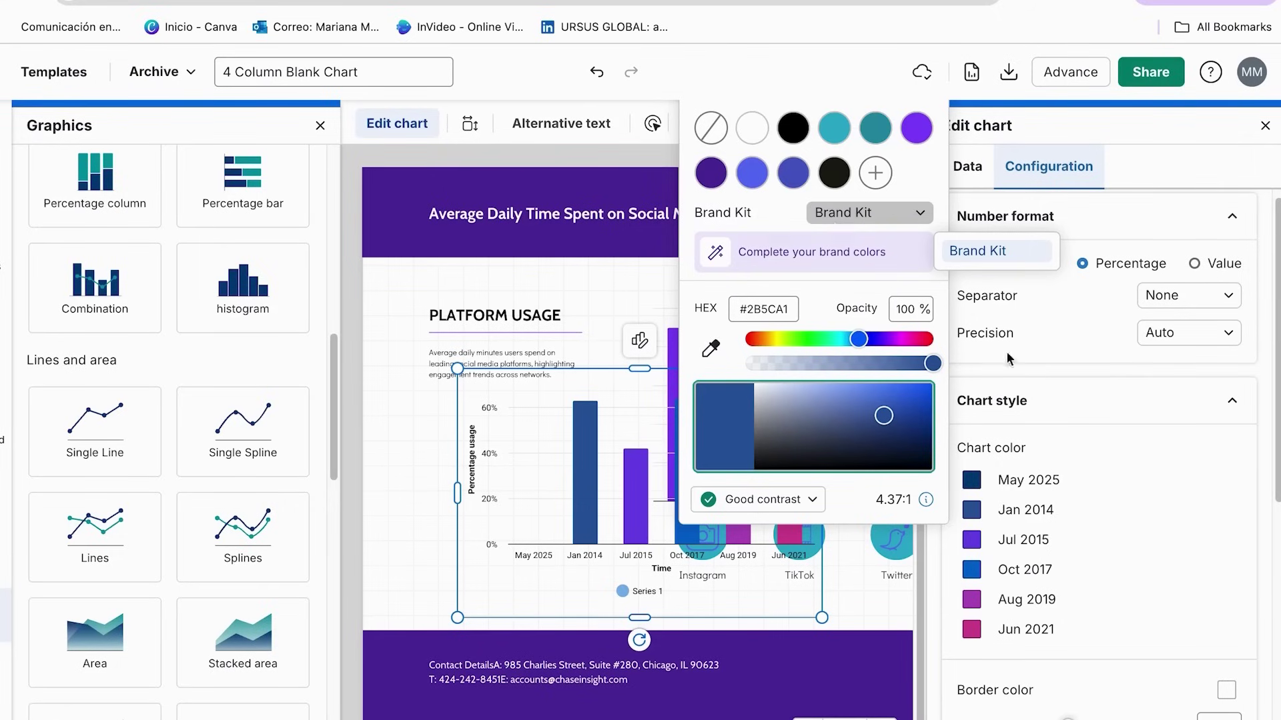
left_click(1047, 388)
Step: Set the chart's axis label font to Cabin, keeping the size at 12
left_click(1047, 388)
left_click(1049, 443)
left_click(1050, 442)
left_click(1043, 492)
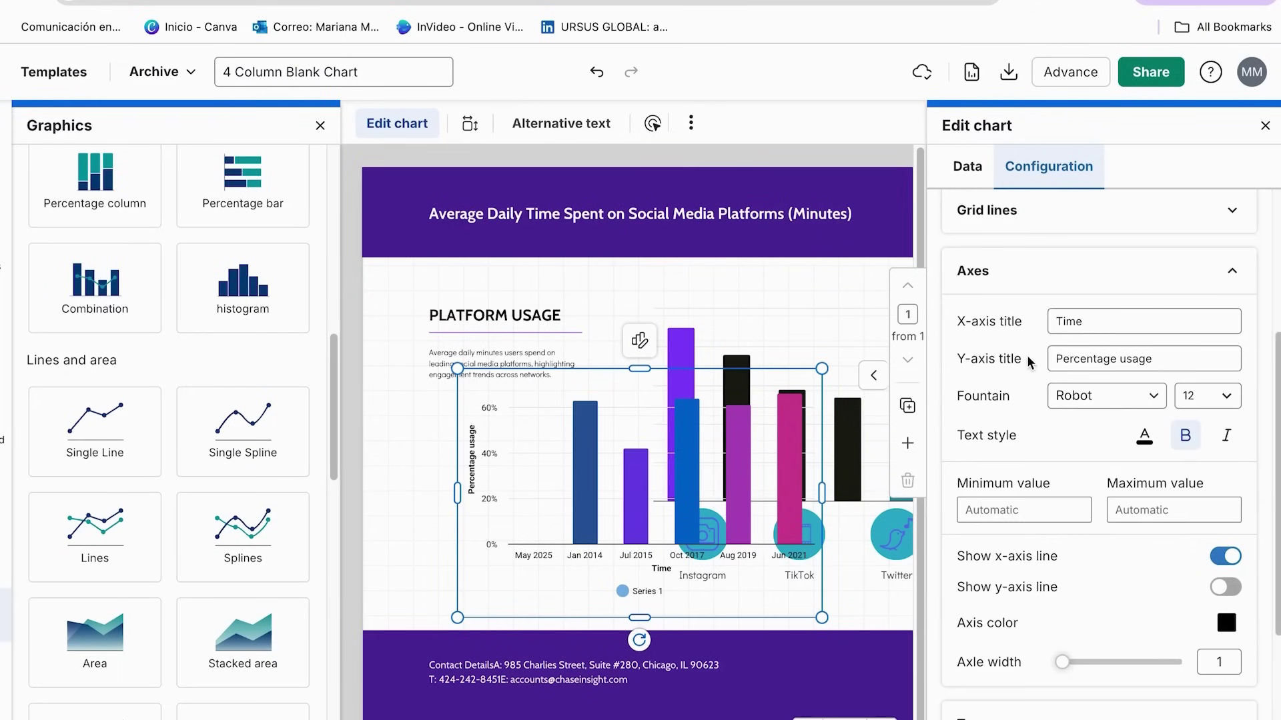
left_click(1093, 400)
left_click(1010, 542)
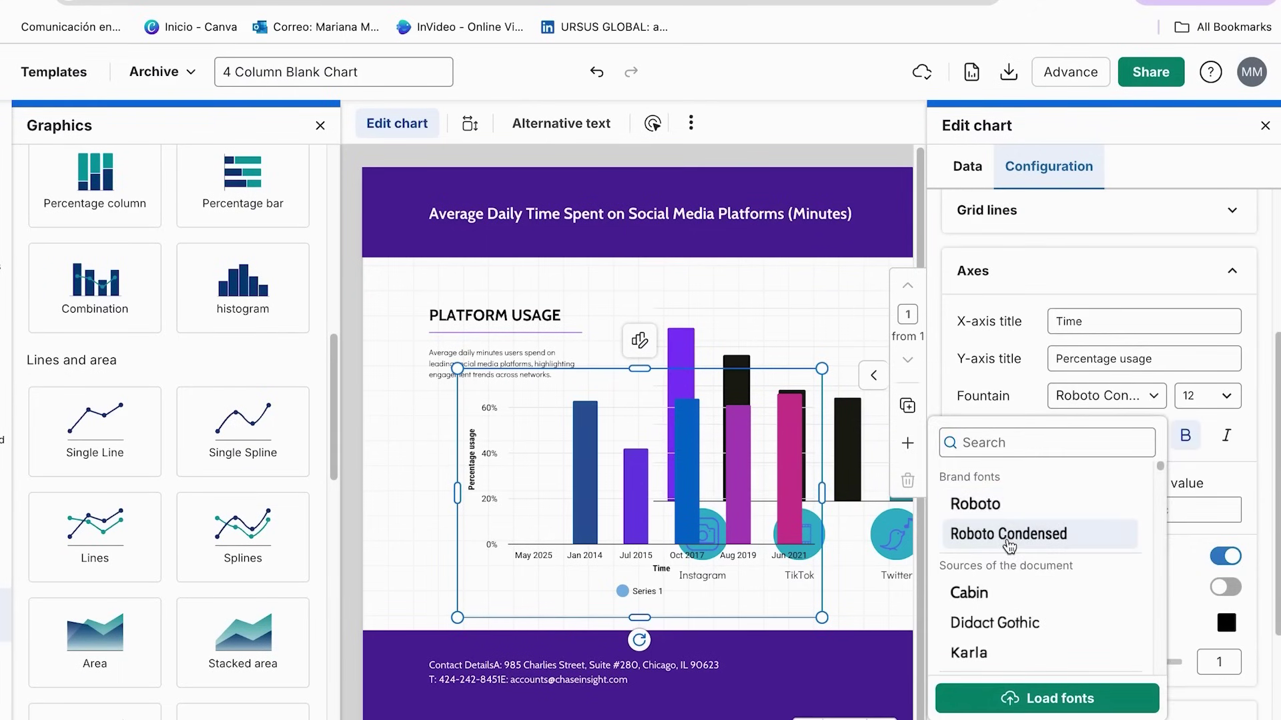
left_click(1001, 595)
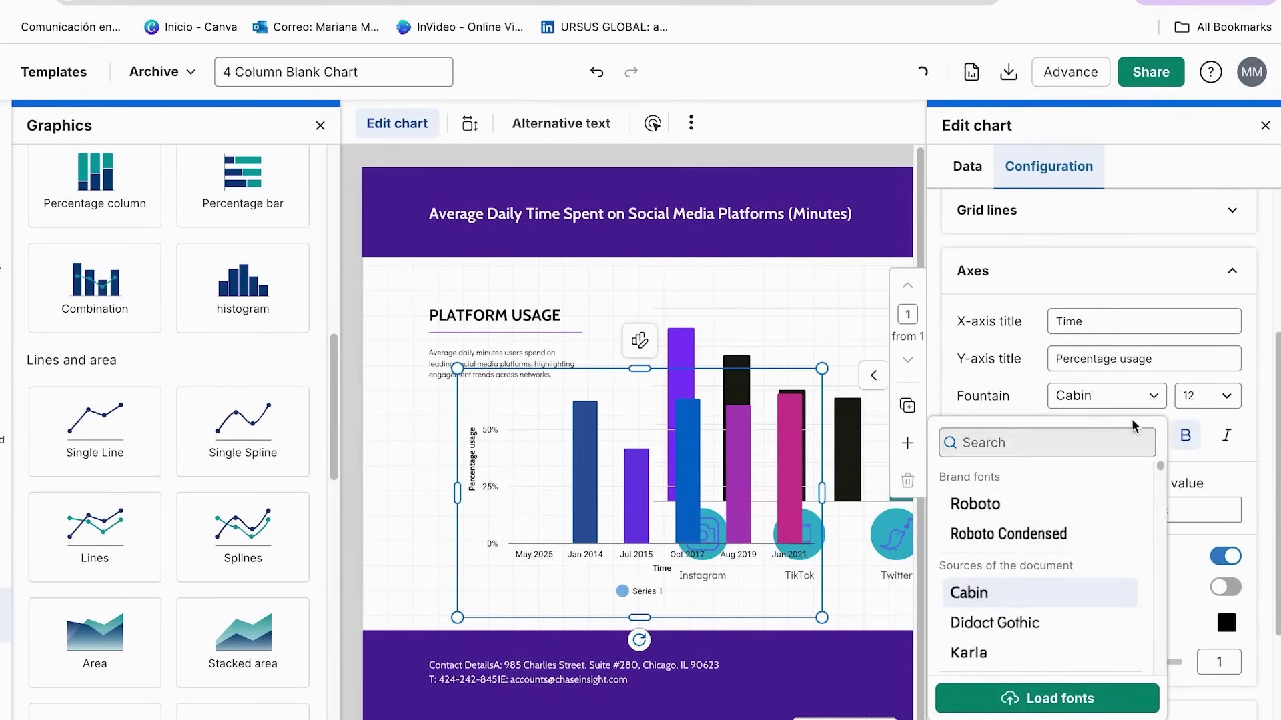
left_click(1152, 396)
left_click(1184, 397)
left_click(1194, 396)
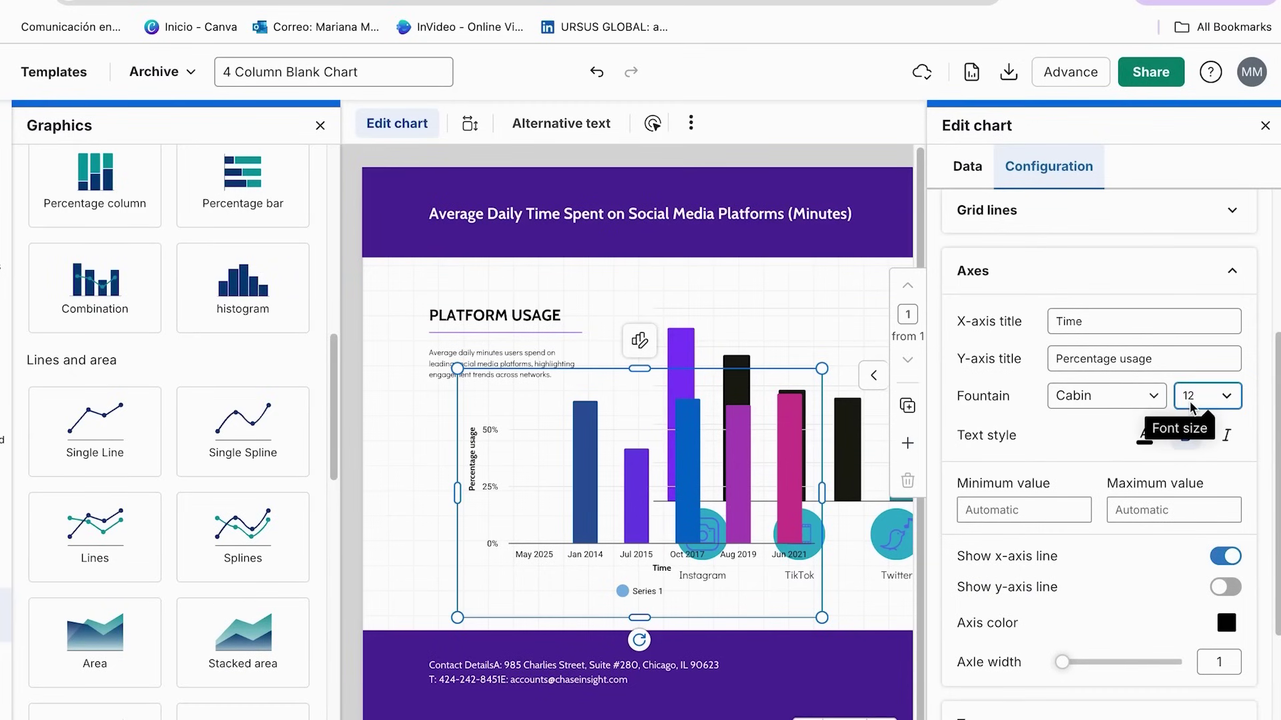
scroll(1026, 466, "down", 4)
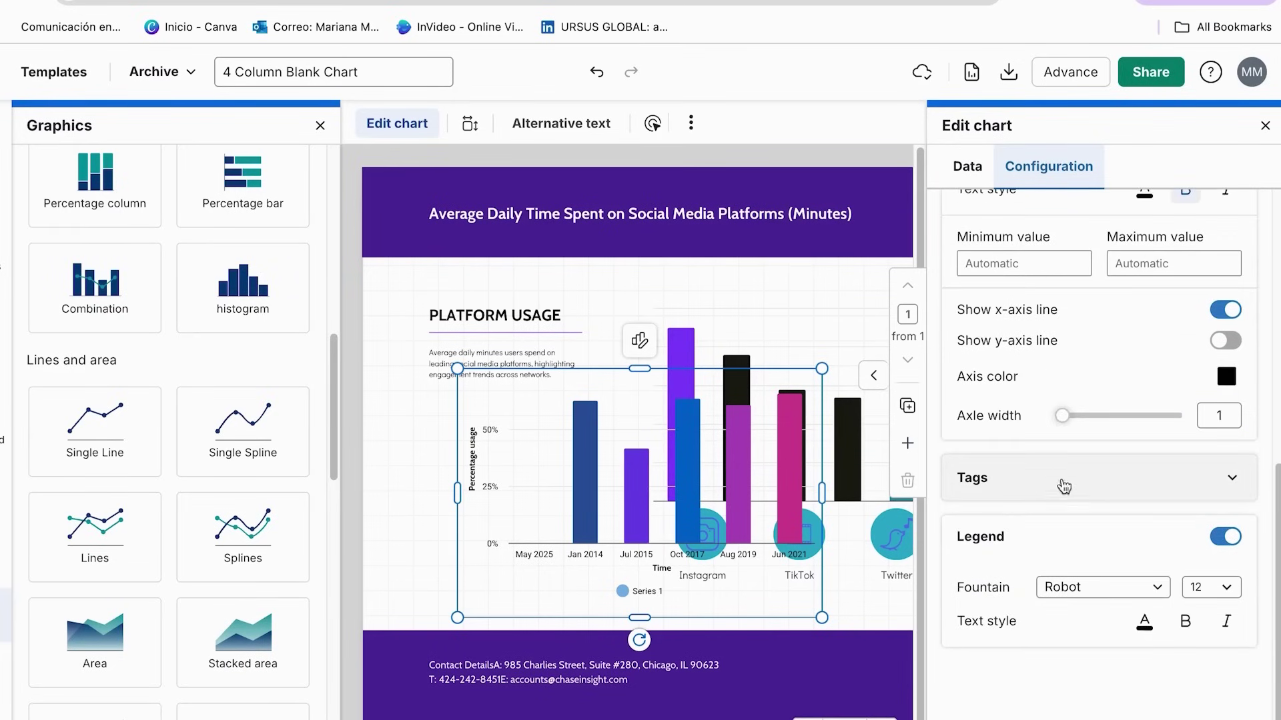
Step: Move the new Series 1 chart aside and delete the template's black bar chart
left_click(1265, 125)
left_click_drag(833, 413, 721, 480)
left_click(894, 434)
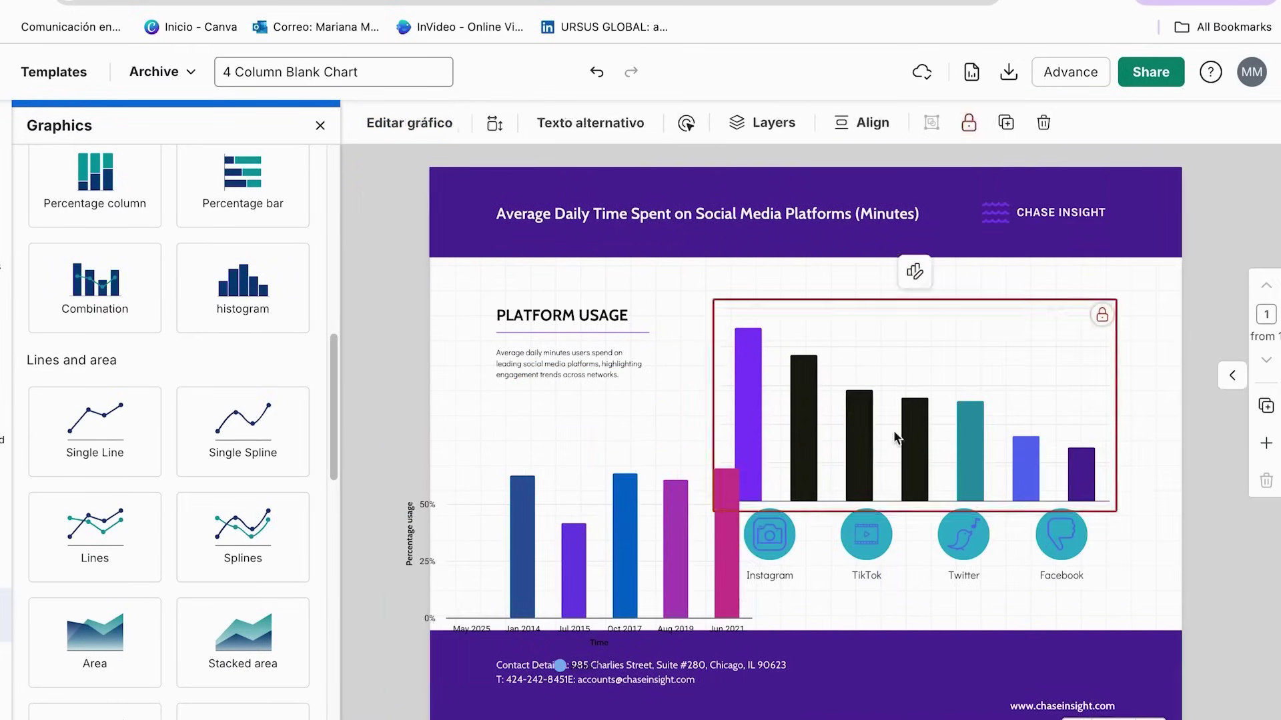
key("Delete")
Step: Position the new coloured column chart at the upper right, above the platform icons
left_click_drag(648, 531, 943, 371)
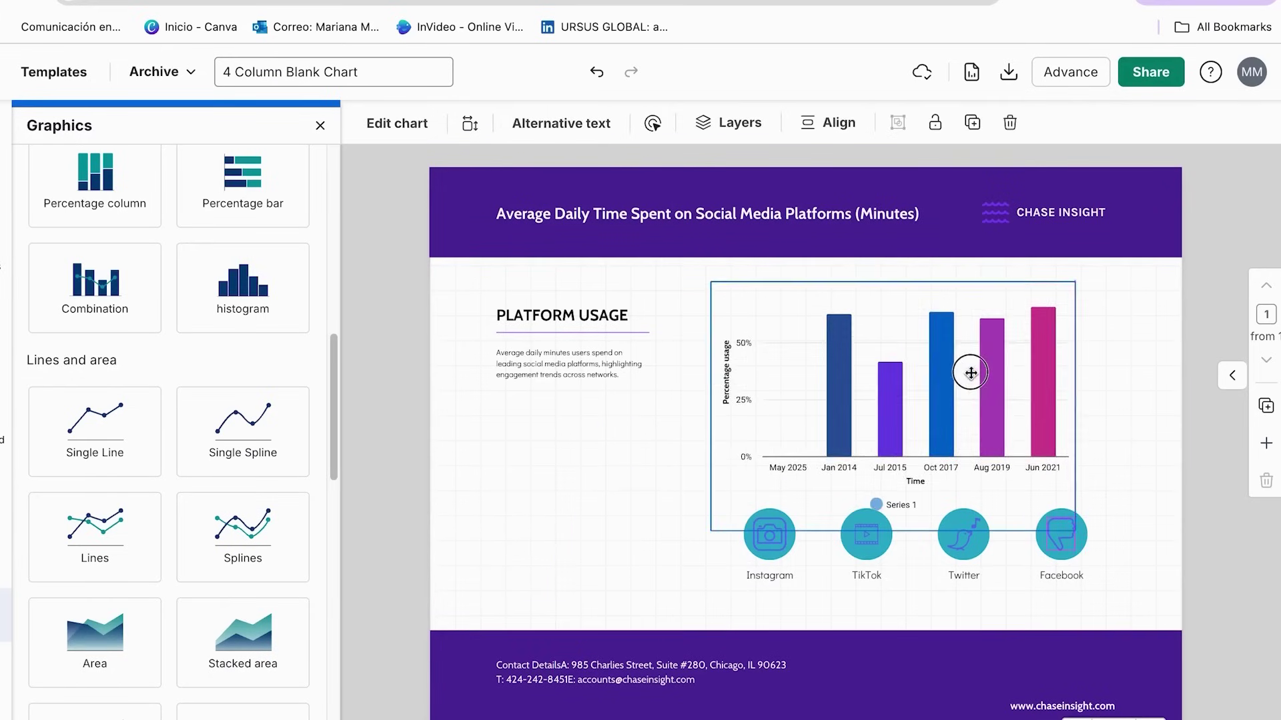
left_click(1208, 427)
left_click_drag(1035, 371, 1062, 393)
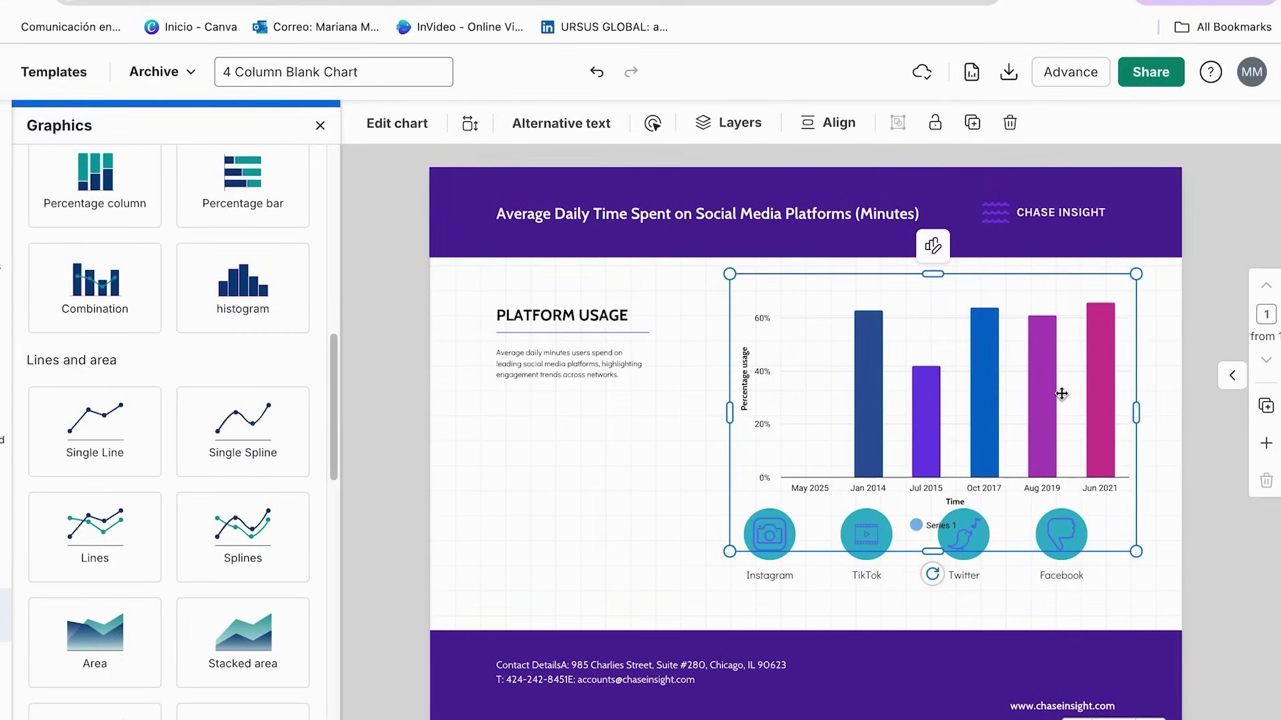
key("Escape")
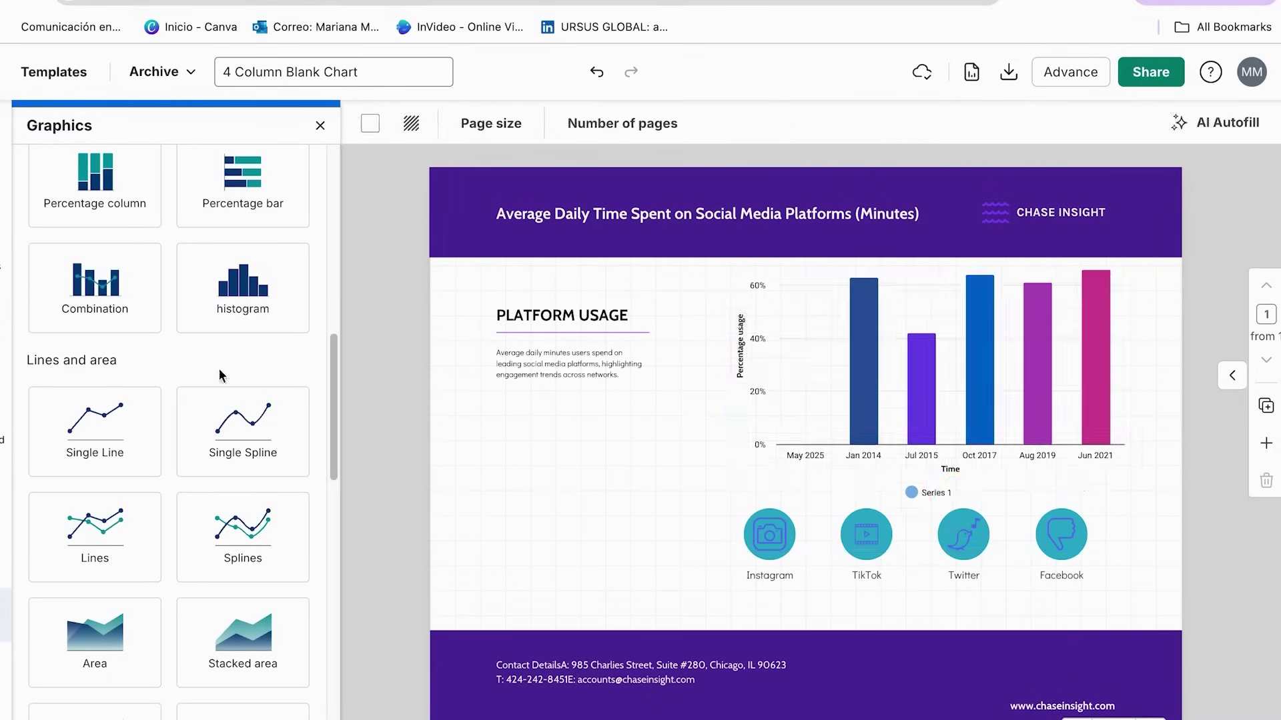
left_click(5, 197)
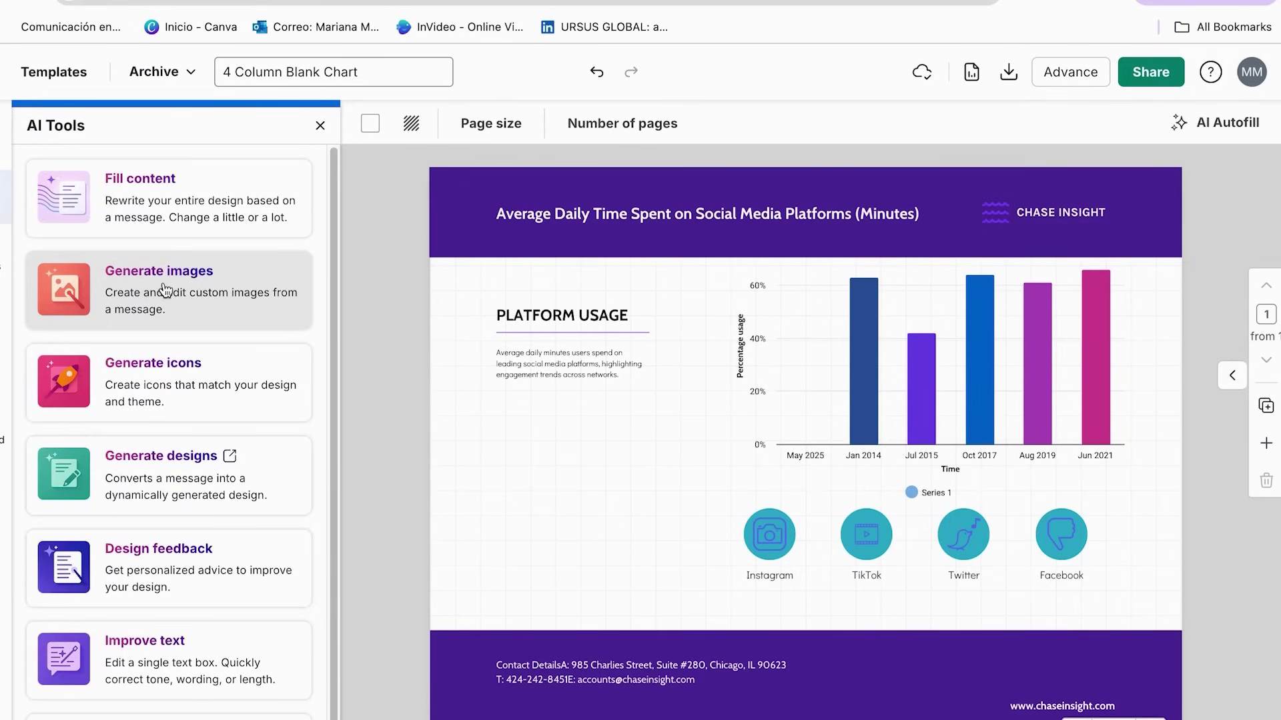
Step: Get AI design feedback and review its title-unit, date-order and icon suggestions
left_click(173, 582)
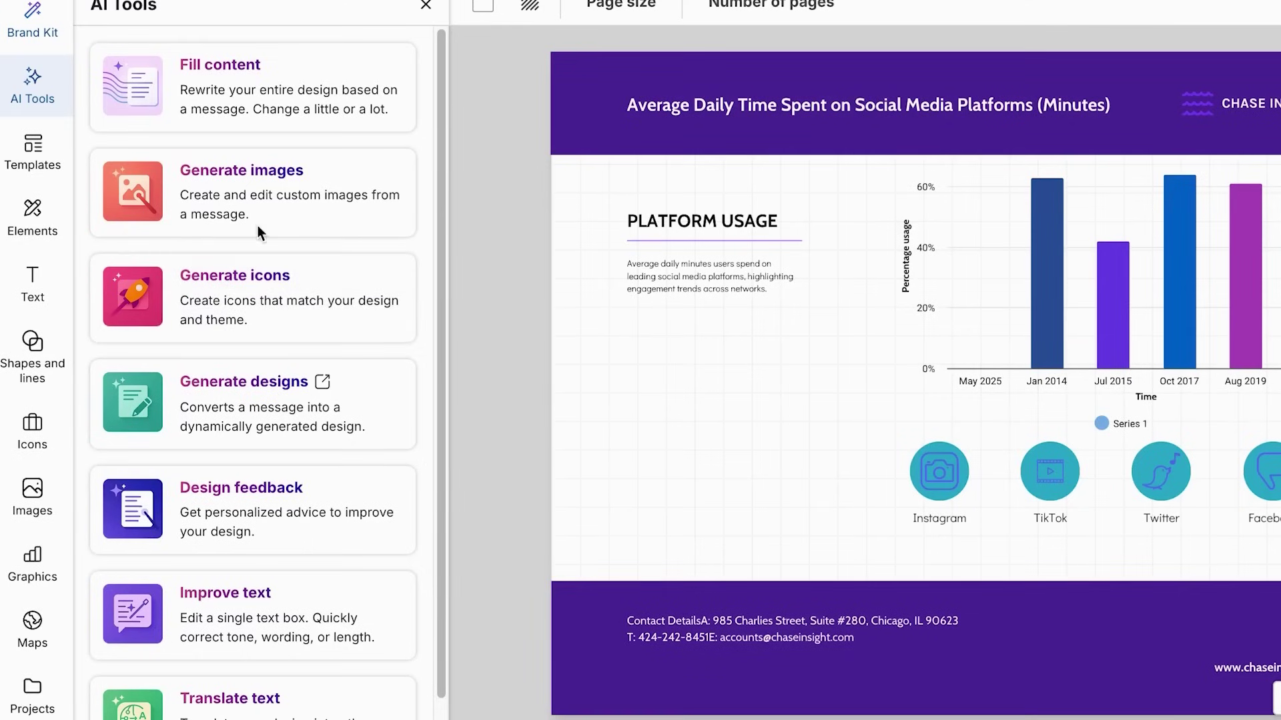
left_click(229, 82)
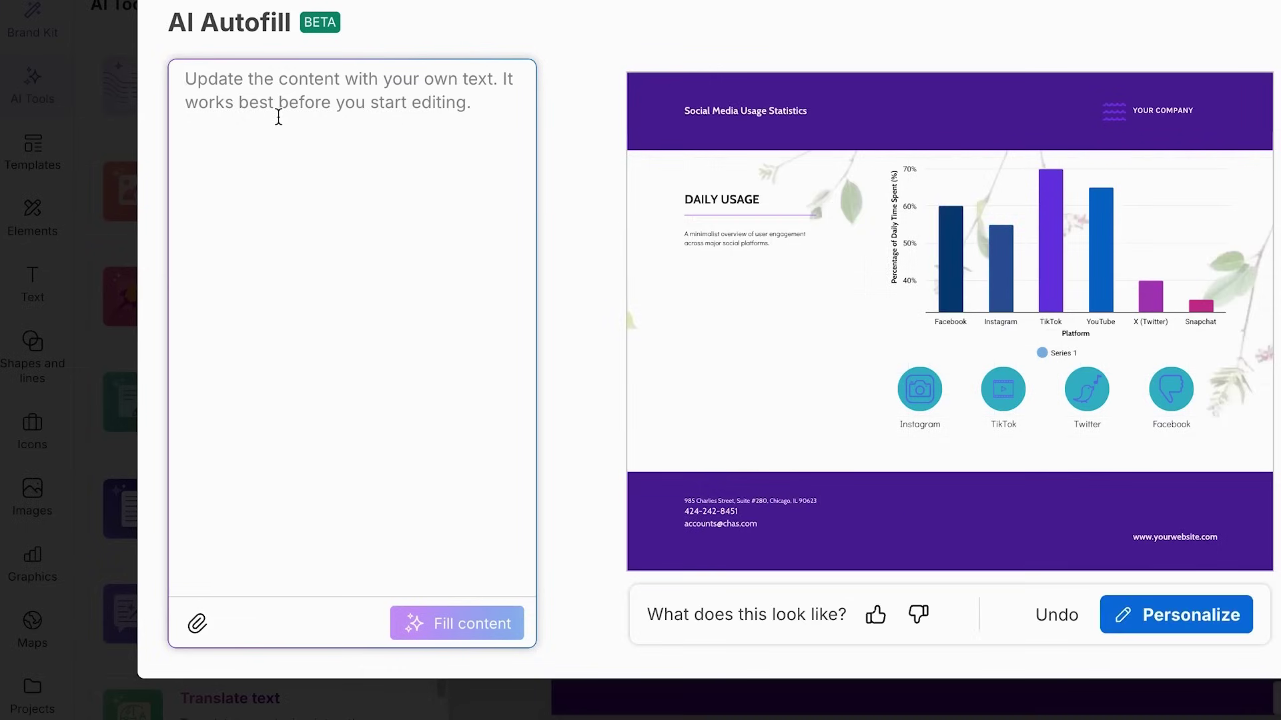
Step: Run an AI content fill asking for more images and colours, then undo and rule it out
type("Add more images and colors to make it attractive.")
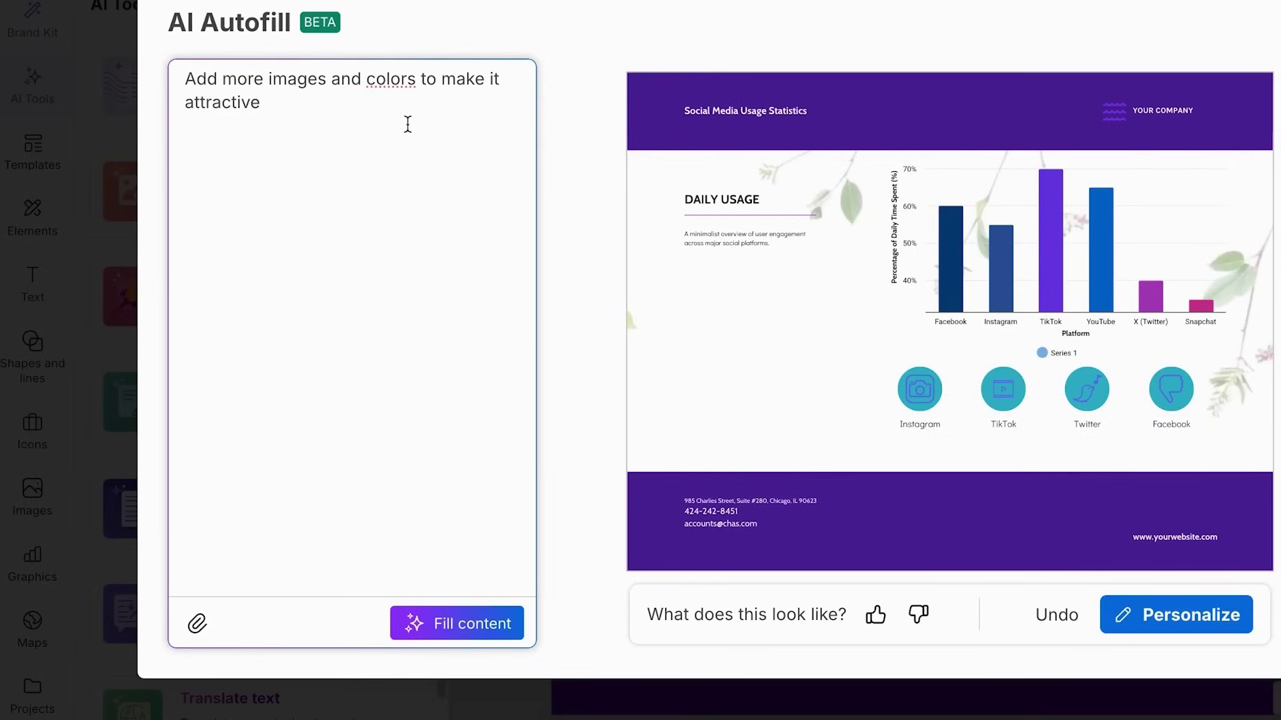
left_click(483, 625)
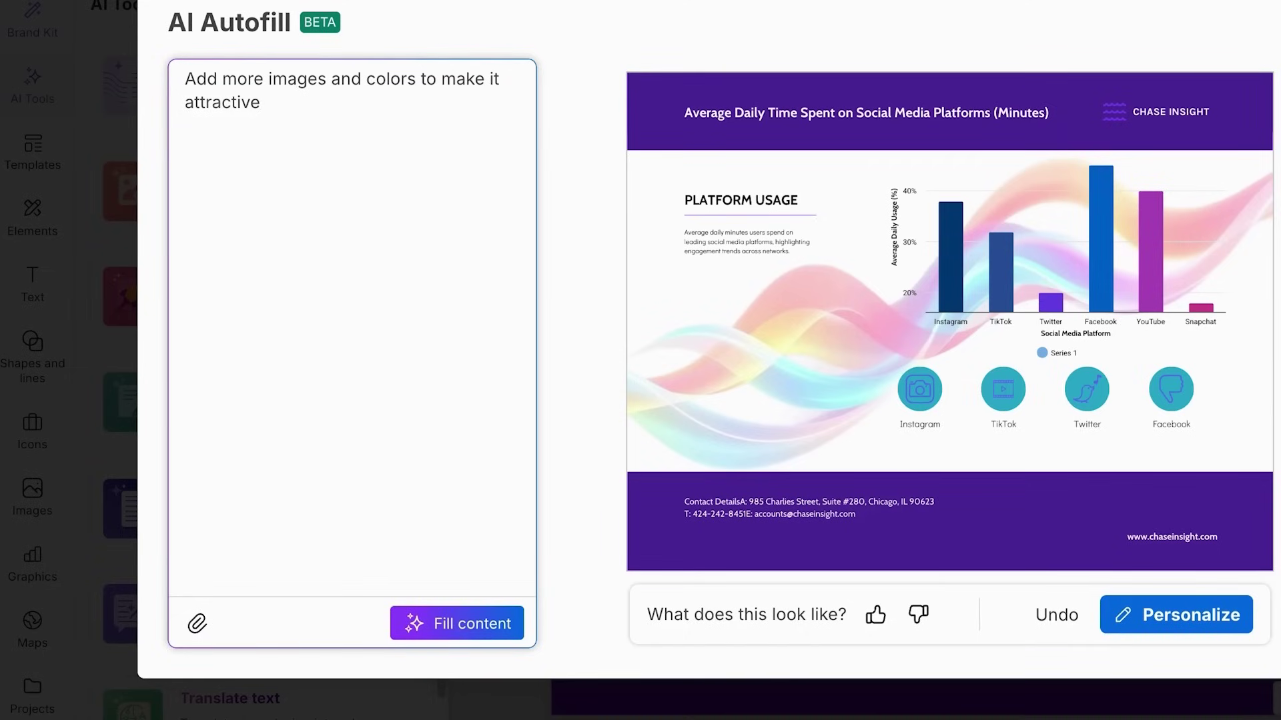
left_click(1057, 614)
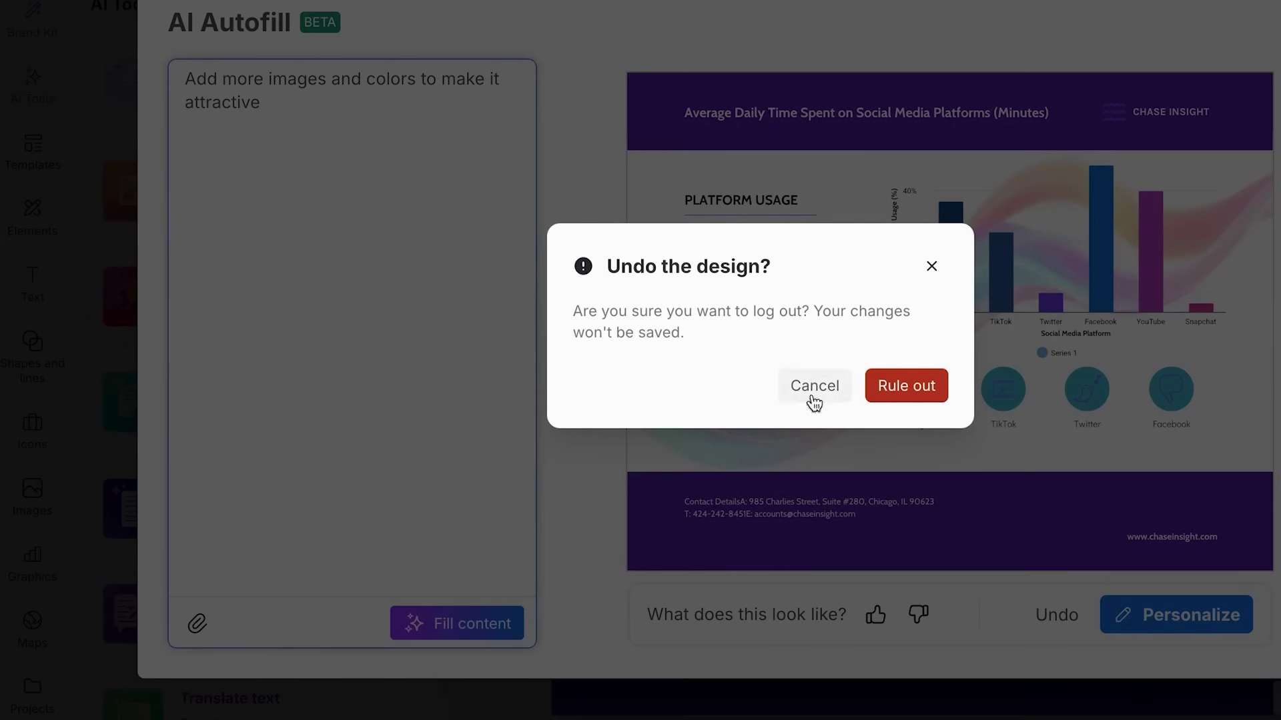
left_click(897, 386)
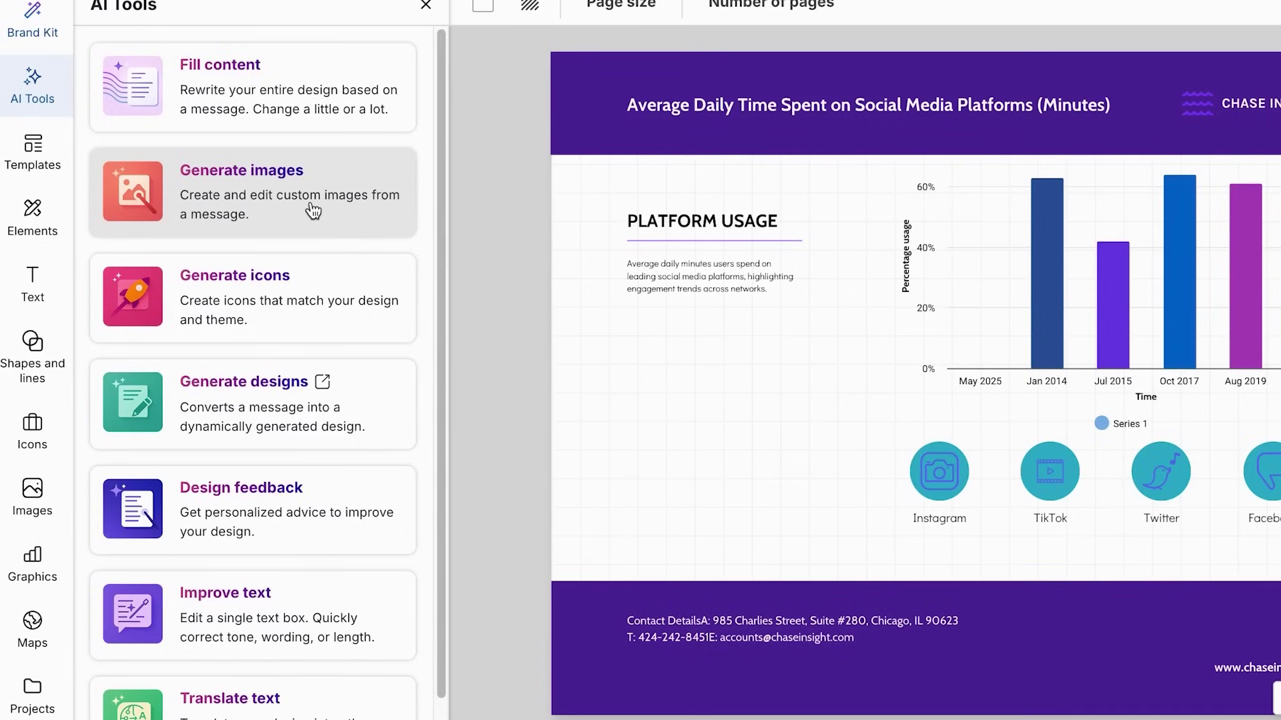
left_click(257, 209)
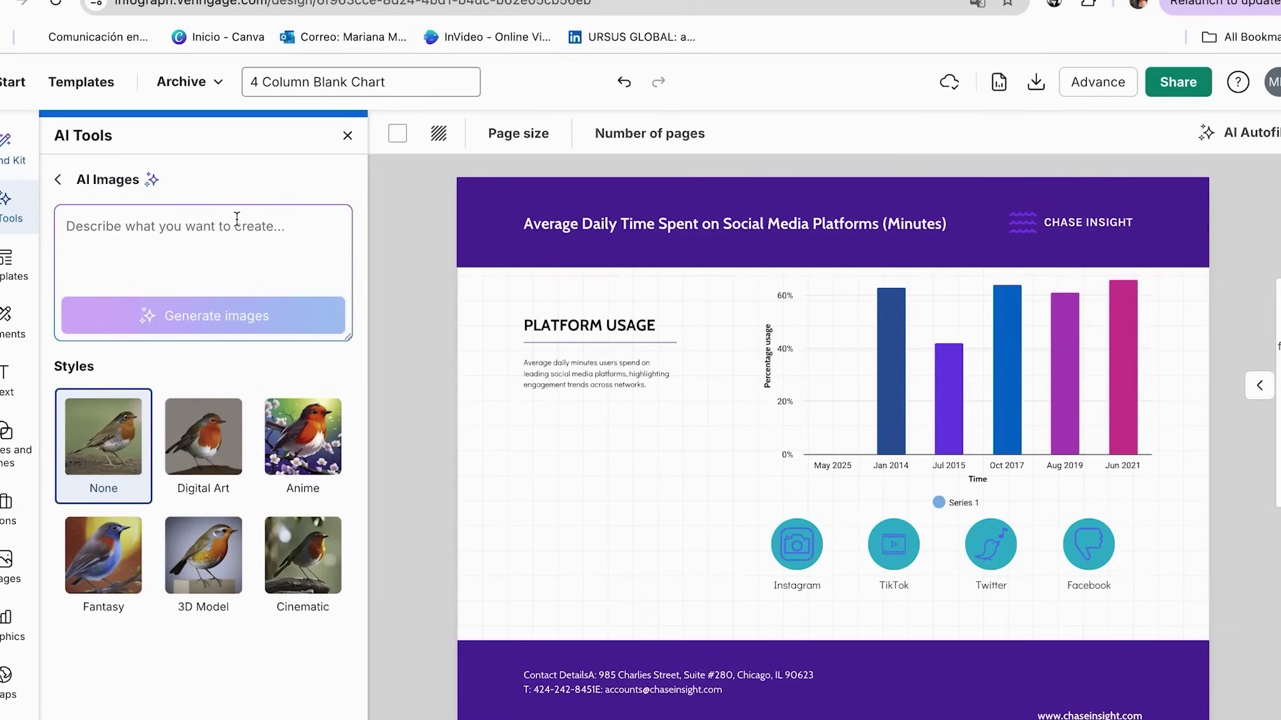
Step: Generate Cinematic-style AI images of a woman using social media
type("a woman using social media")
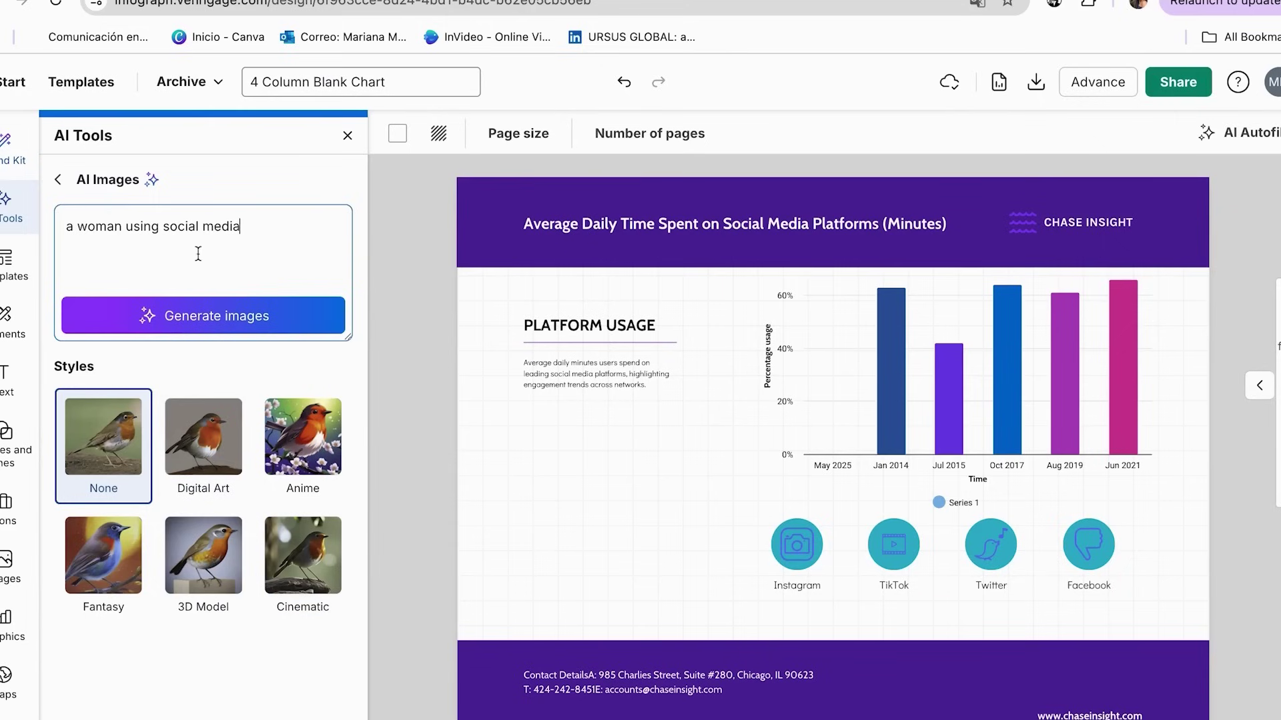
left_click(304, 553)
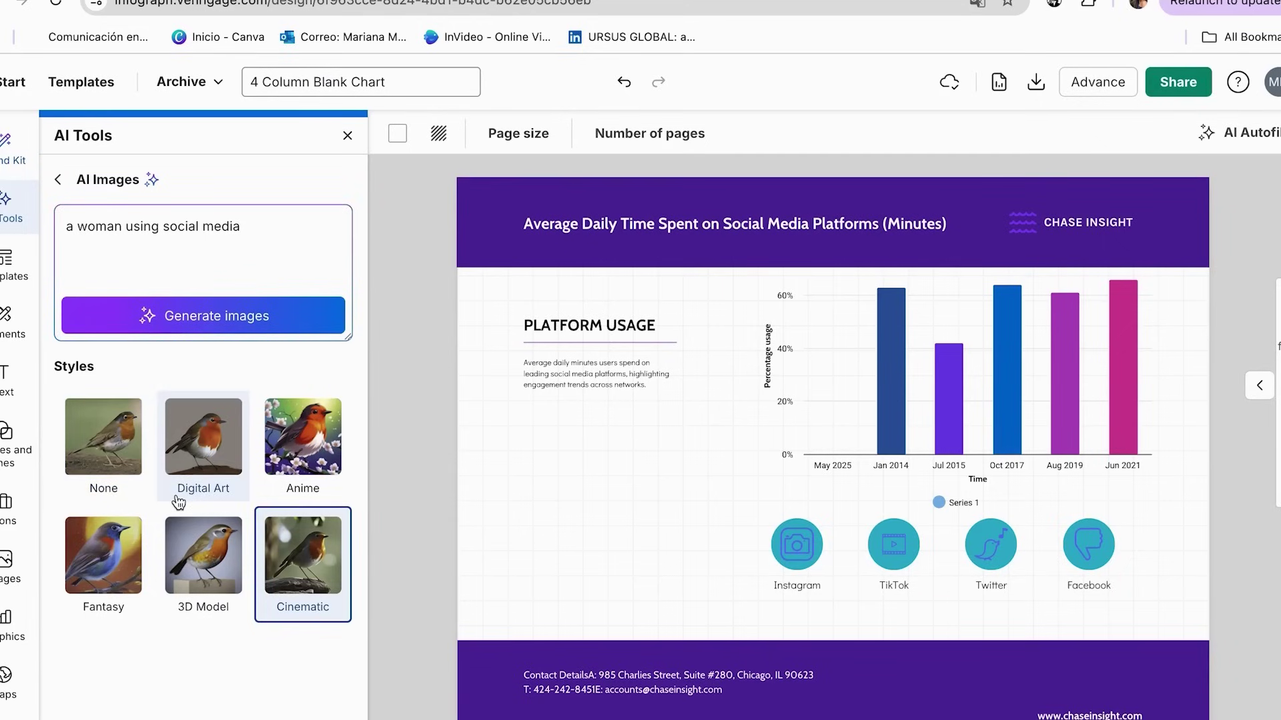
left_click(206, 327)
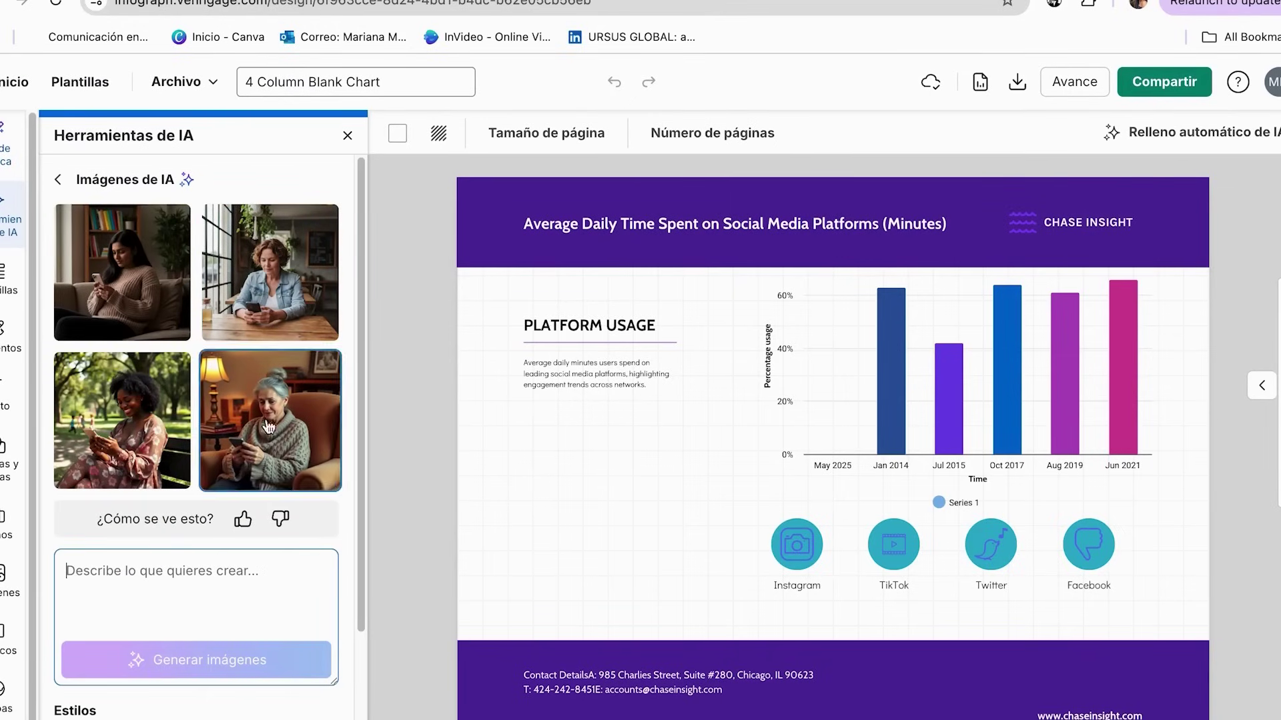
Step: Add the second generated photo, enlarged, under the PLATFORM USAGE description
left_click(290, 306)
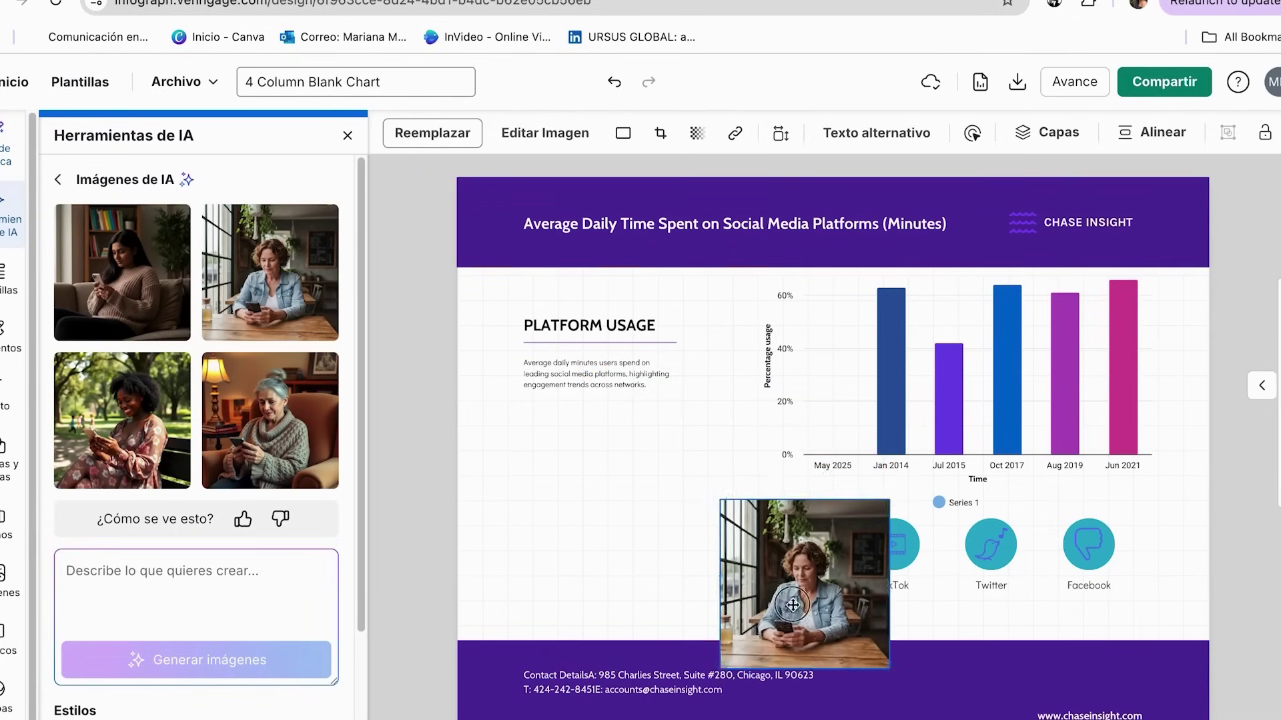
left_click_drag(793, 605, 601, 543)
left_click_drag(702, 614, 717, 627)
left_click_drag(635, 555, 610, 534)
left_click(375, 449)
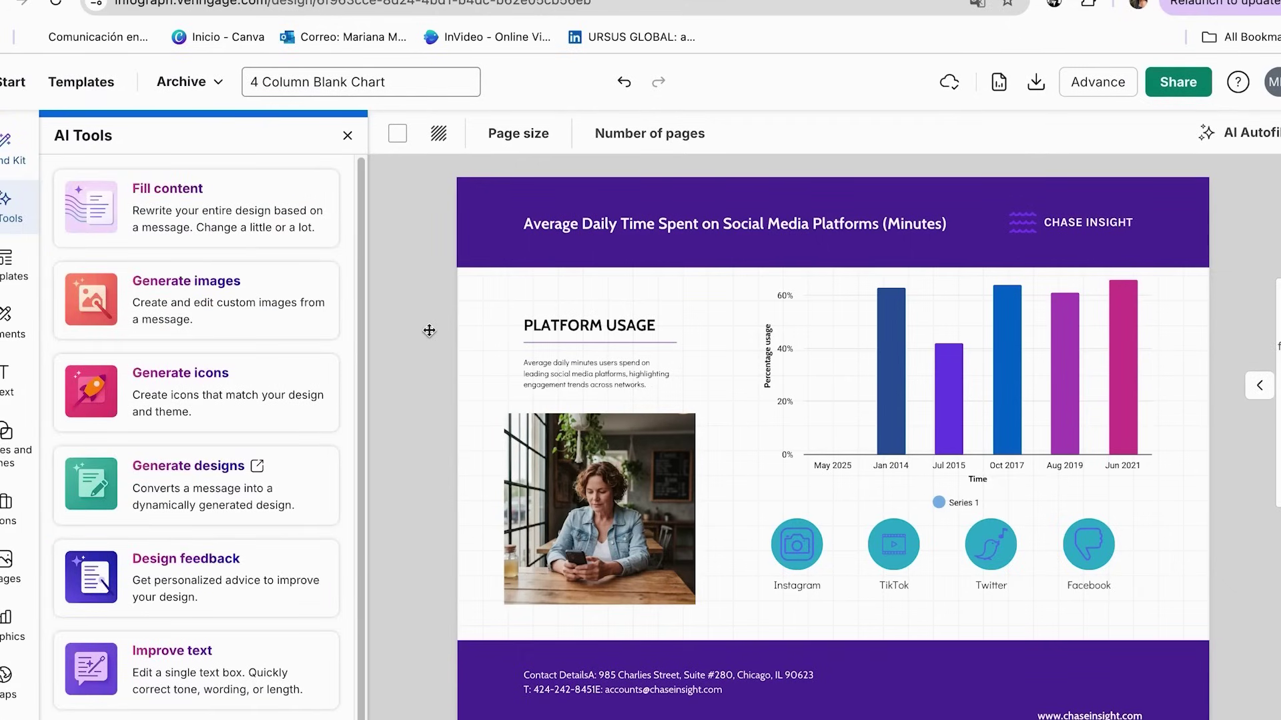
Step: Try the AI icon generator's black rotary telephone icon, then remove it from the page
left_click(227, 399)
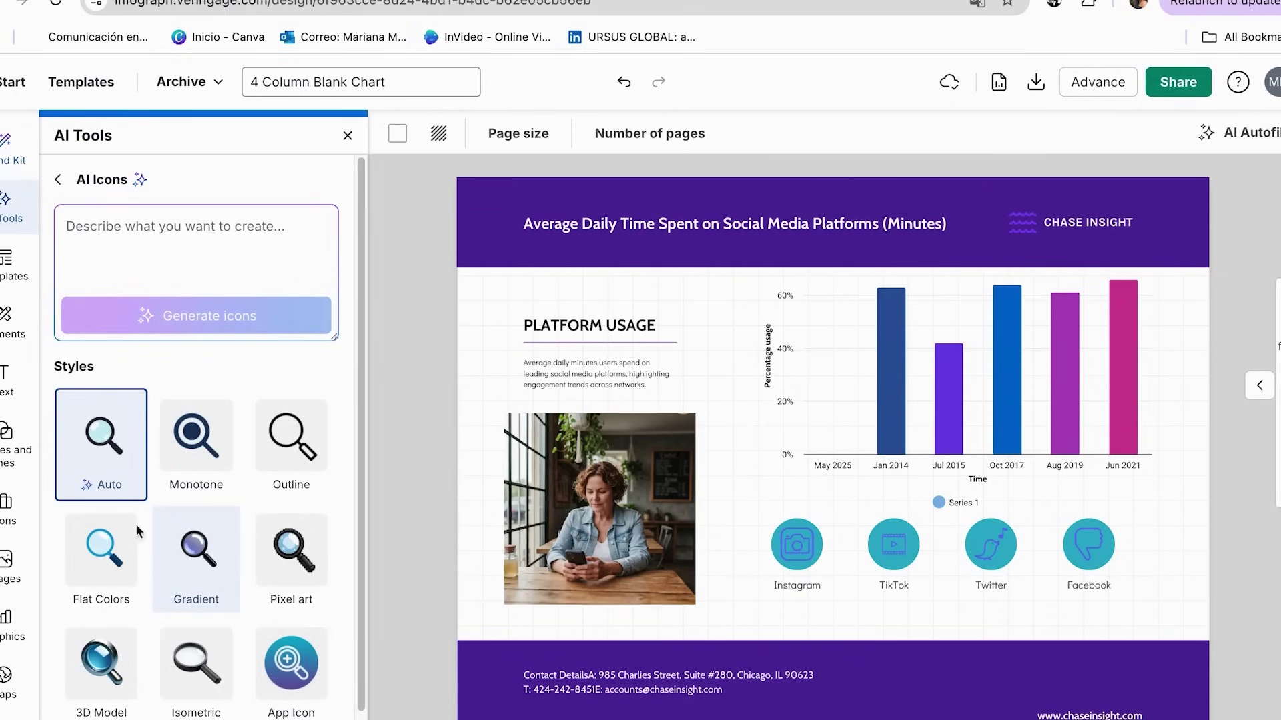
scroll(194, 527, "down", 1)
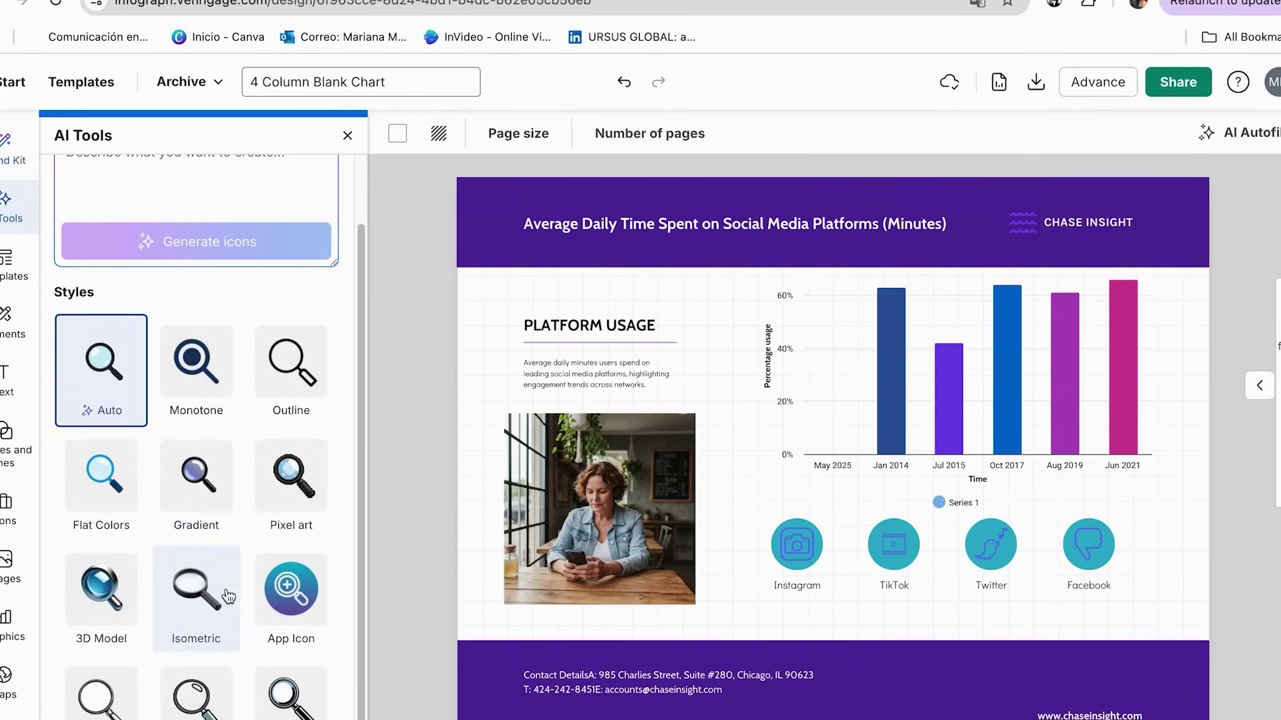
scroll(227, 596, "up", 1)
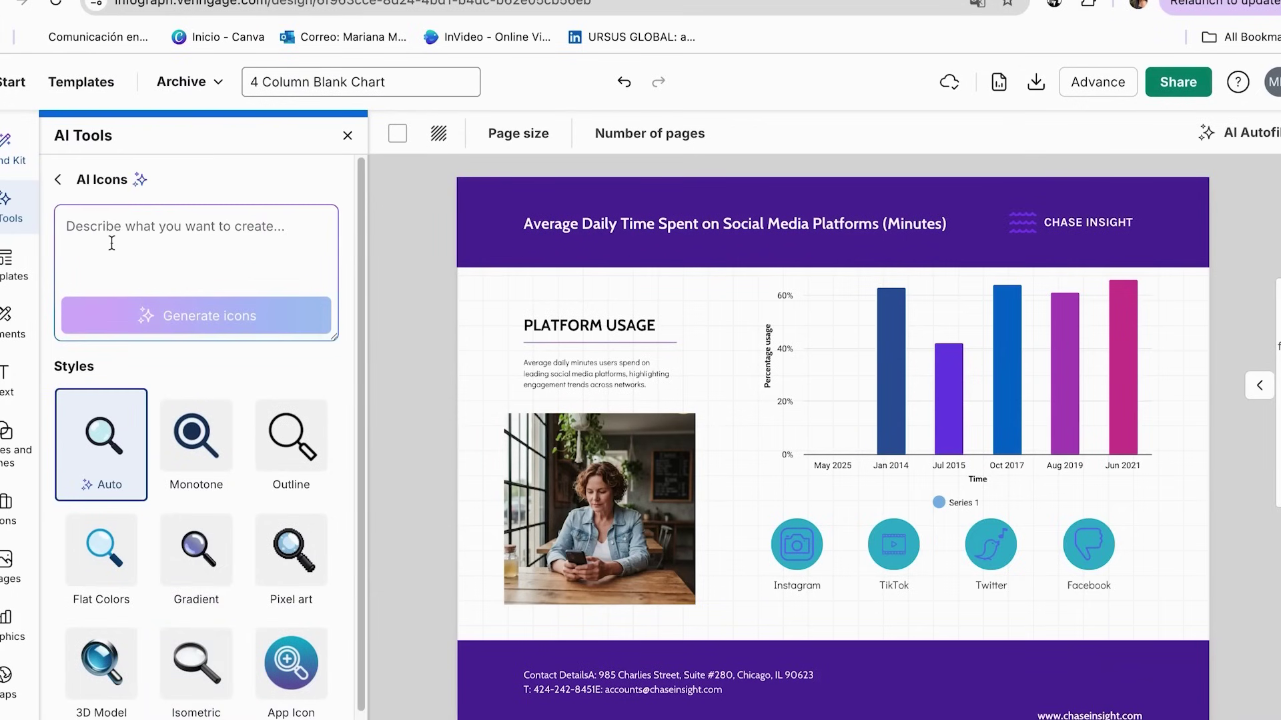
scroll(227, 400, "down", 1)
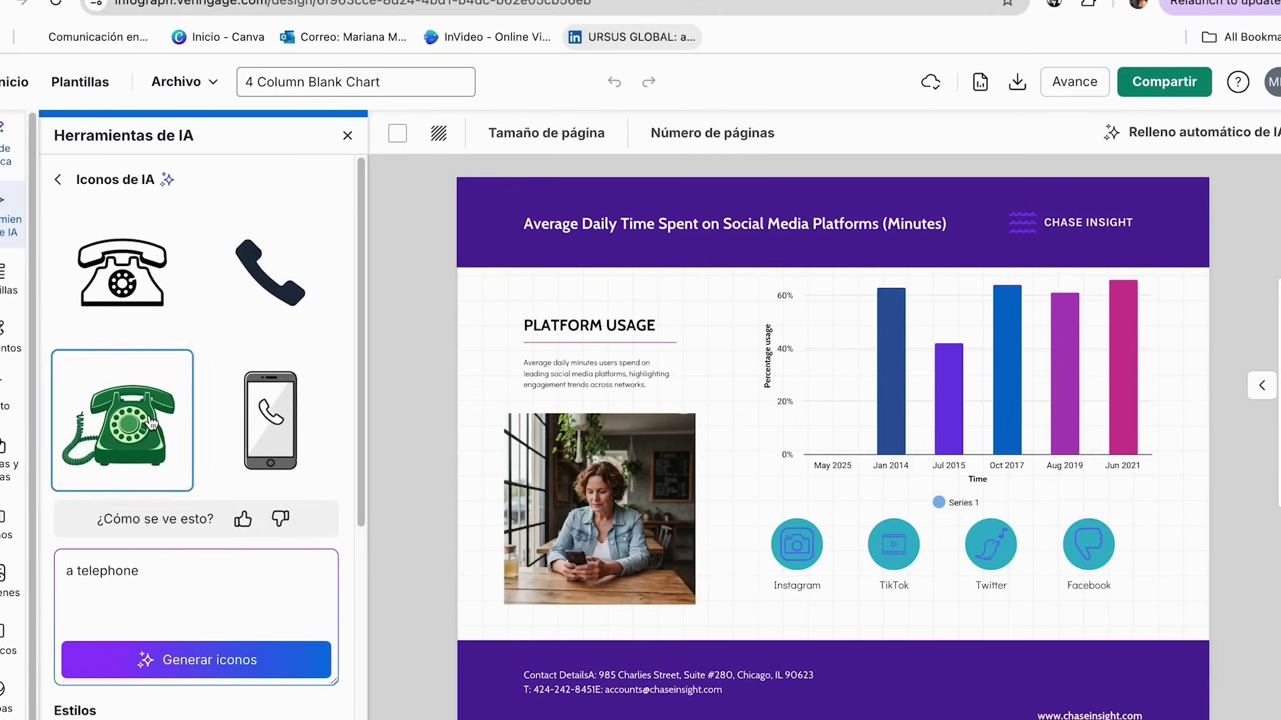
left_click(122, 274)
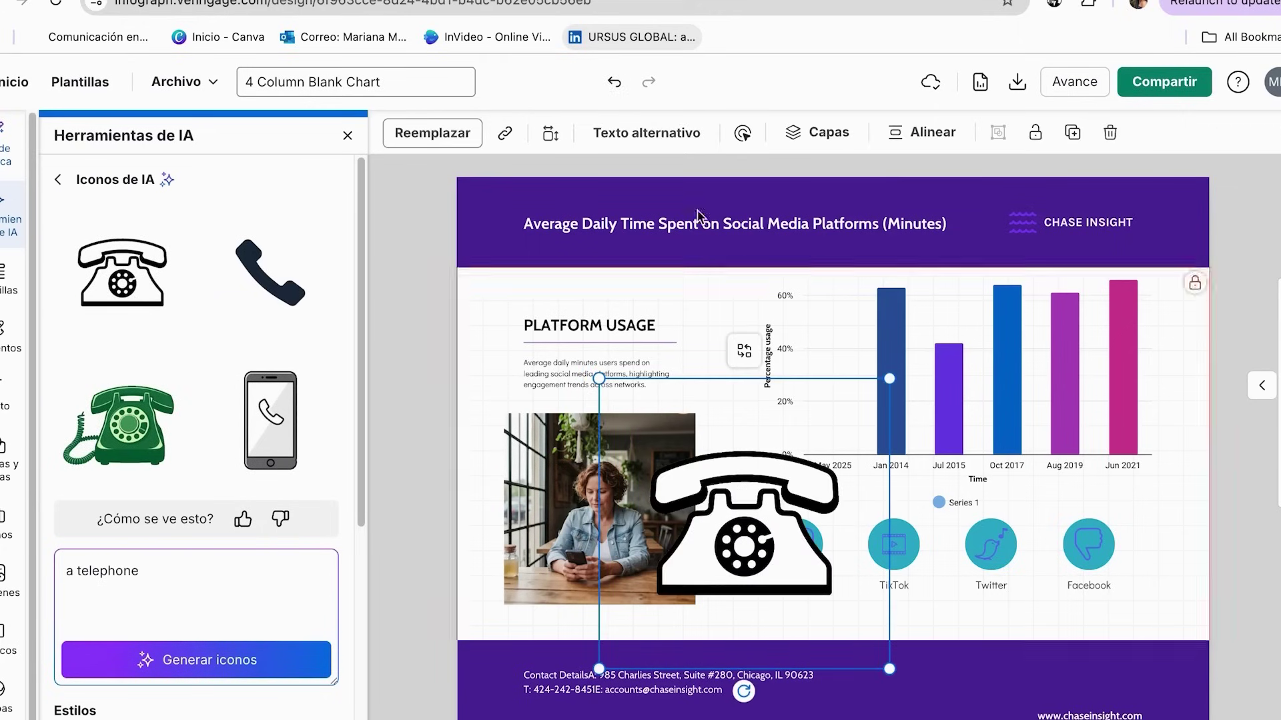
left_click_drag(600, 381, 959, 611)
key("Delete")
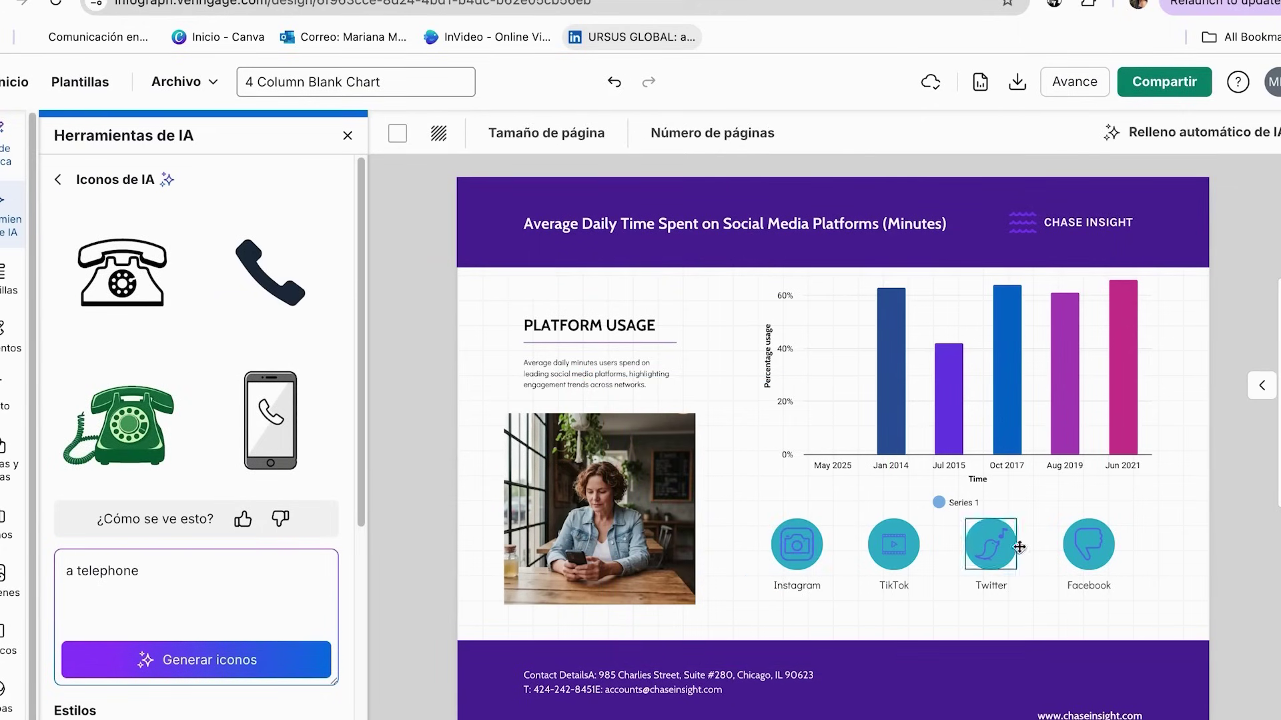
Step: Browse the icon library, return to the AI tools list and start Improve text
left_click(5, 534)
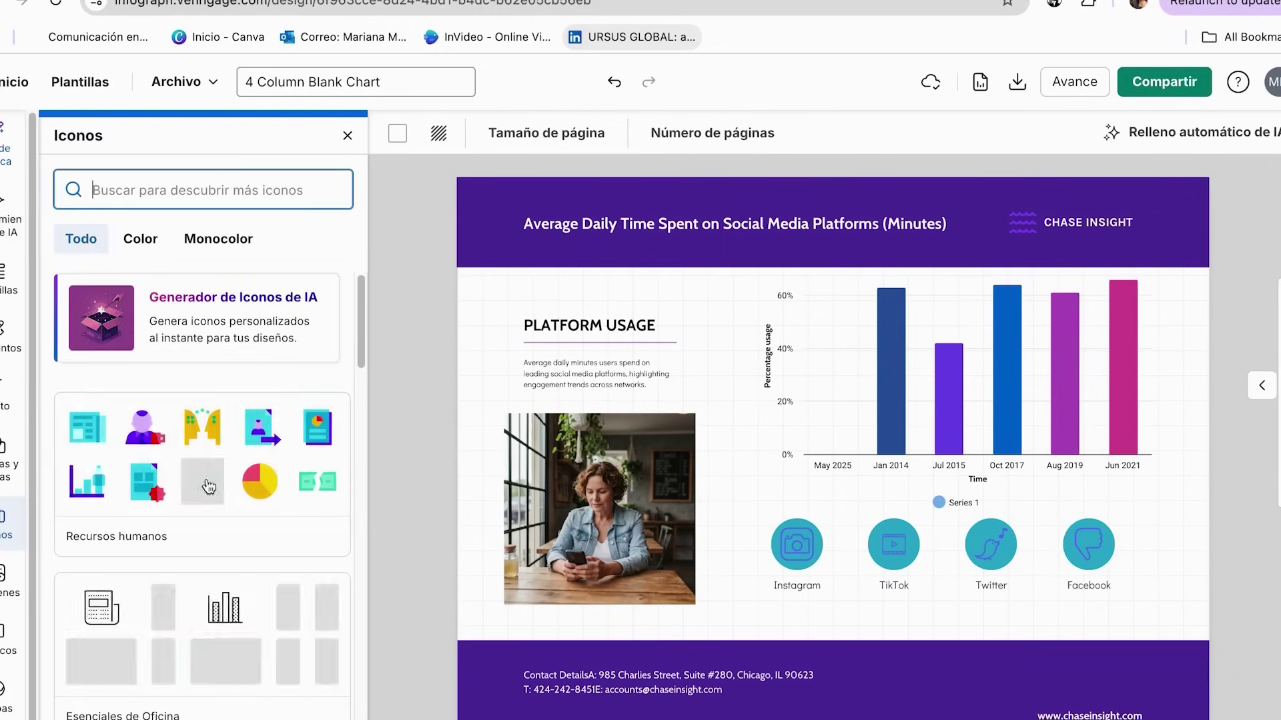
scroll(249, 523, "down", 10)
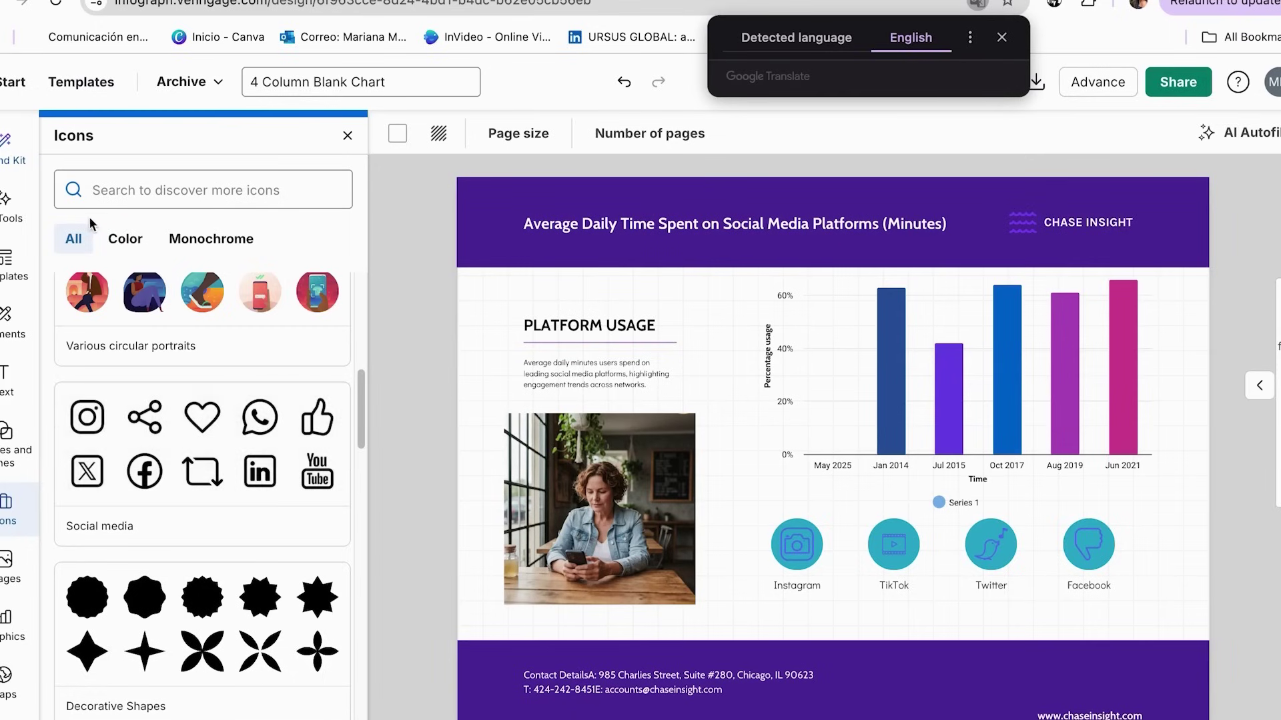
left_click(9, 219)
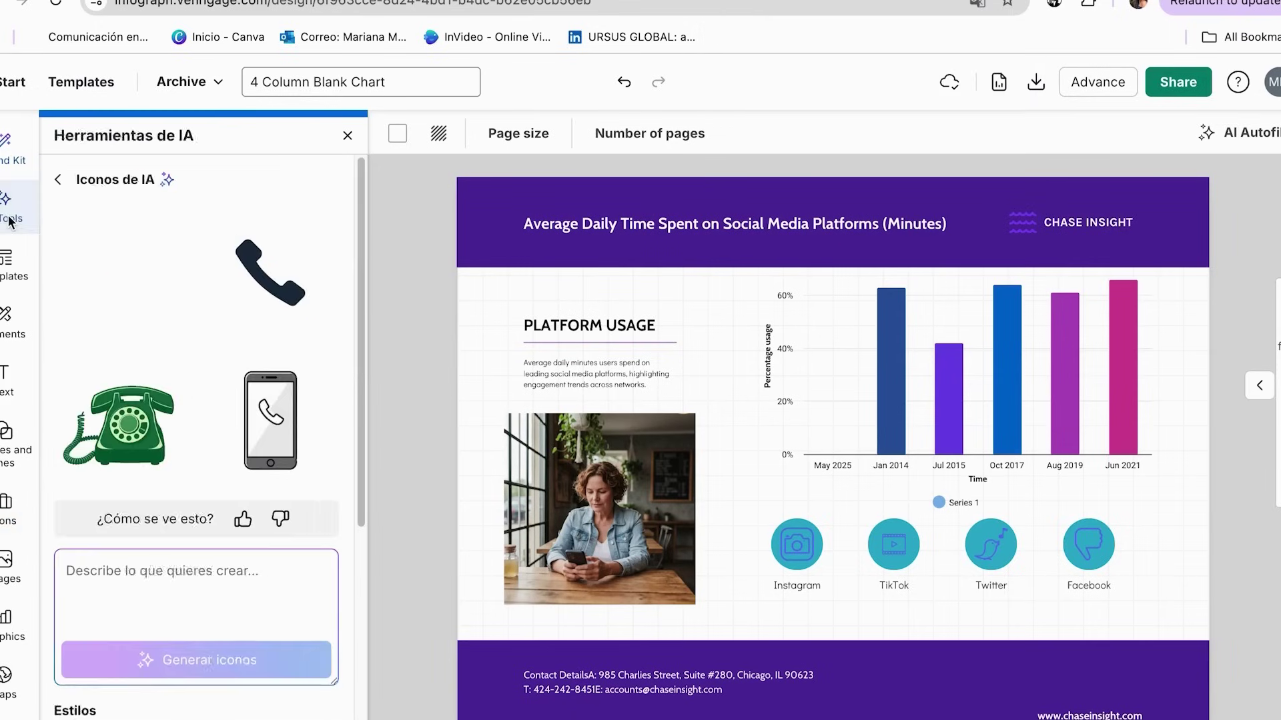
left_click(61, 181)
left_click(198, 637)
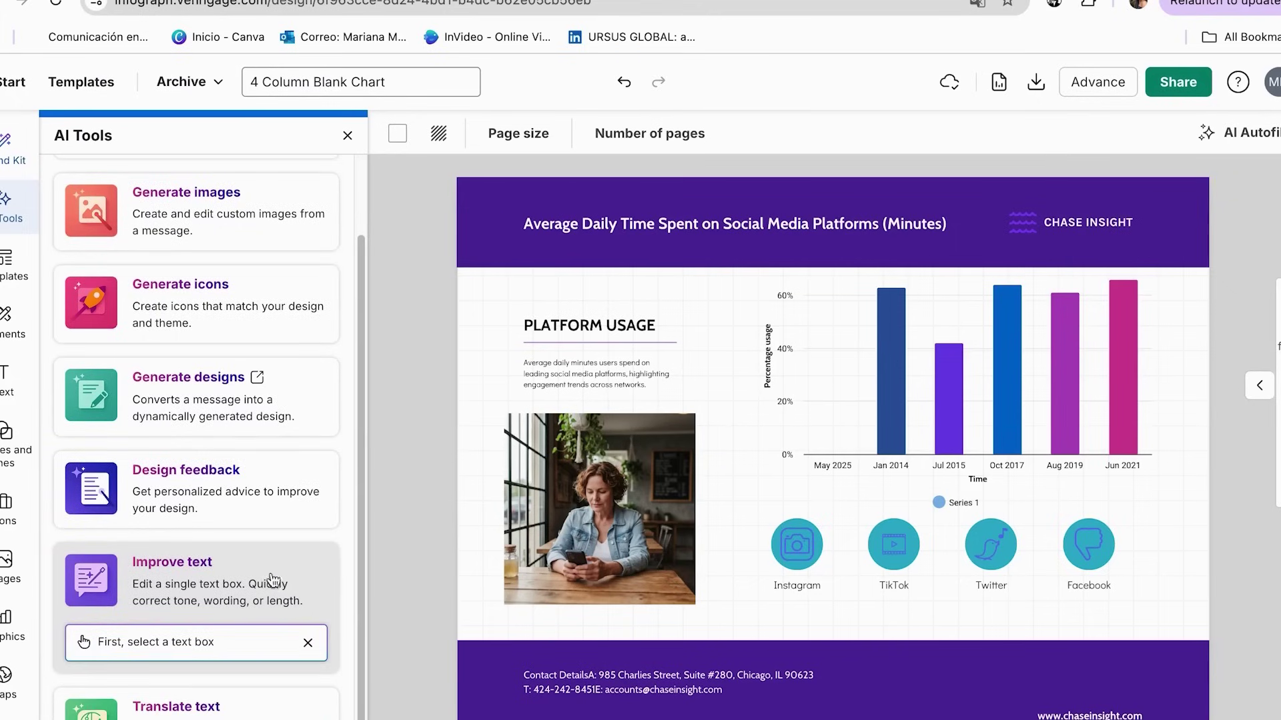
Step: Shorten the title with AI to 'Average Daily Time on Social Media (Minutes)' and enlarge it to about 31 pt
left_click(650, 235)
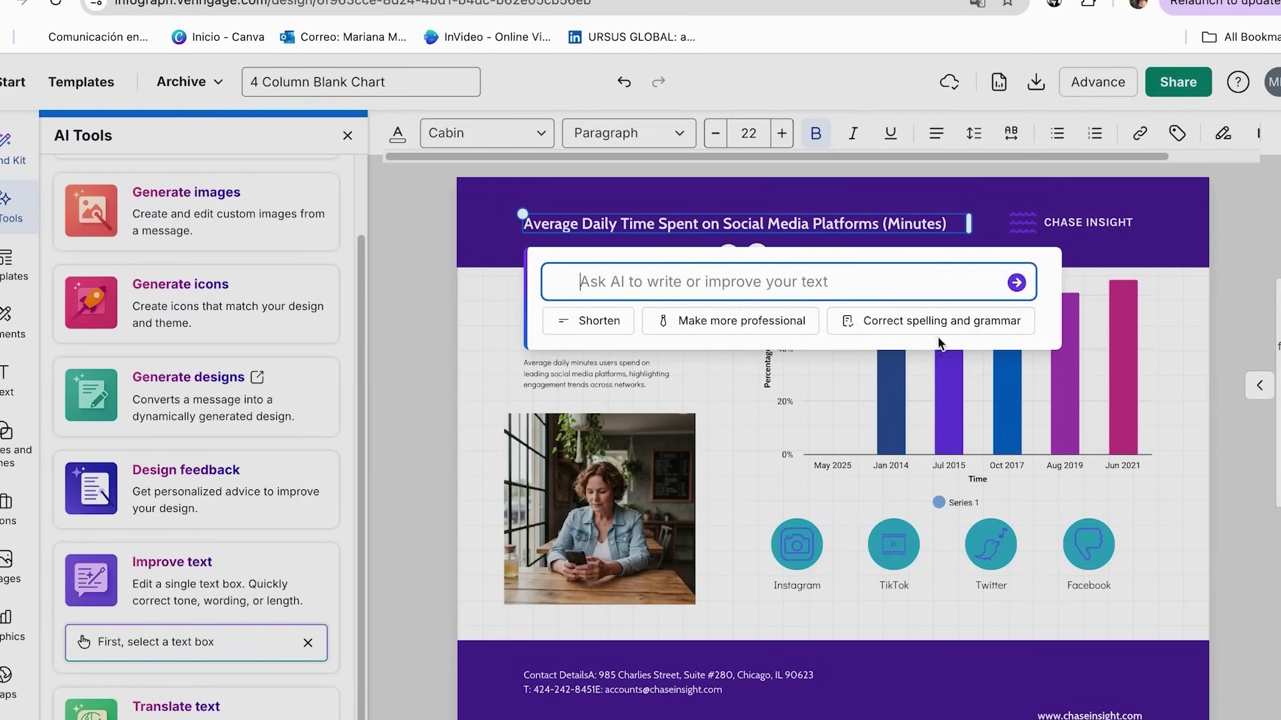
left_click(608, 321)
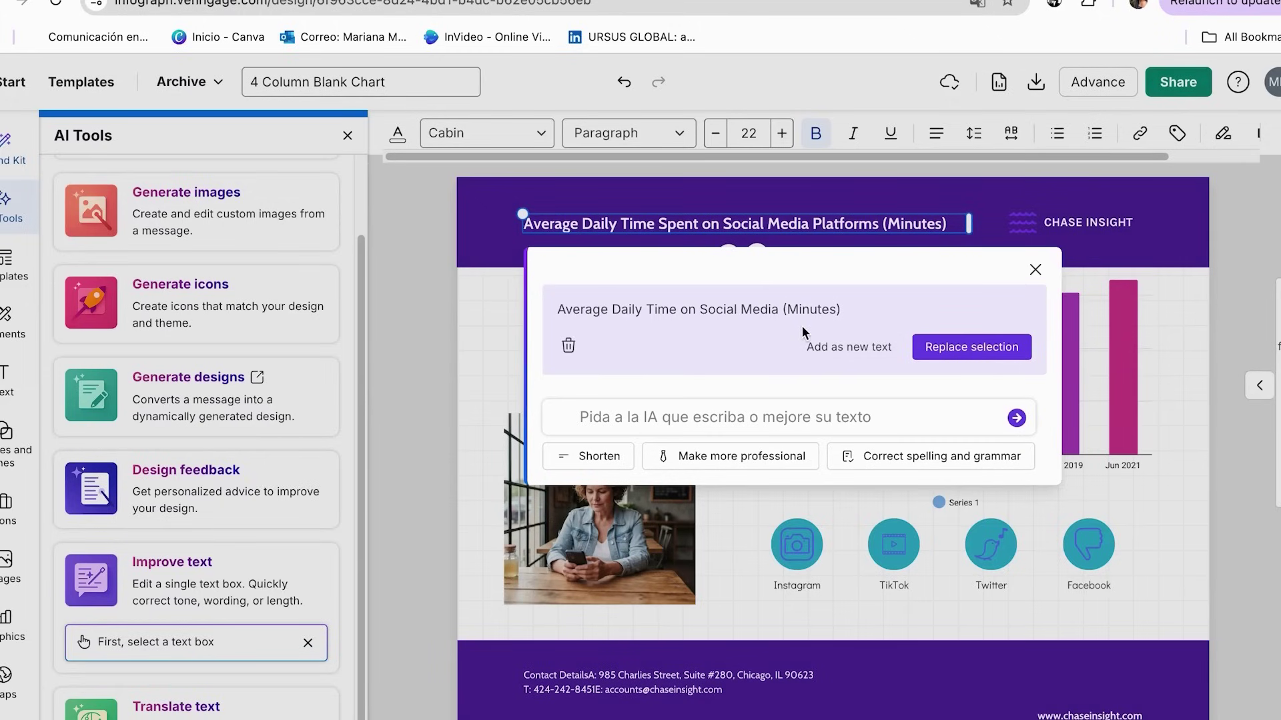
left_click(964, 352)
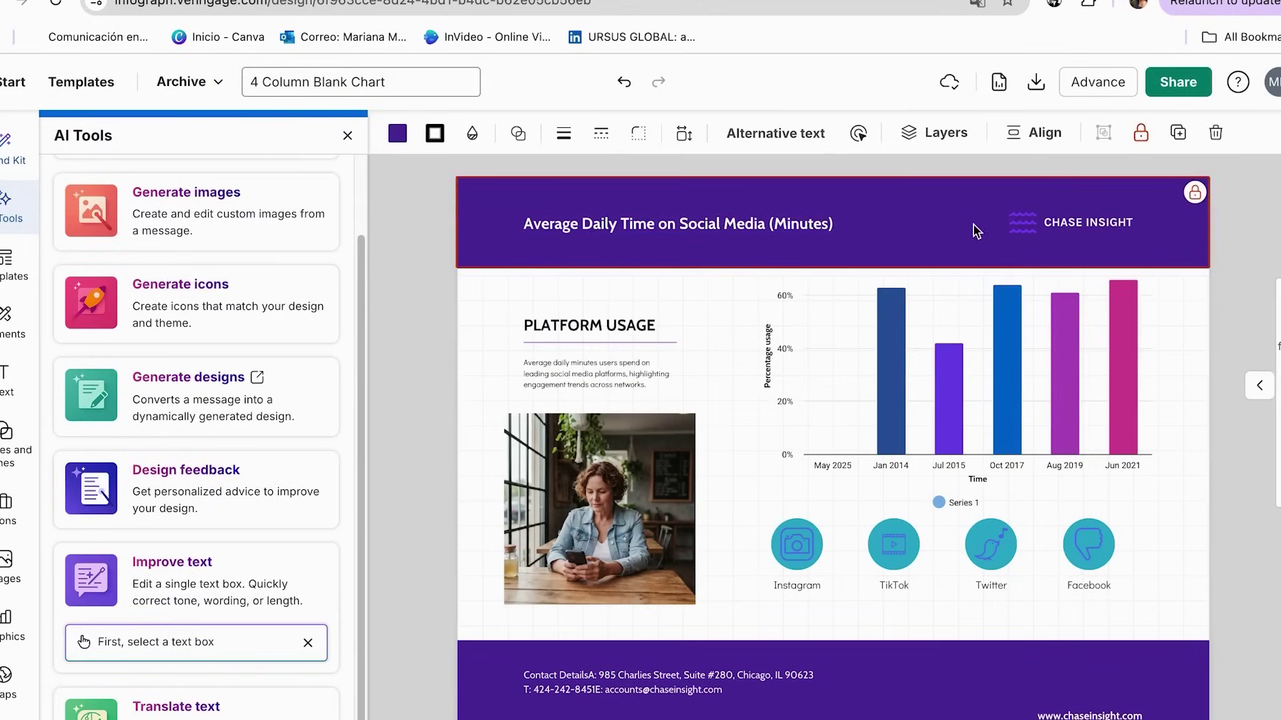
left_click_drag(969, 225, 861, 222)
left_click_drag(521, 213, 461, 203)
left_click(560, 615)
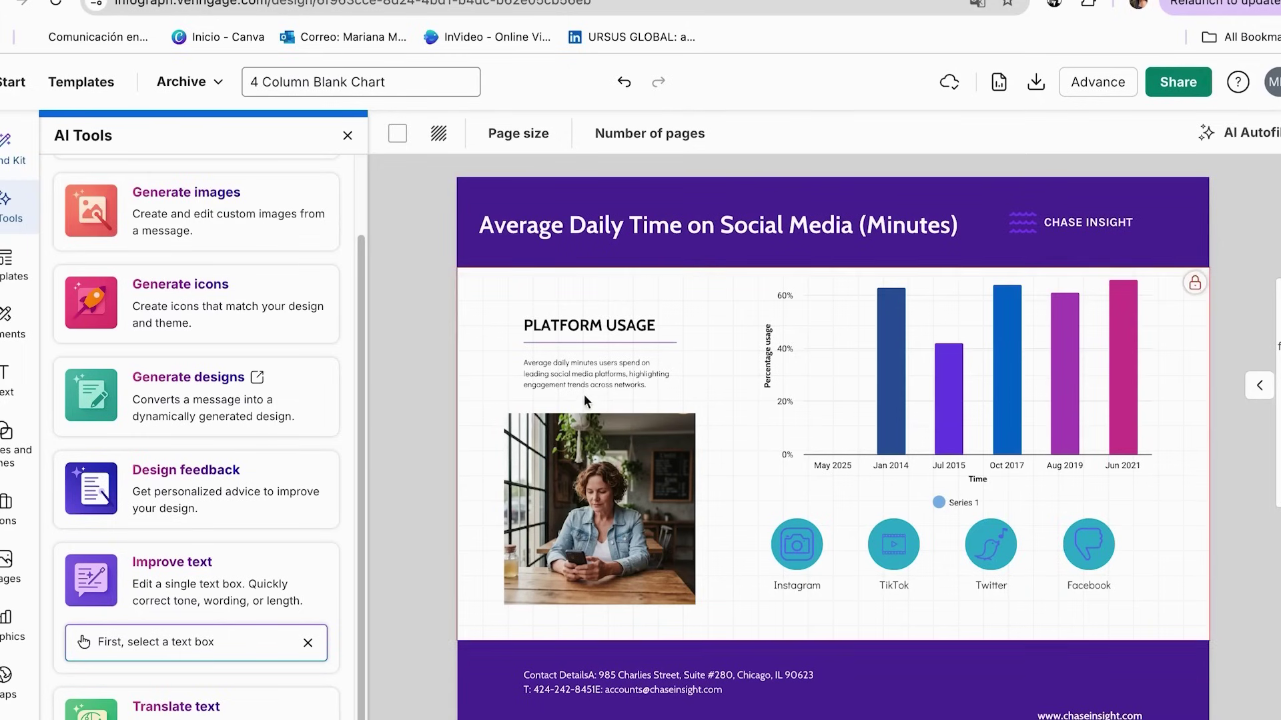
left_click(582, 374)
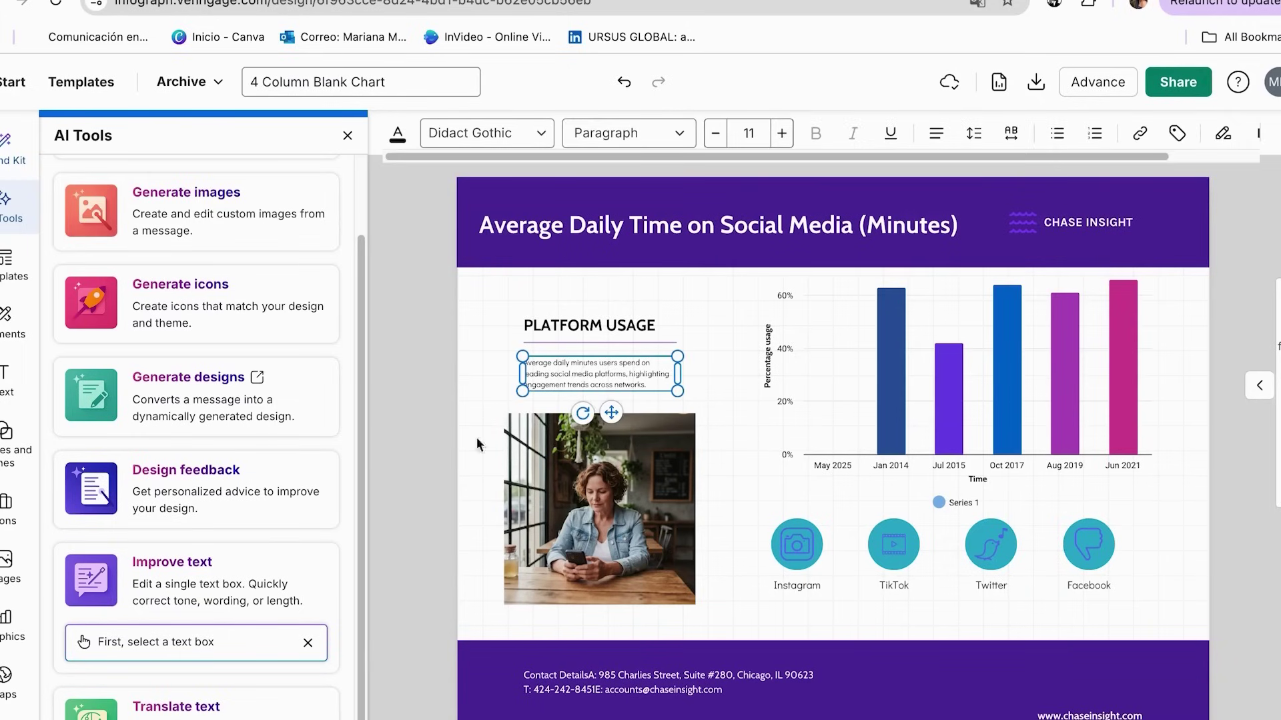
Step: Preview Ask AI writing help and the translation language list without applying either
left_click(224, 583)
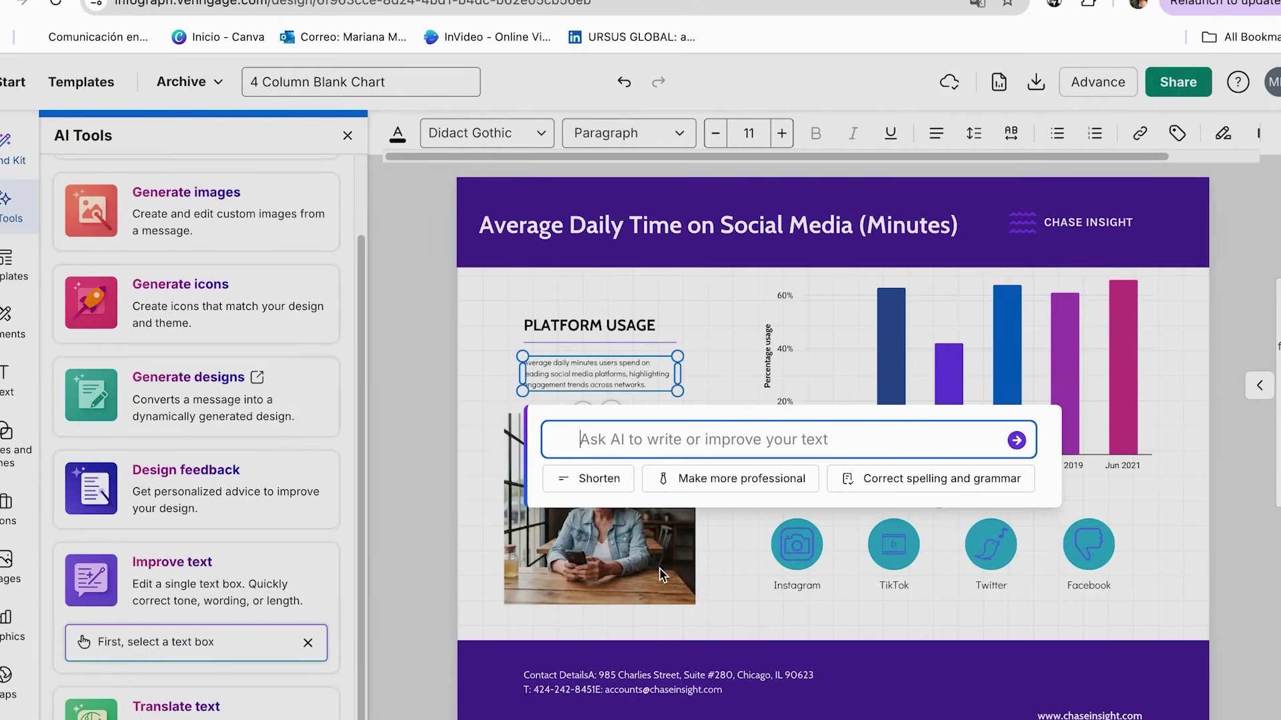
left_click(434, 434)
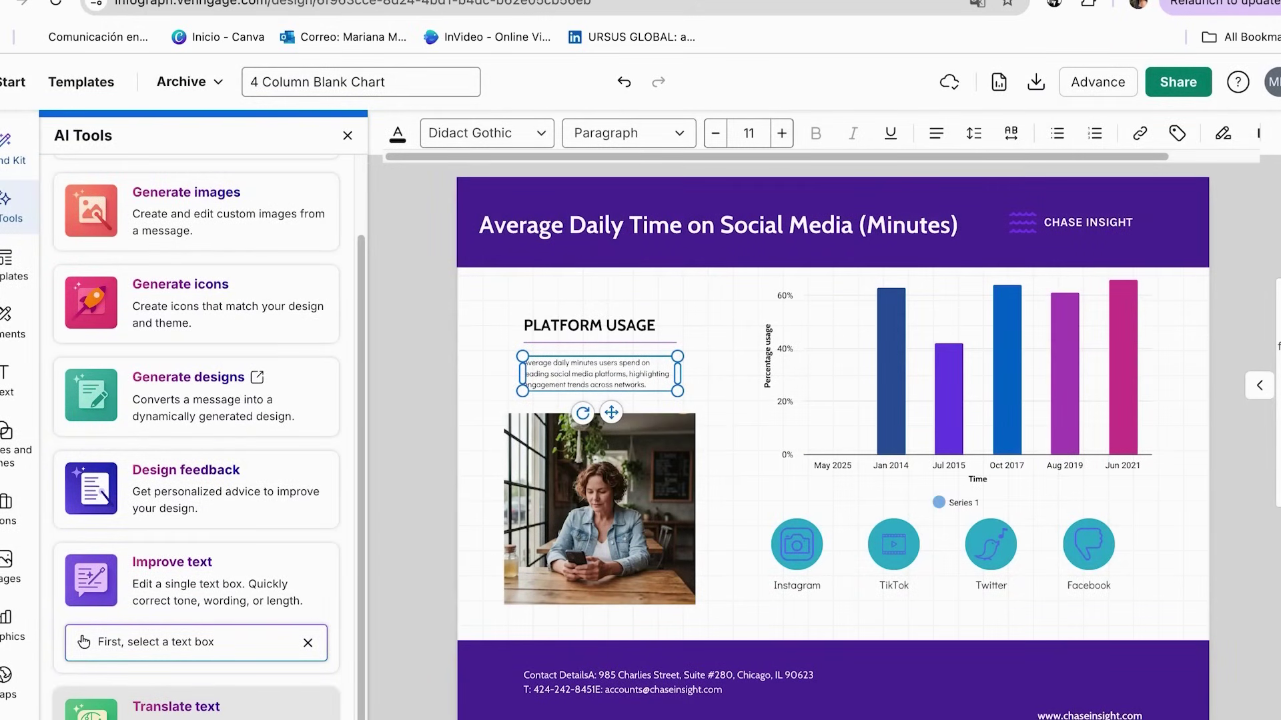
left_click(176, 707)
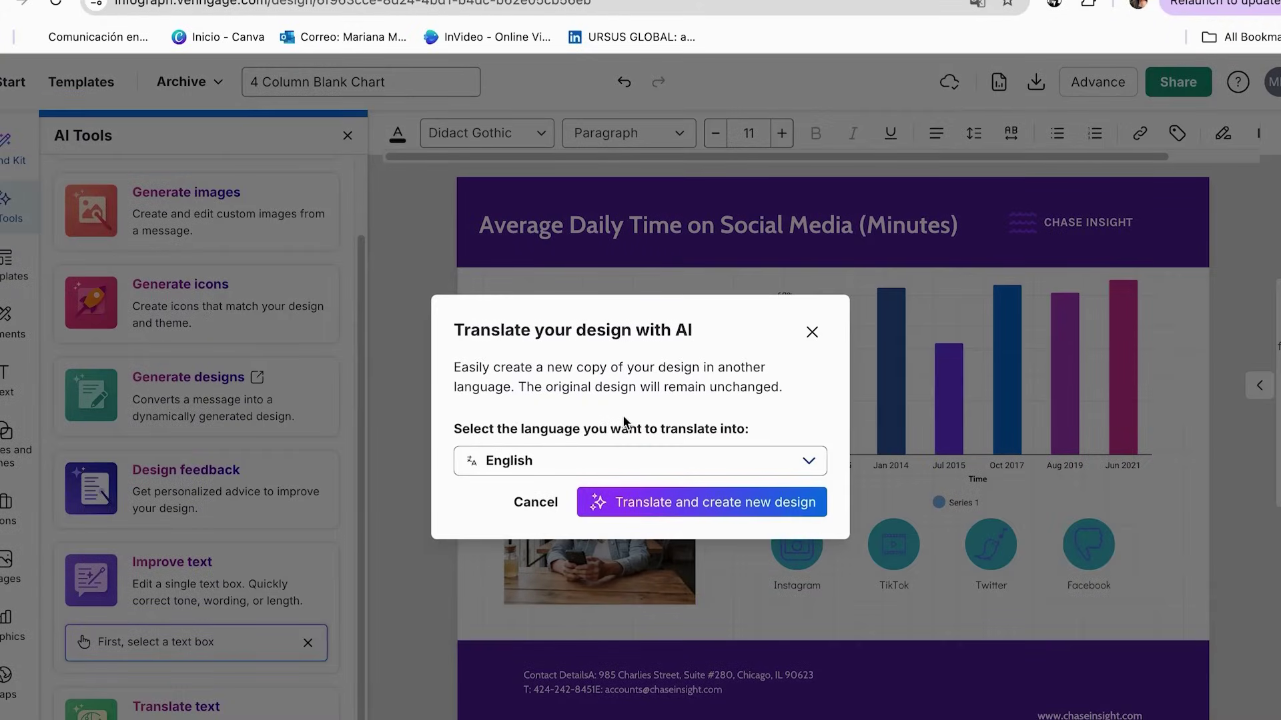
left_click(623, 467)
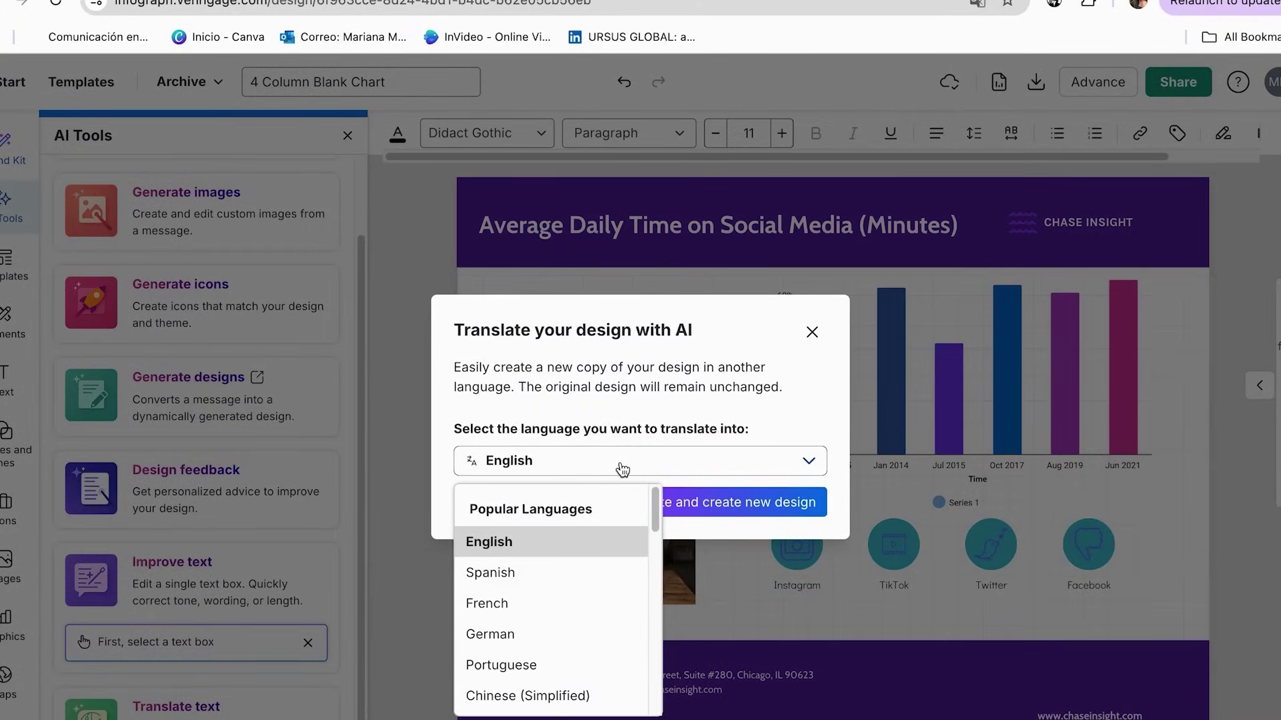
scroll(586, 574, "down", 10)
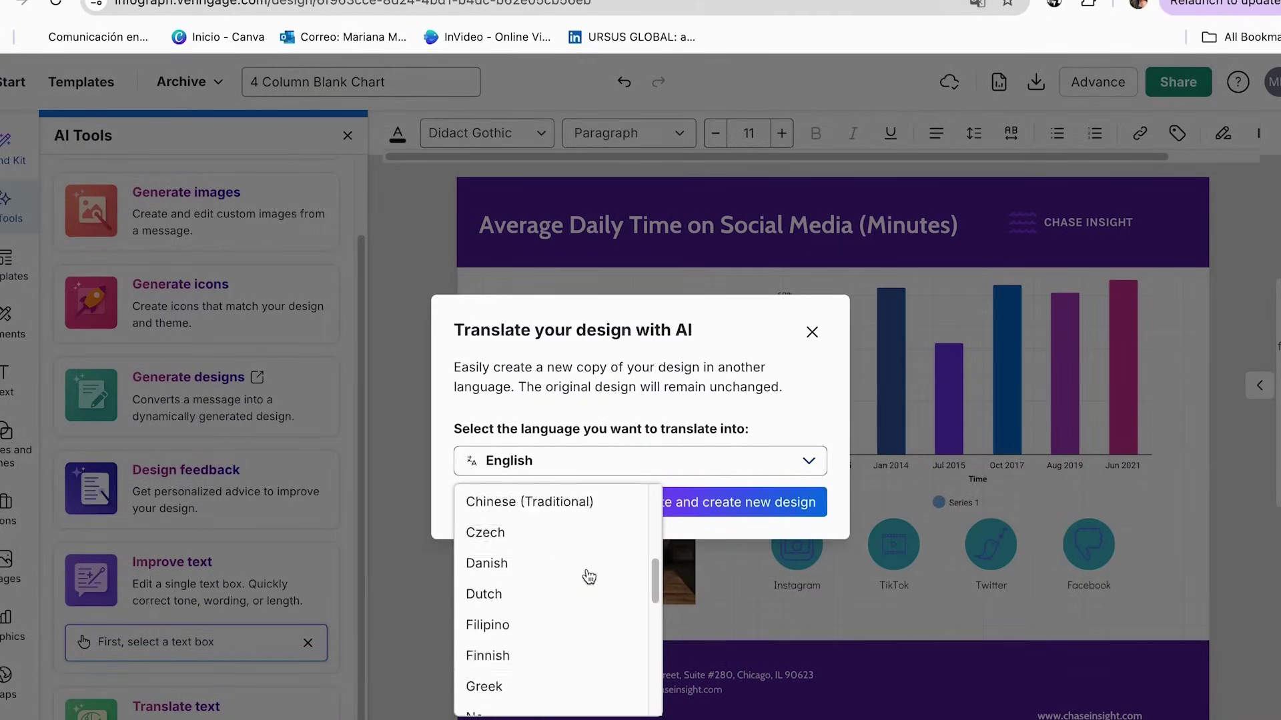
scroll(589, 576, "up", 10)
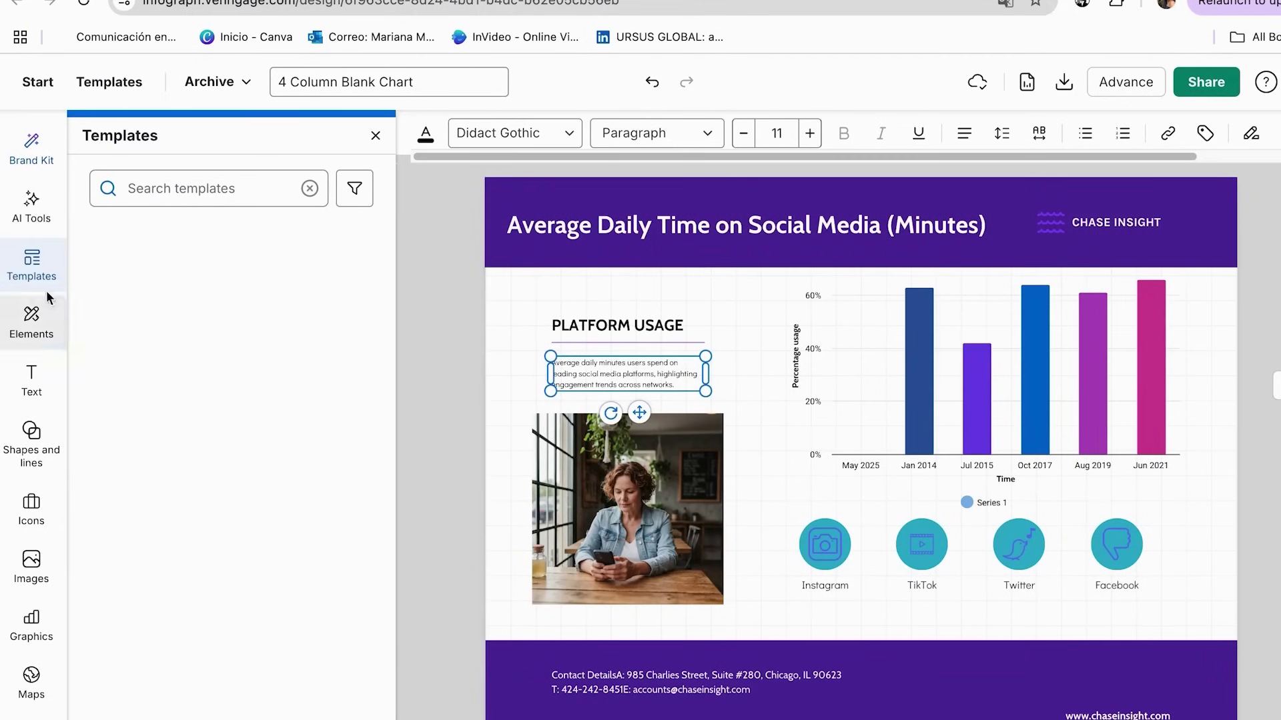
Step: Browse the Elements, Text and Shapes libraries, and Icons filtered by Color, Monochrome and All
left_click(31, 332)
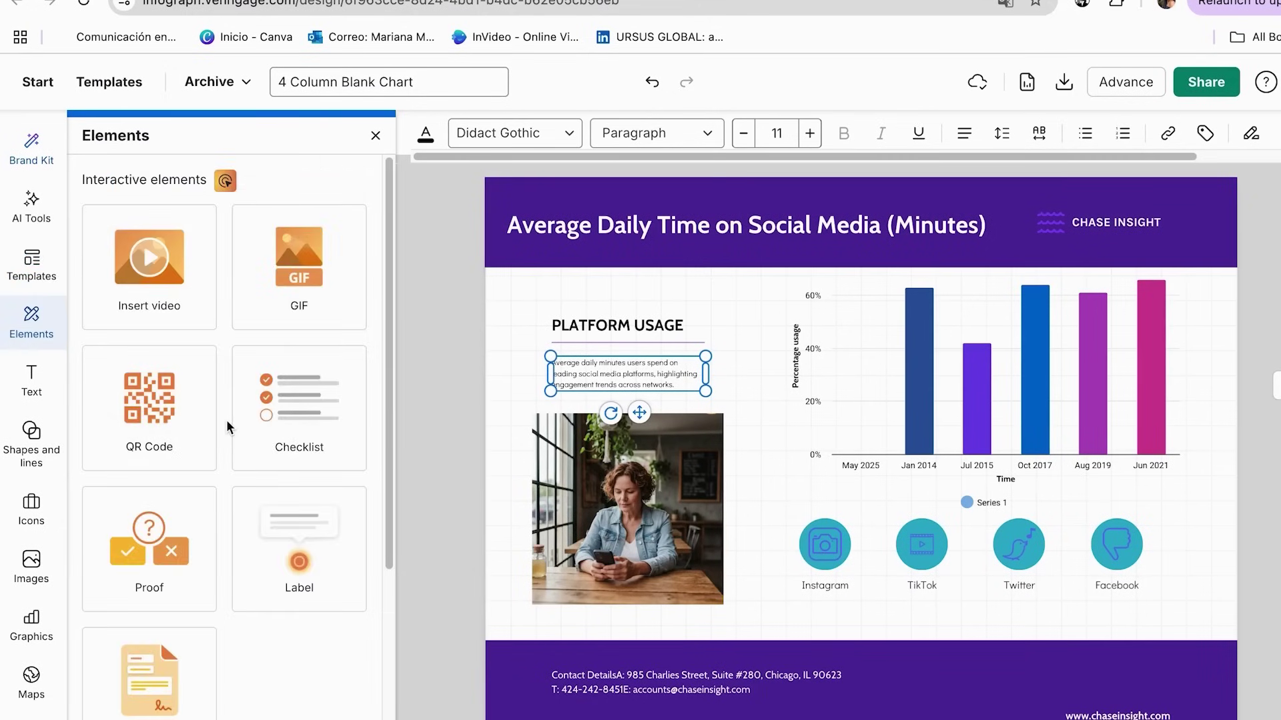
left_click(31, 381)
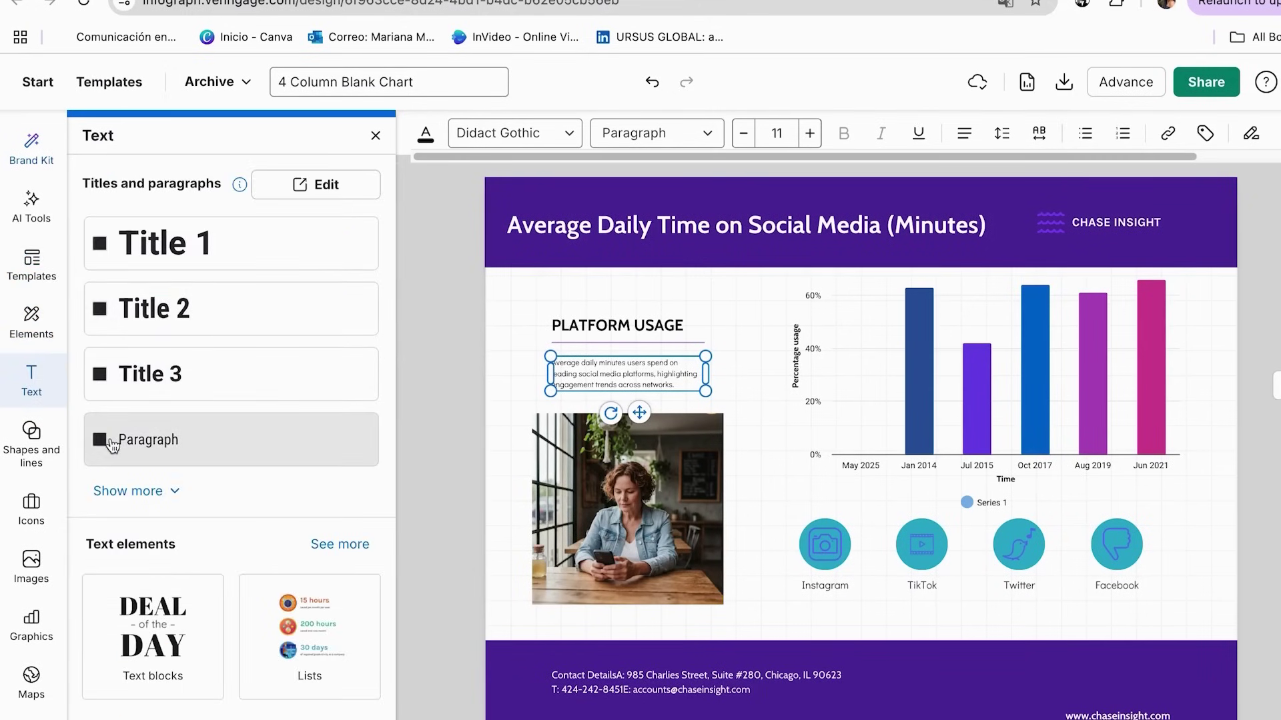
left_click(31, 440)
scroll(170, 572, "down", 5)
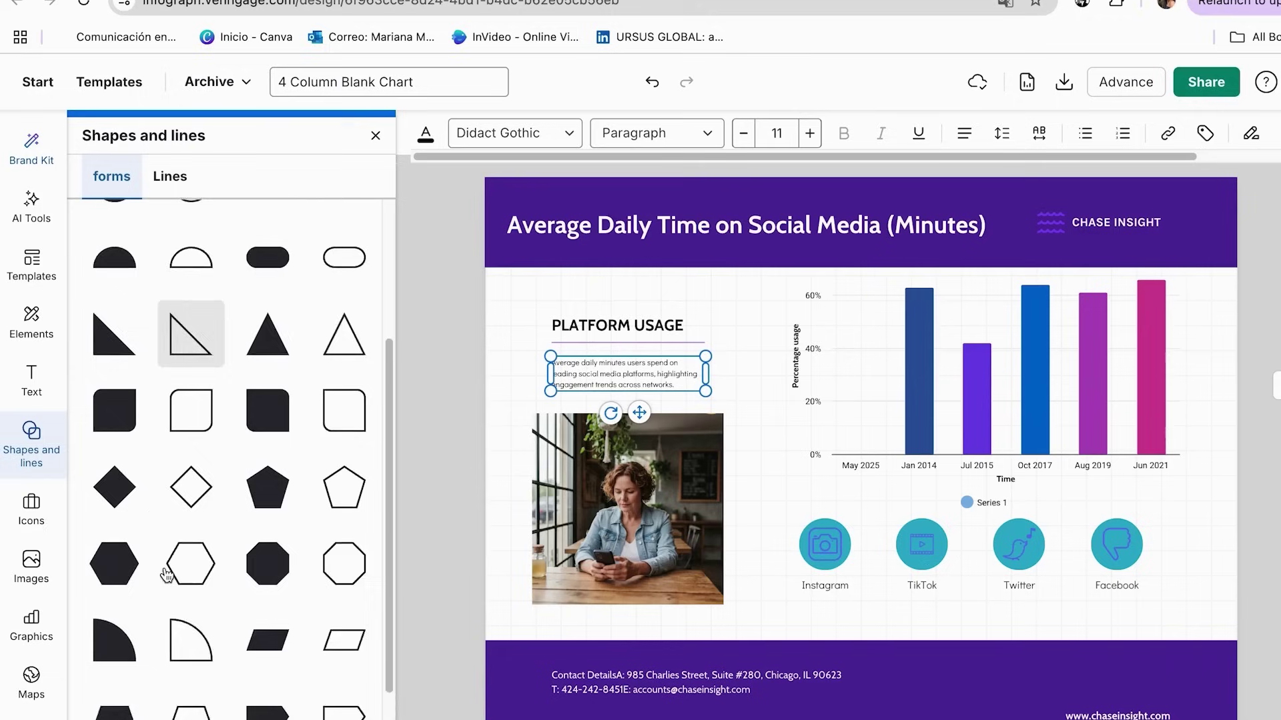
left_click(34, 515)
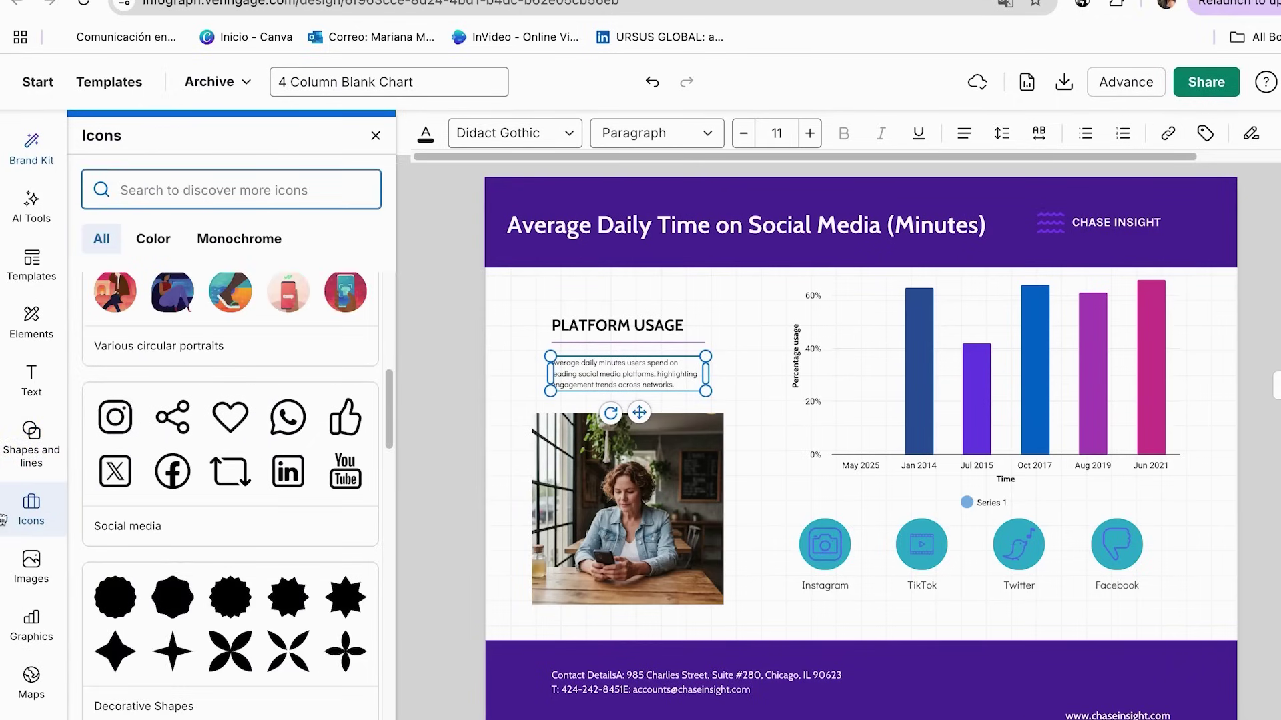
scroll(239, 442, "up", 3)
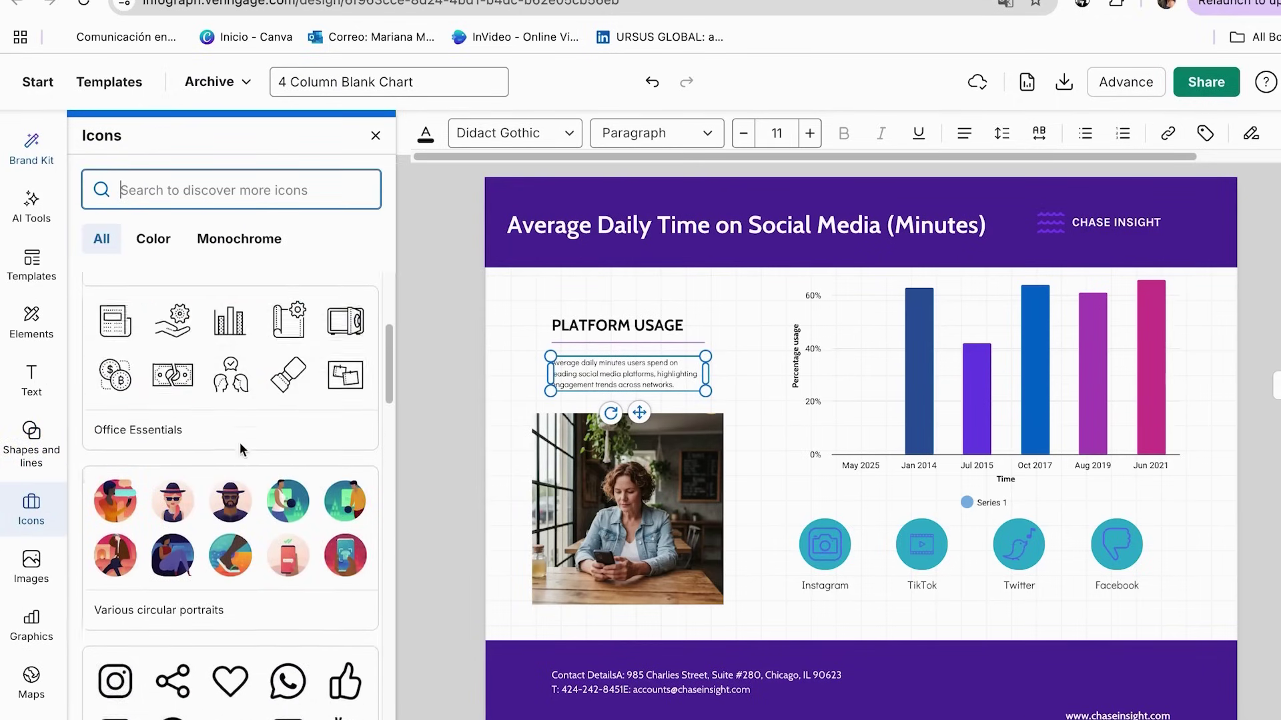
left_click(153, 240)
left_click(241, 248)
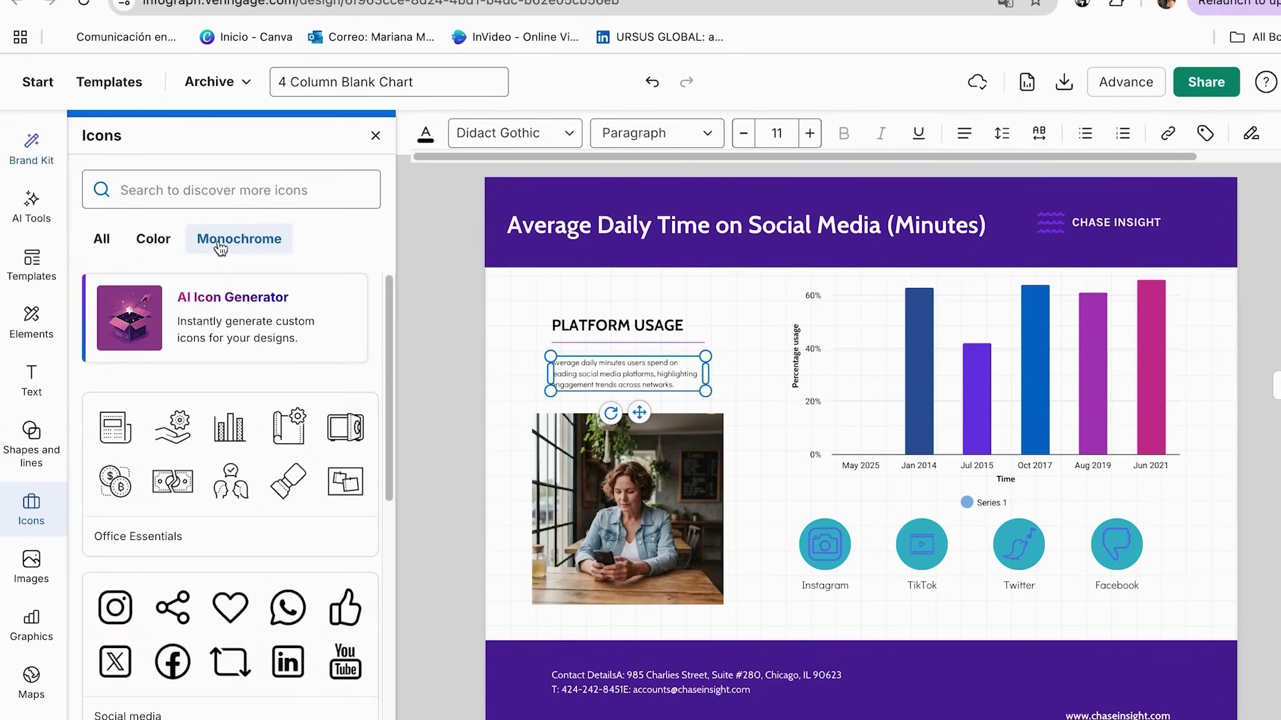
left_click(102, 240)
Step: Browse the stock Image Library and Maps, ending on the saved Projects list
scroll(209, 534, "down", 10)
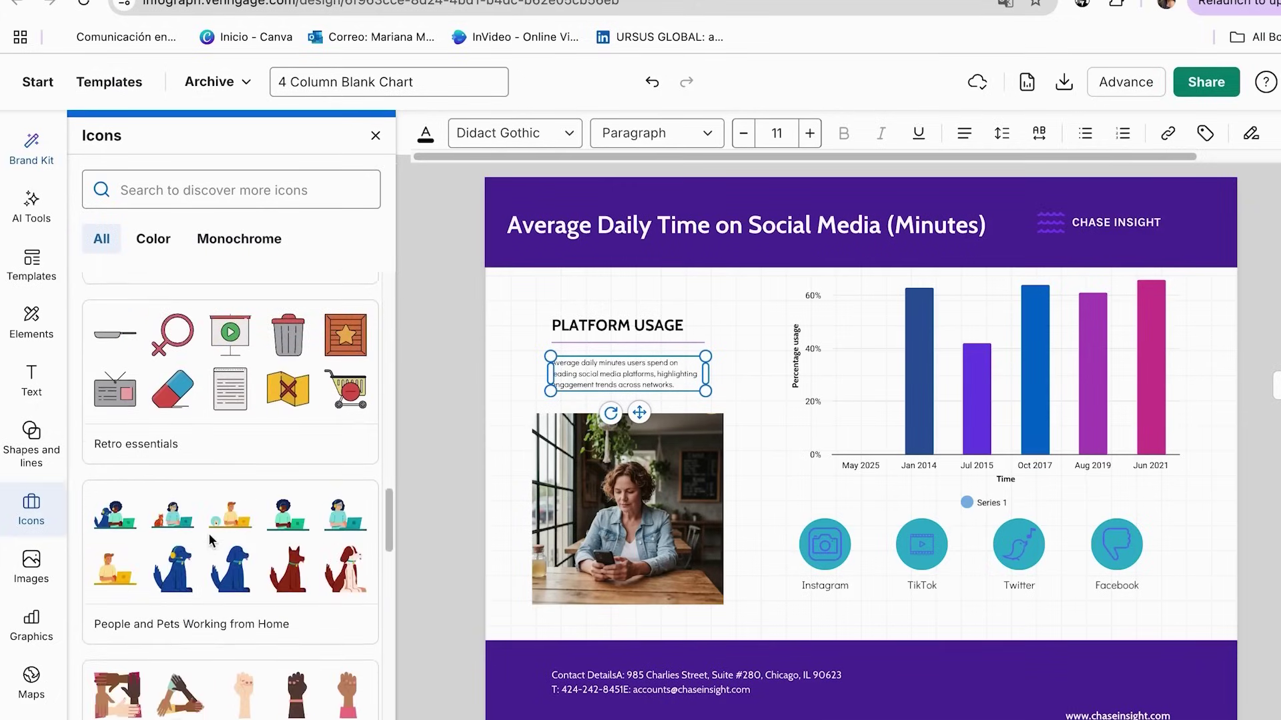
scroll(211, 540, "down", 5)
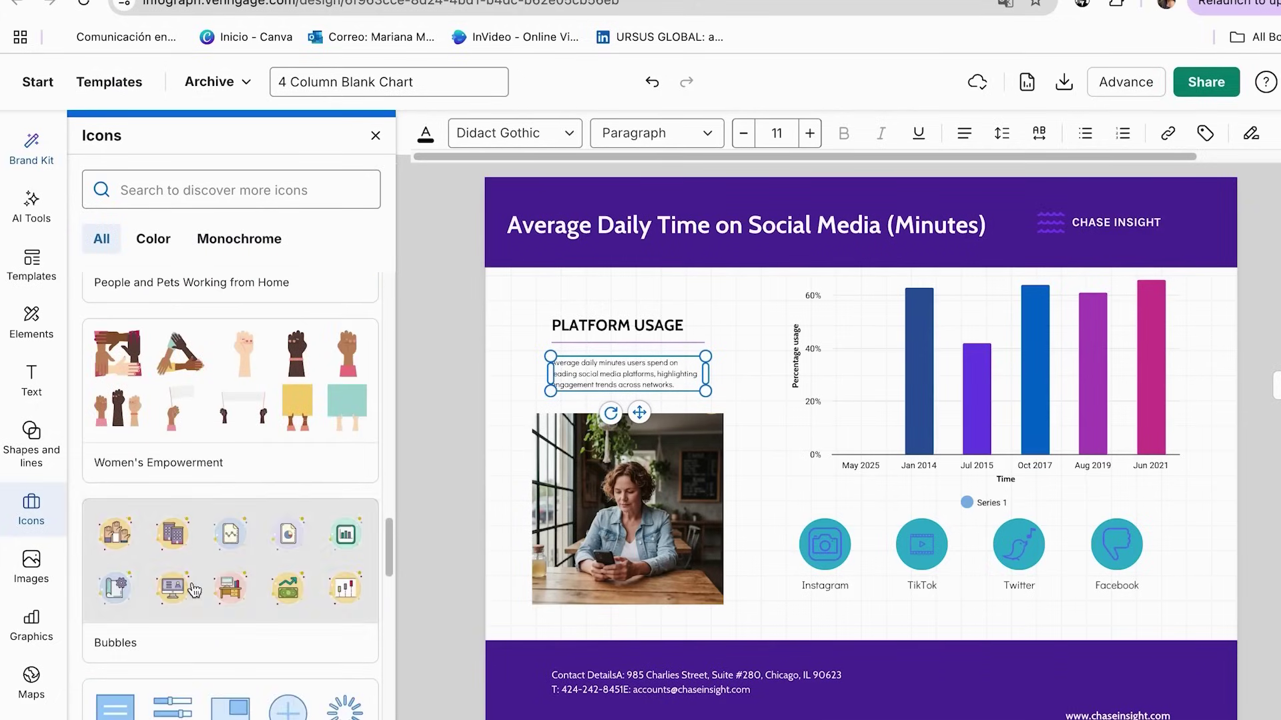
left_click(33, 566)
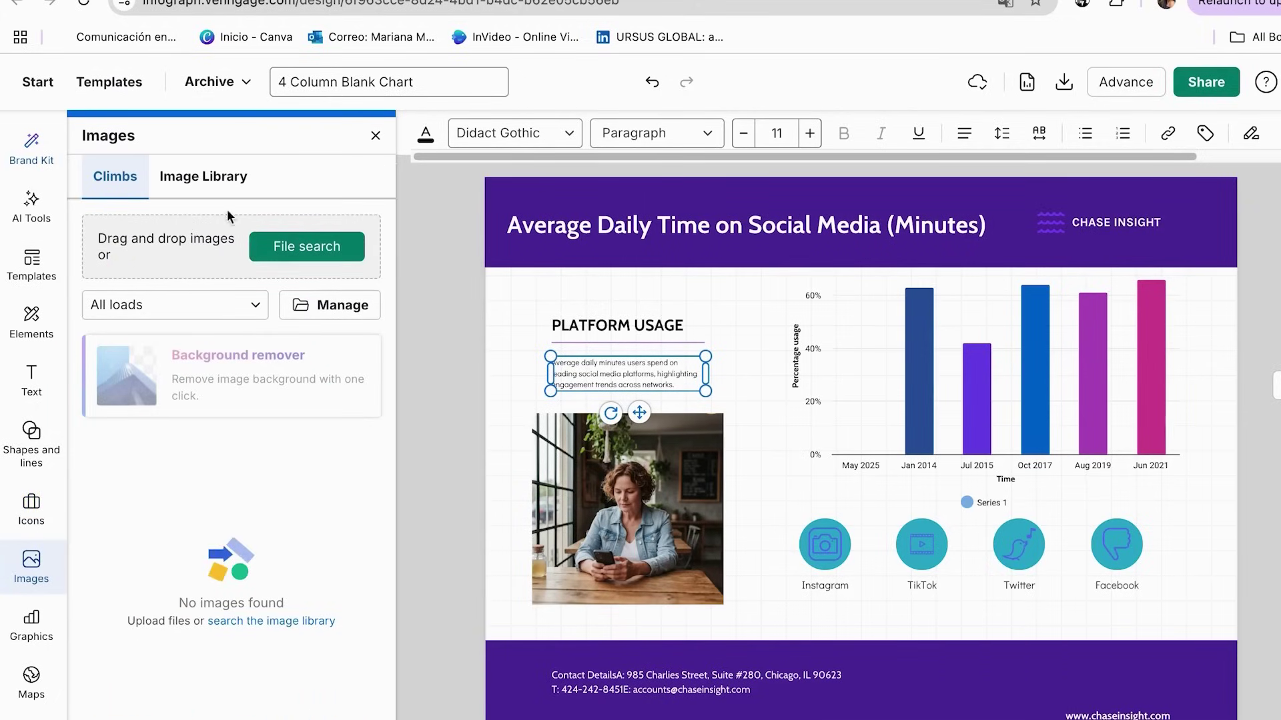
left_click(214, 176)
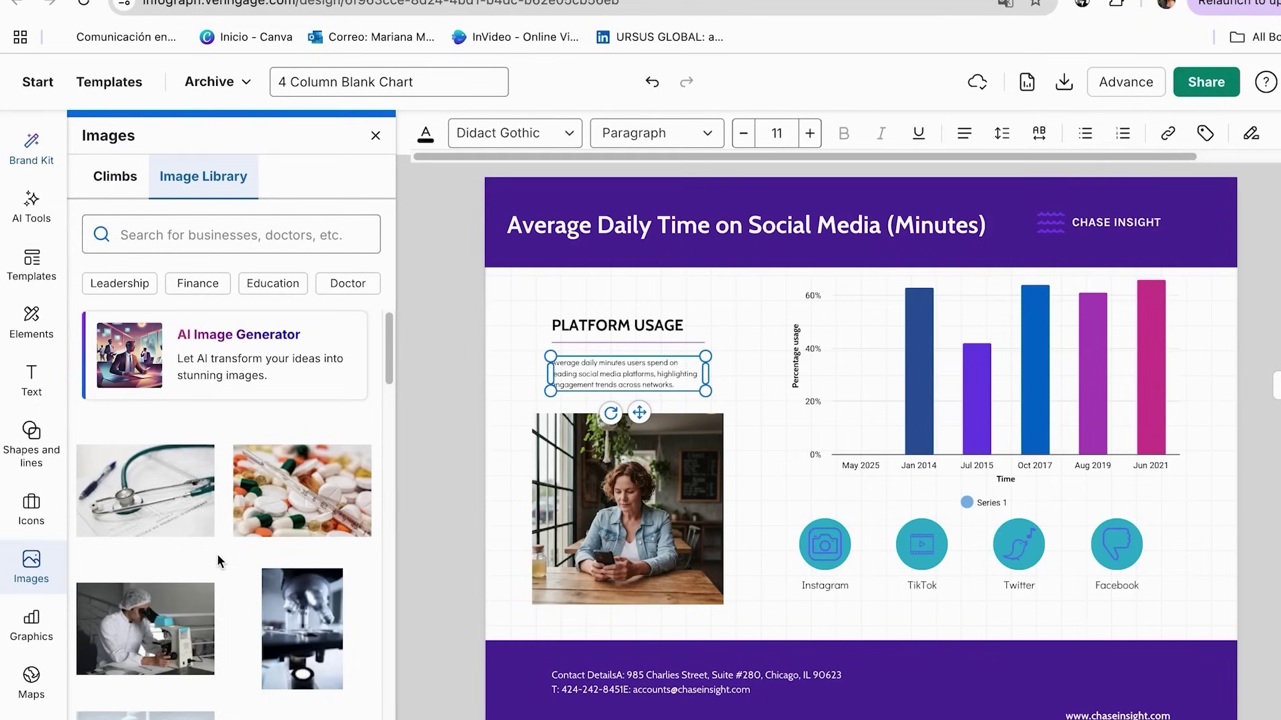
scroll(219, 561, "down", 4)
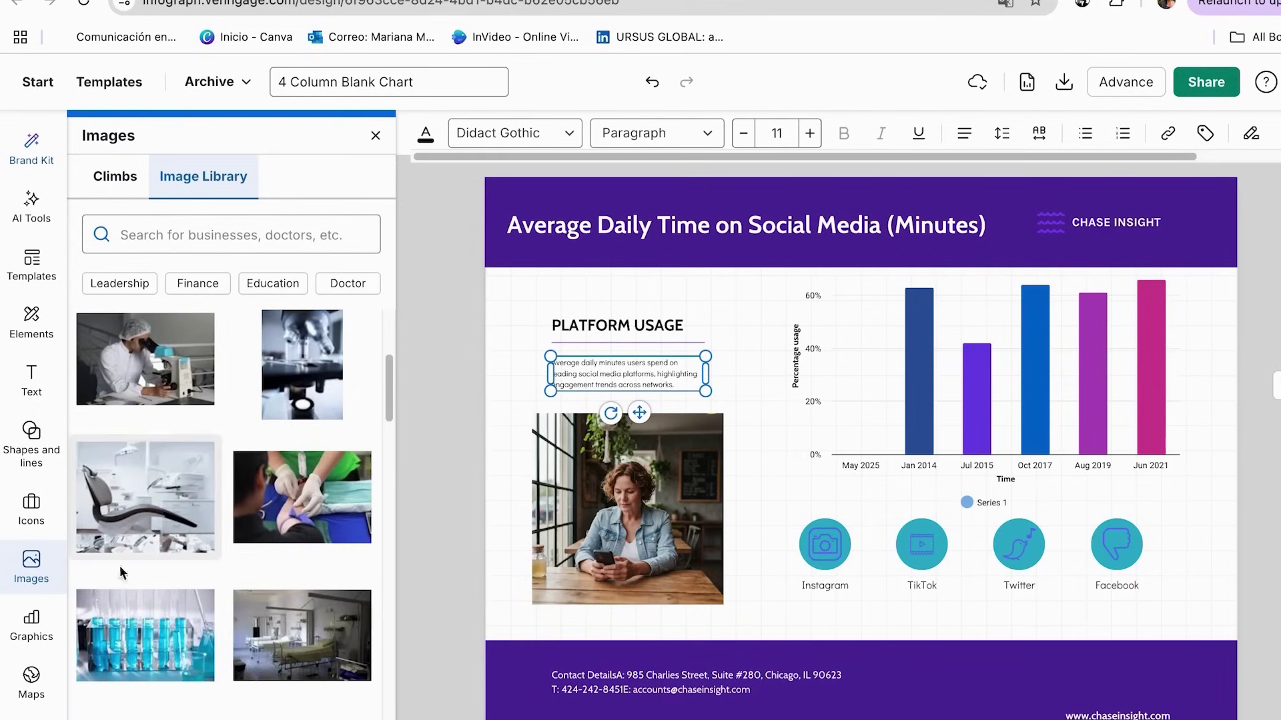
scroll(195, 509, "down", 5)
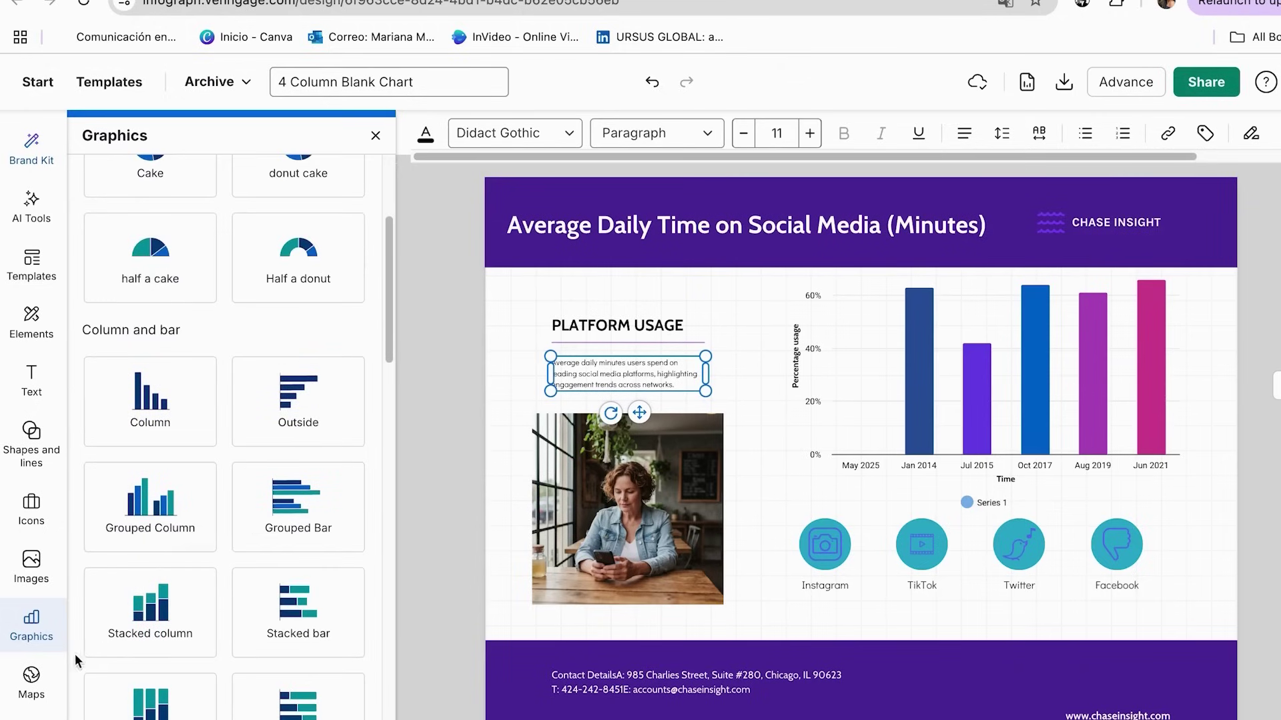
left_click(31, 686)
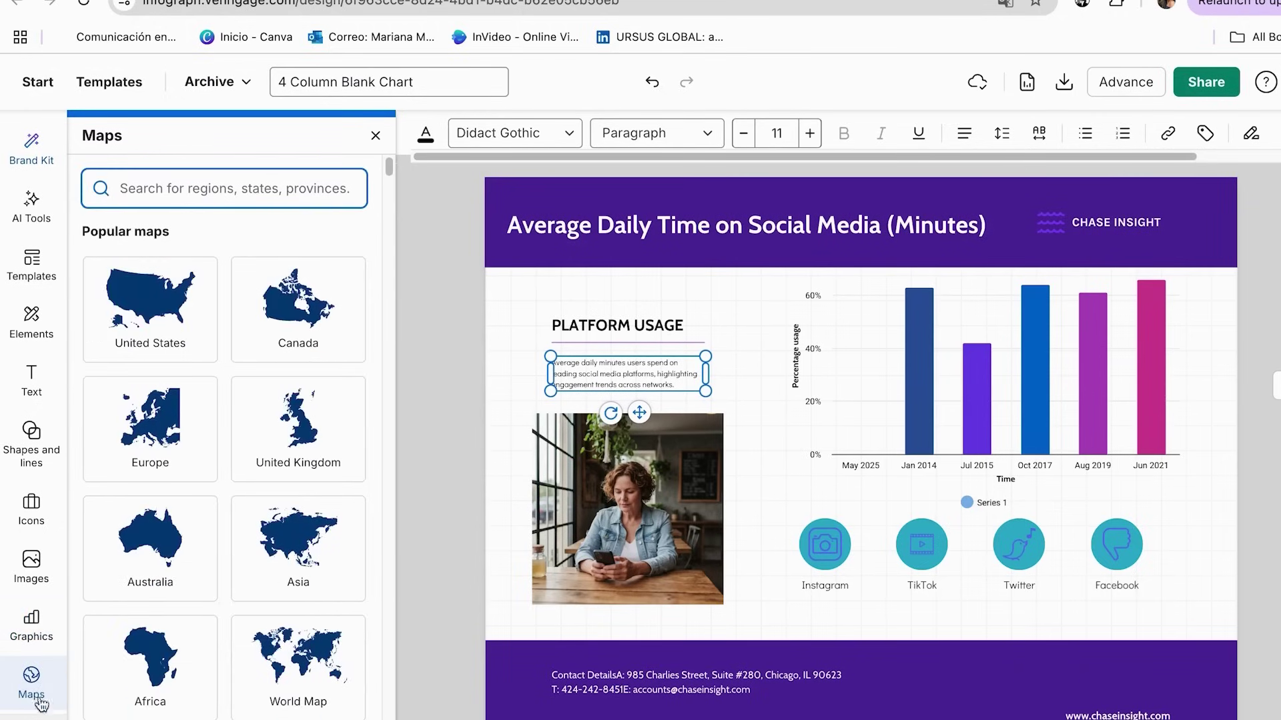
left_click(31, 718)
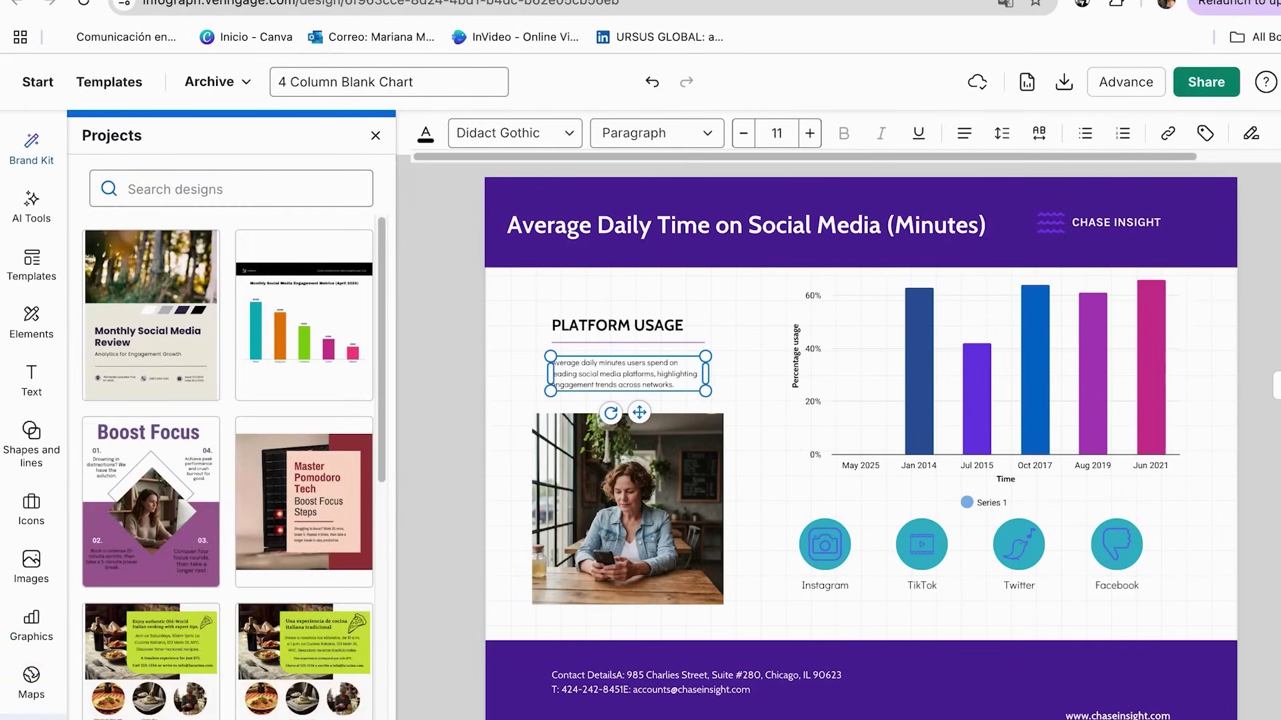